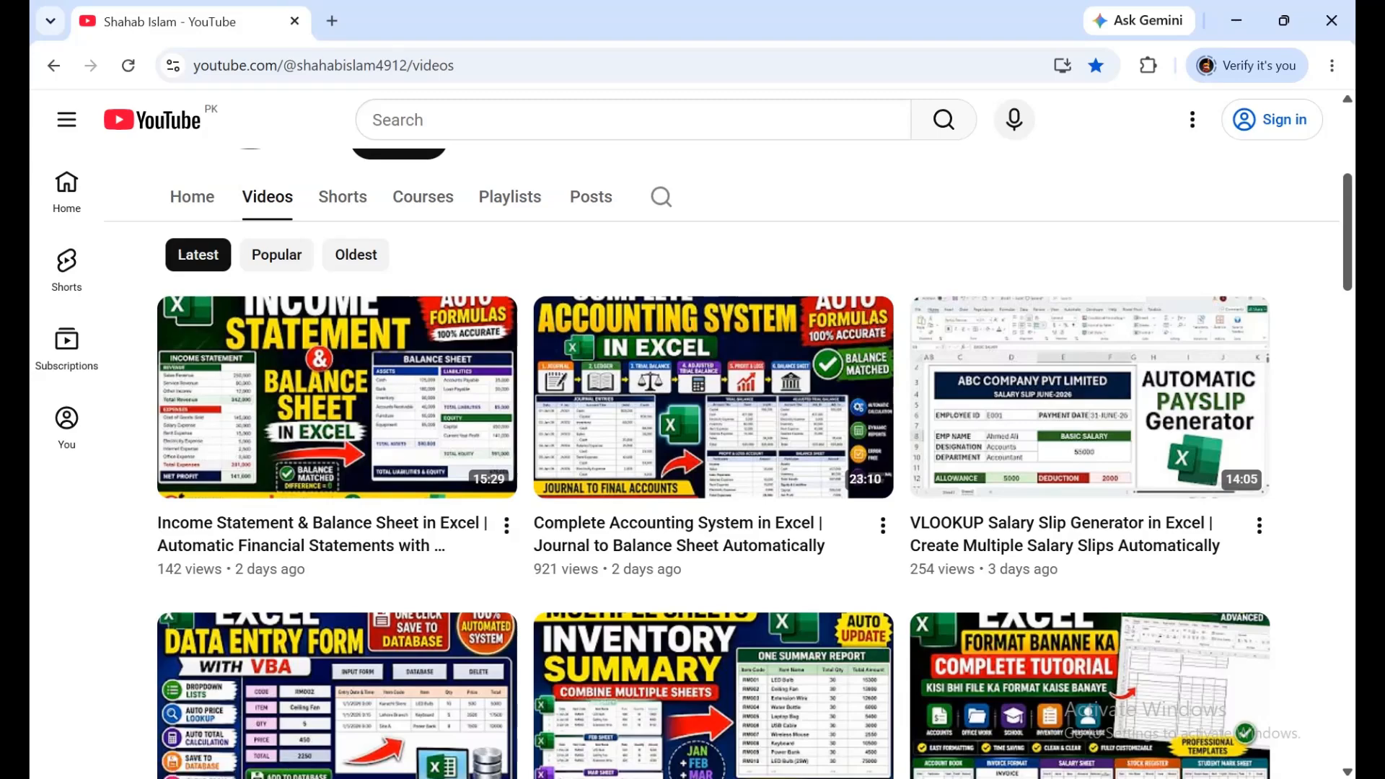
# - Switch to the Book1 workbook in Excel and enter HP as the partial product name in cell E2
pyautogui.moveTo(986, 777)
pyautogui.click(987, 696)
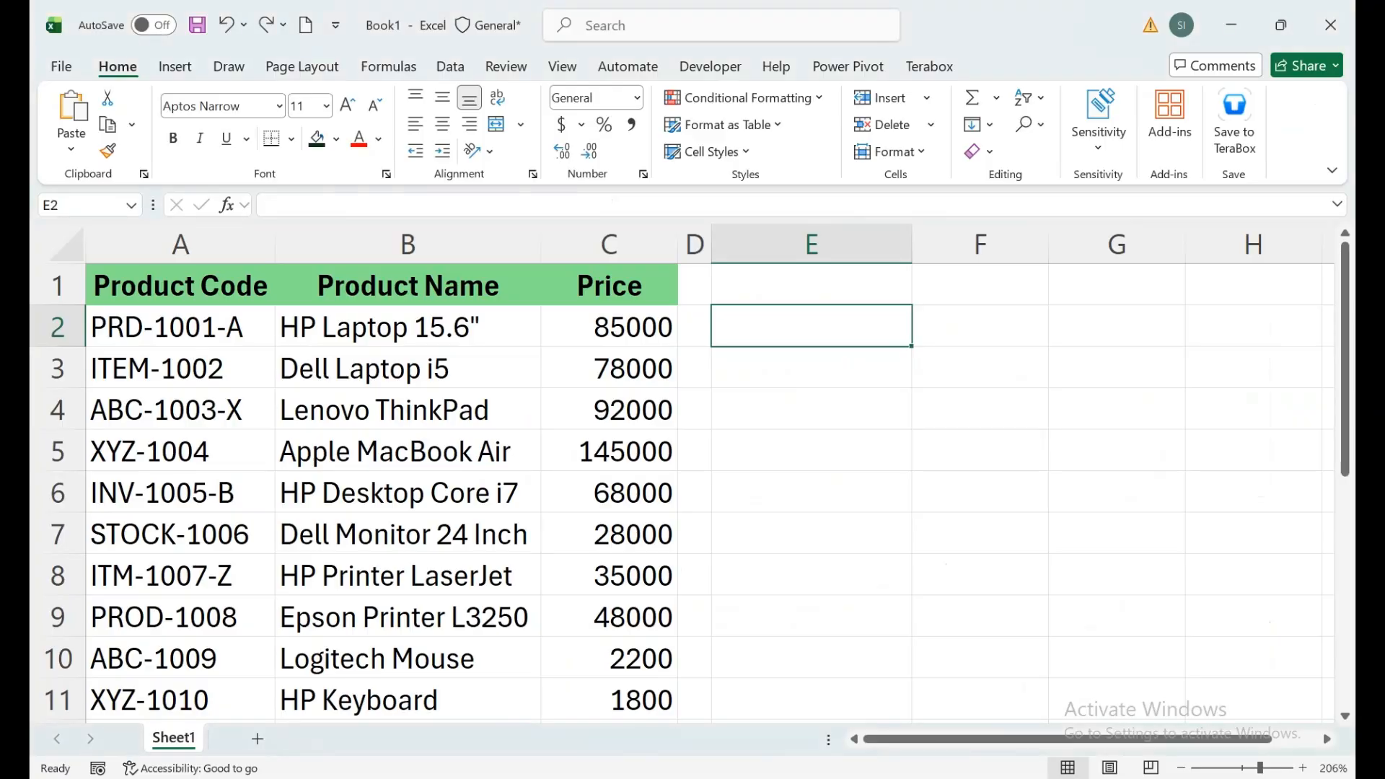
pyautogui.click(408, 327)
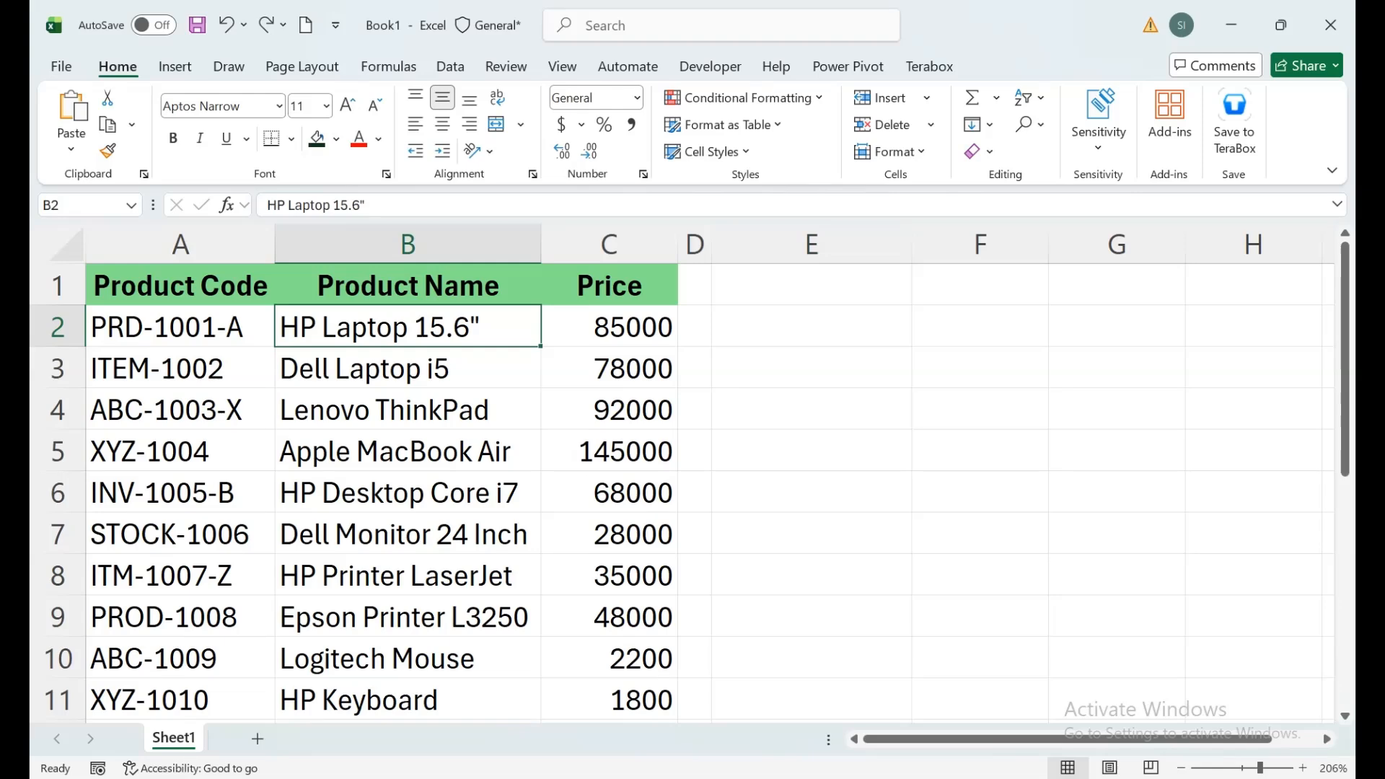
pyautogui.click(811, 327)
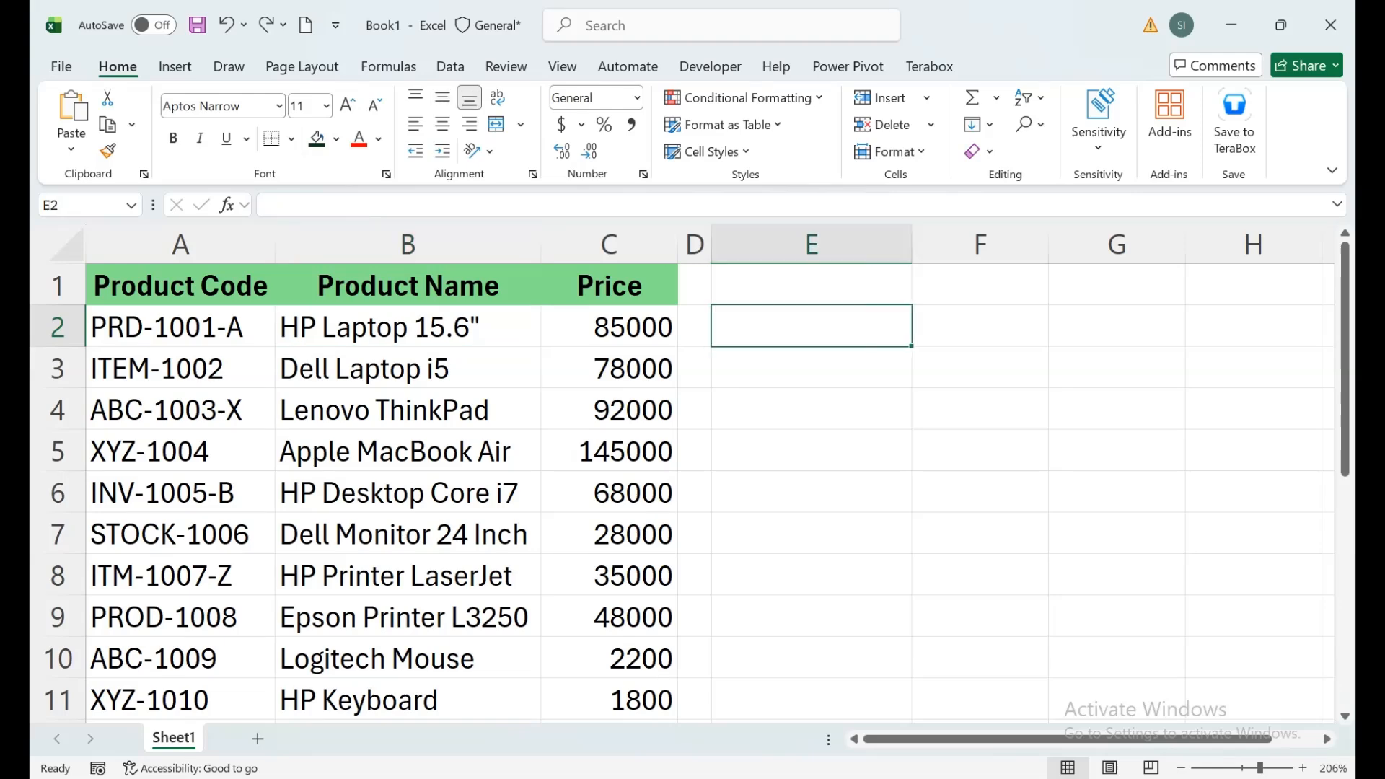
pyautogui.write('h')
pyautogui.press('BackSpace')
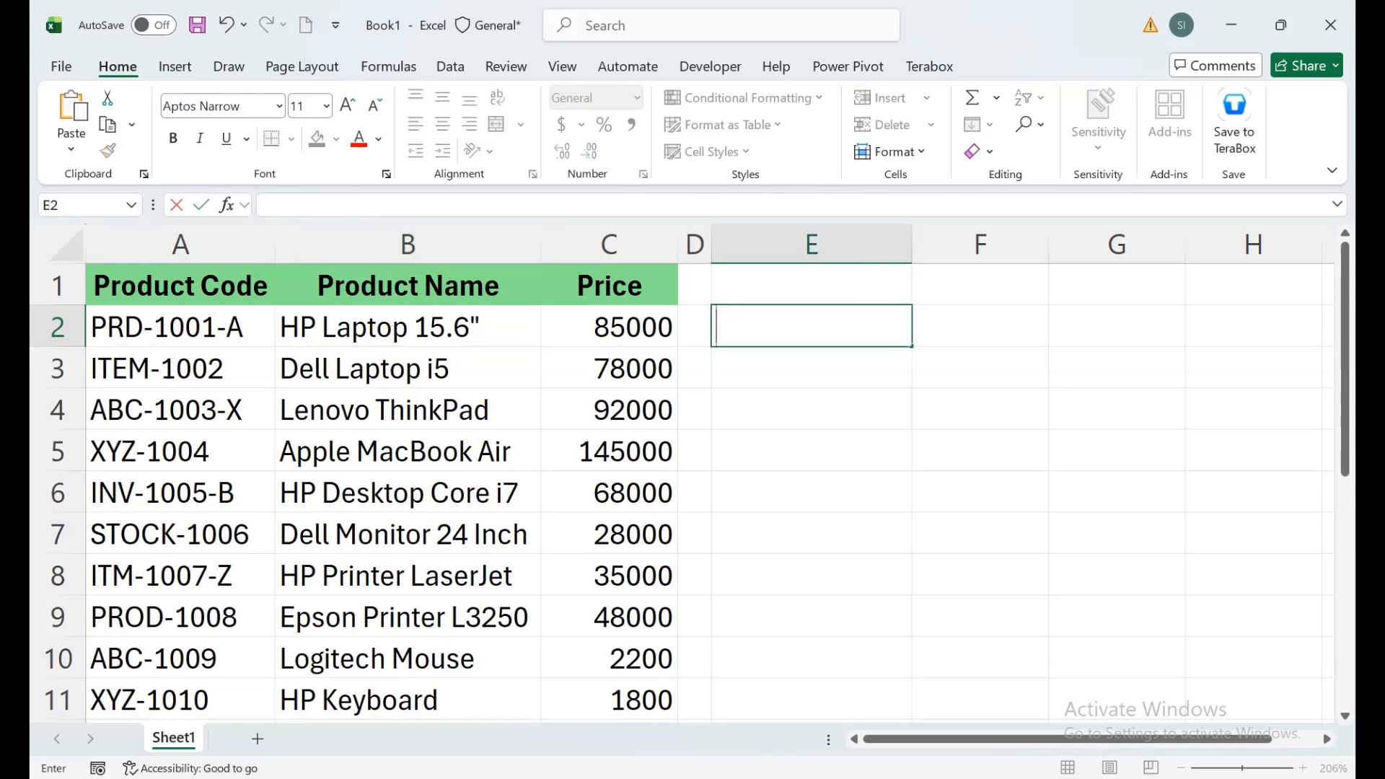
pyautogui.write('HP')
pyautogui.press('Return')
pyautogui.press('Return')
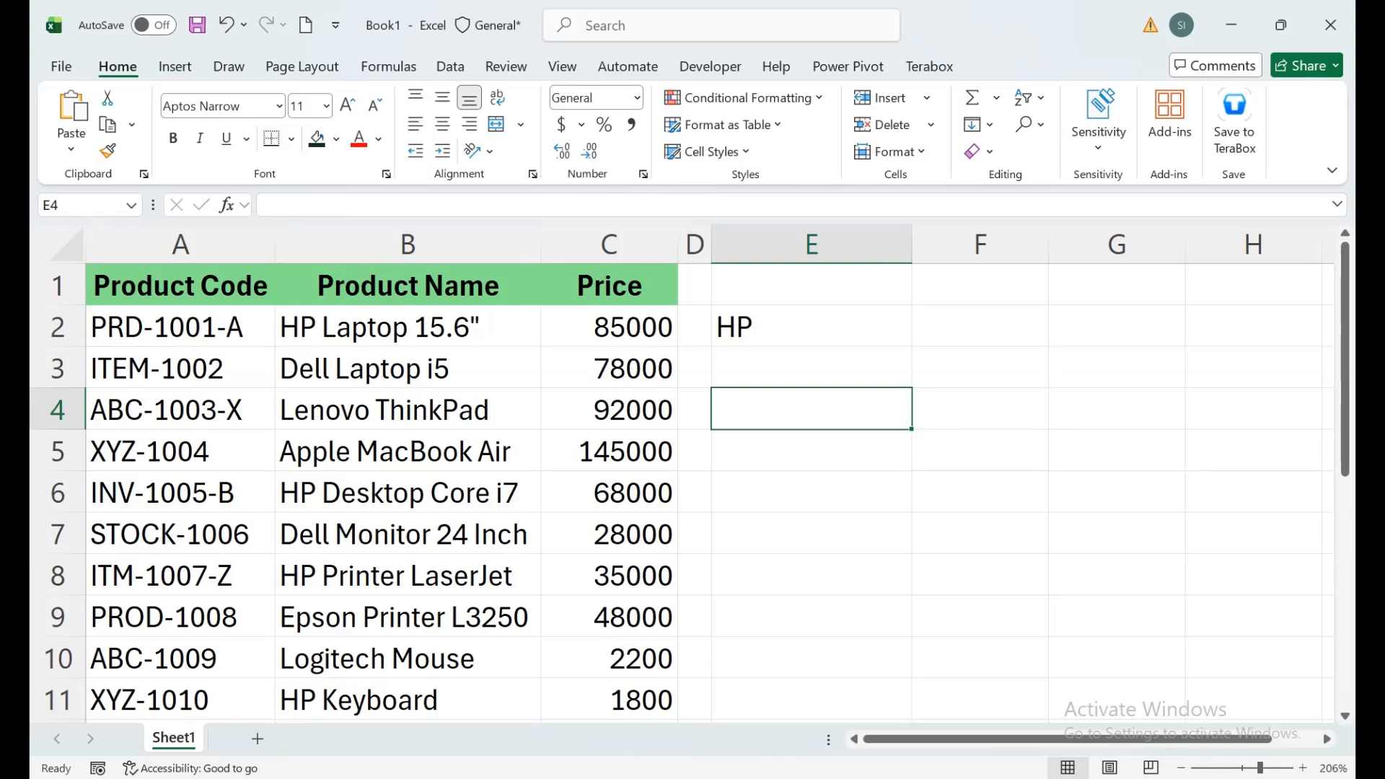
# - Start a VLOOKUP formula in cell E4 with the wildcard lookup value "*"&E2&"*"
pyautogui.click(407, 327)
pyautogui.click(811, 409)
pyautogui.write('=VLOOKUP(')
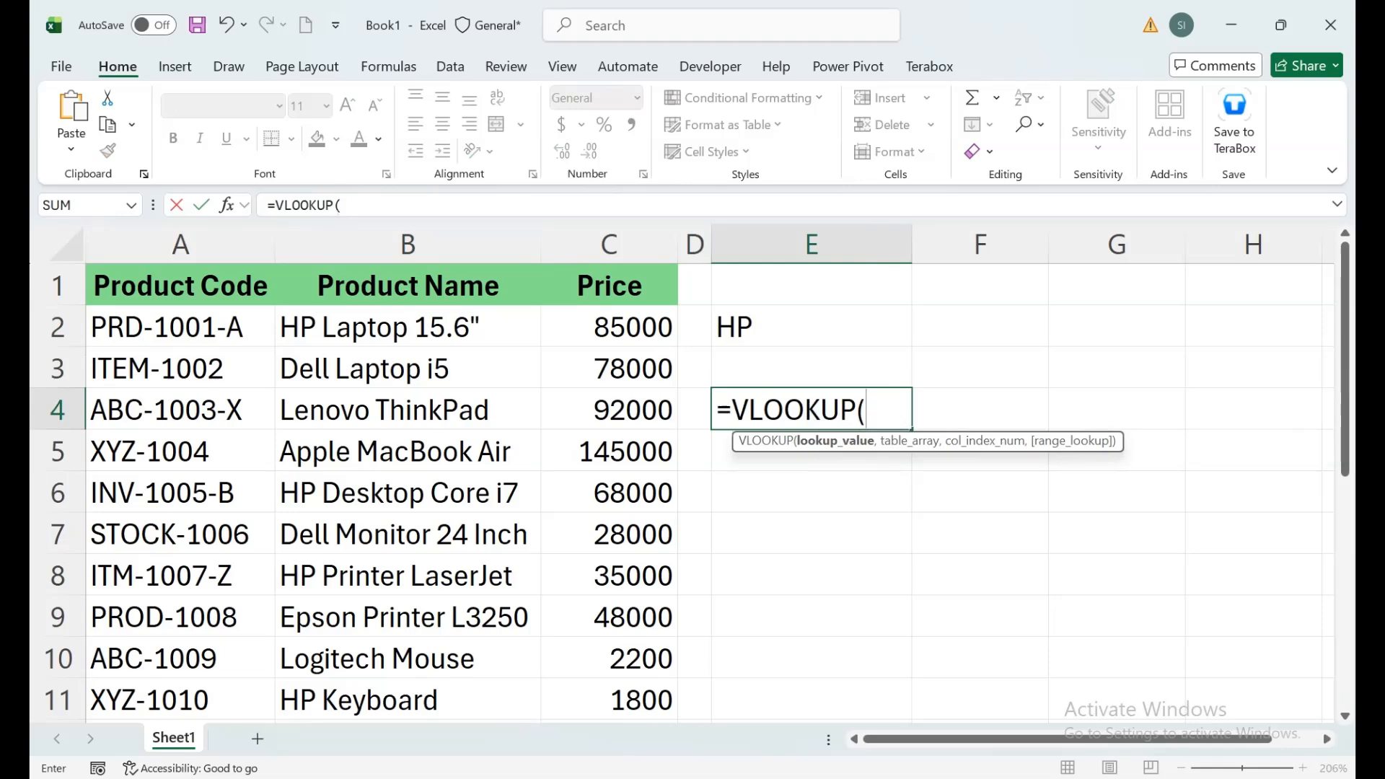
pyautogui.click(811, 327)
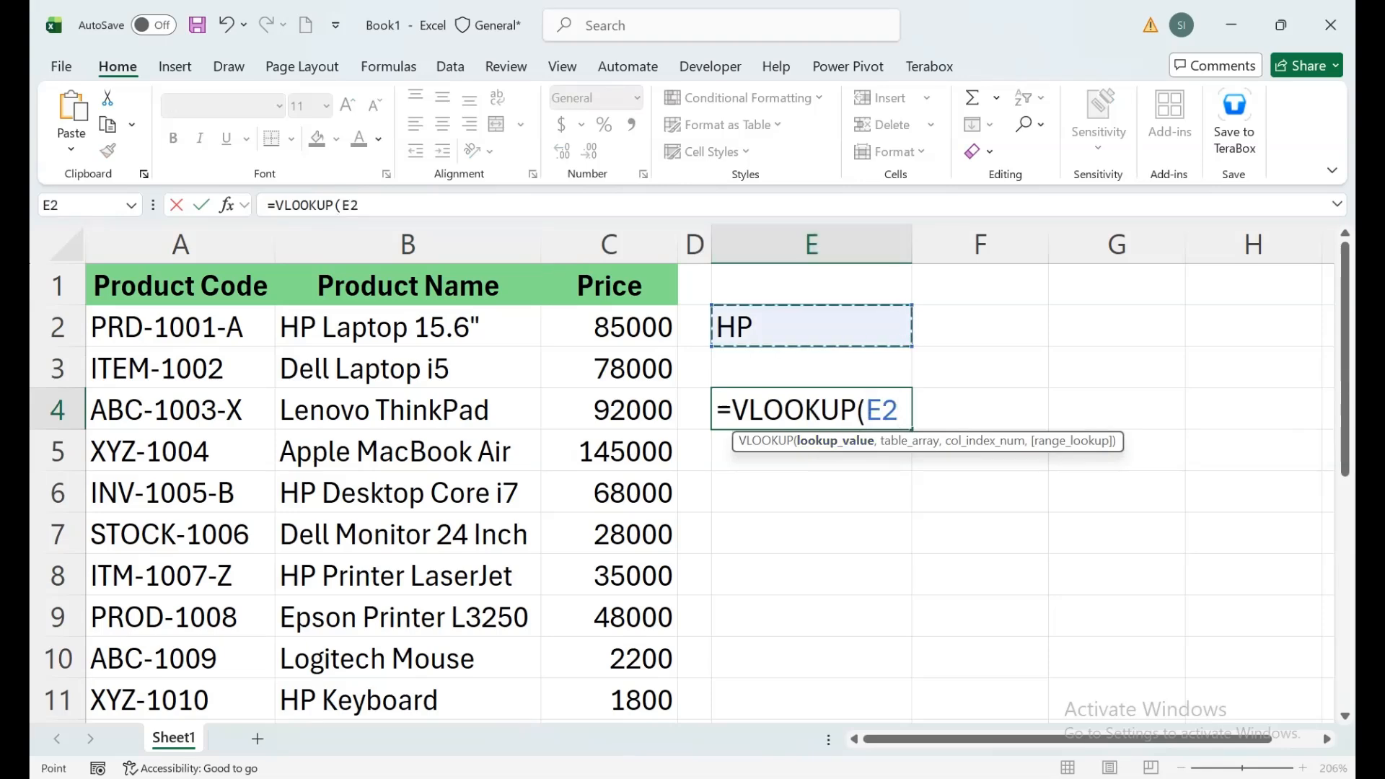
pyautogui.press('F2')
pyautogui.write('"*')
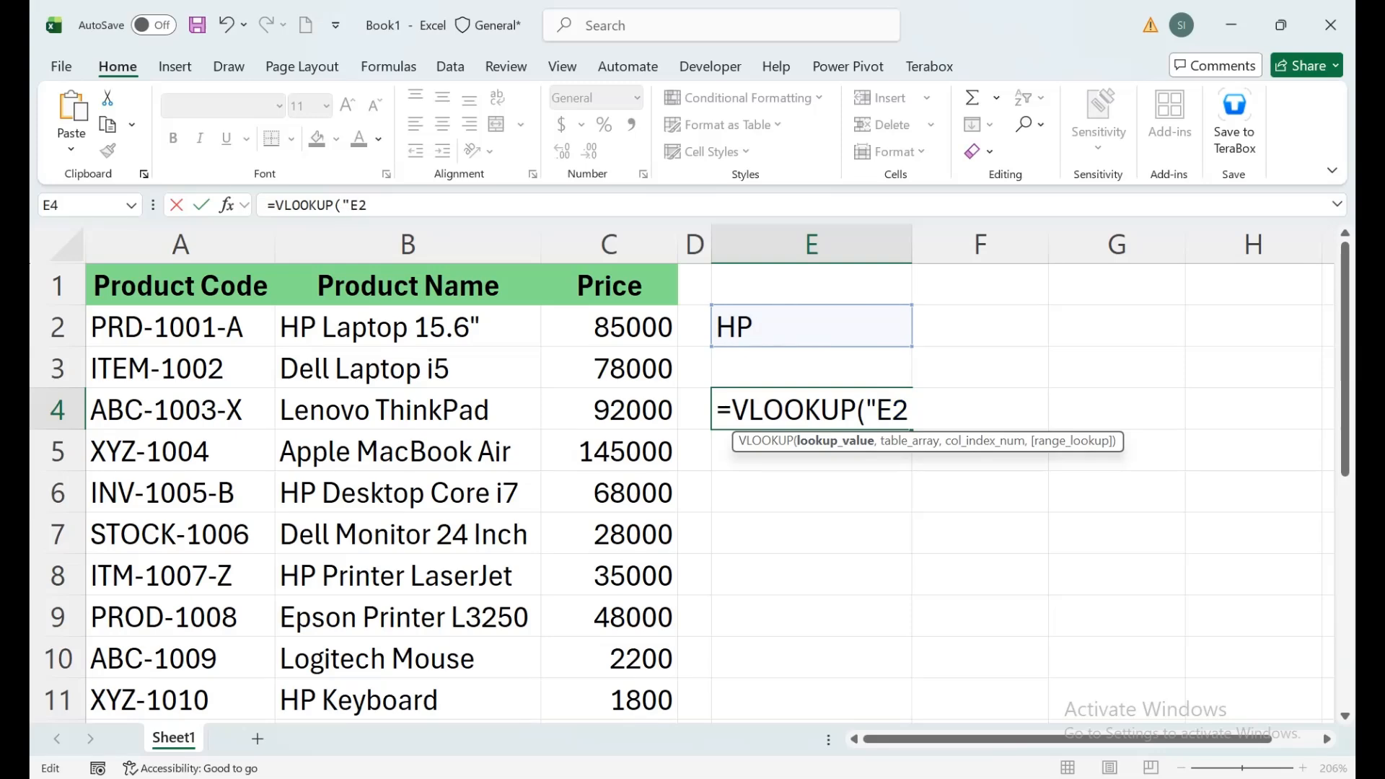
pyautogui.write('"')
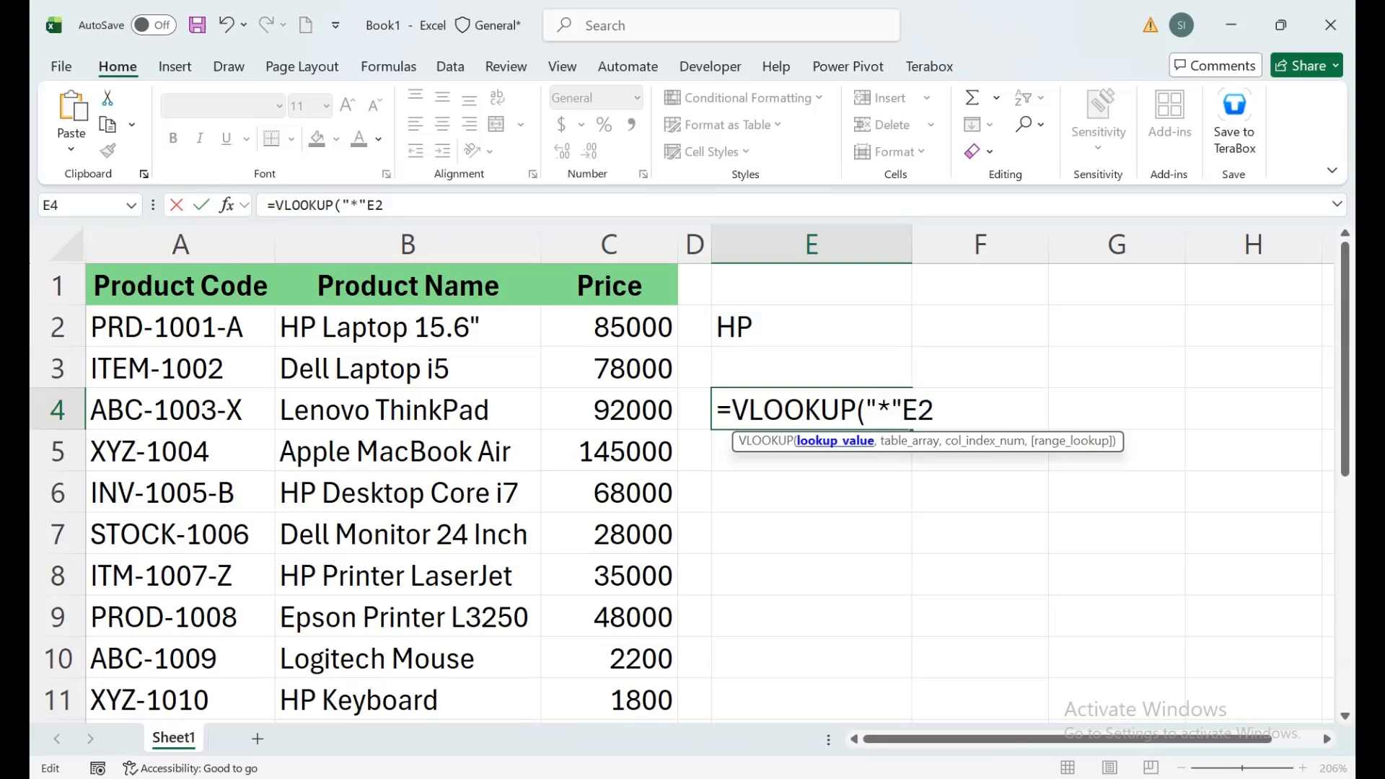
pyautogui.write('&E2')
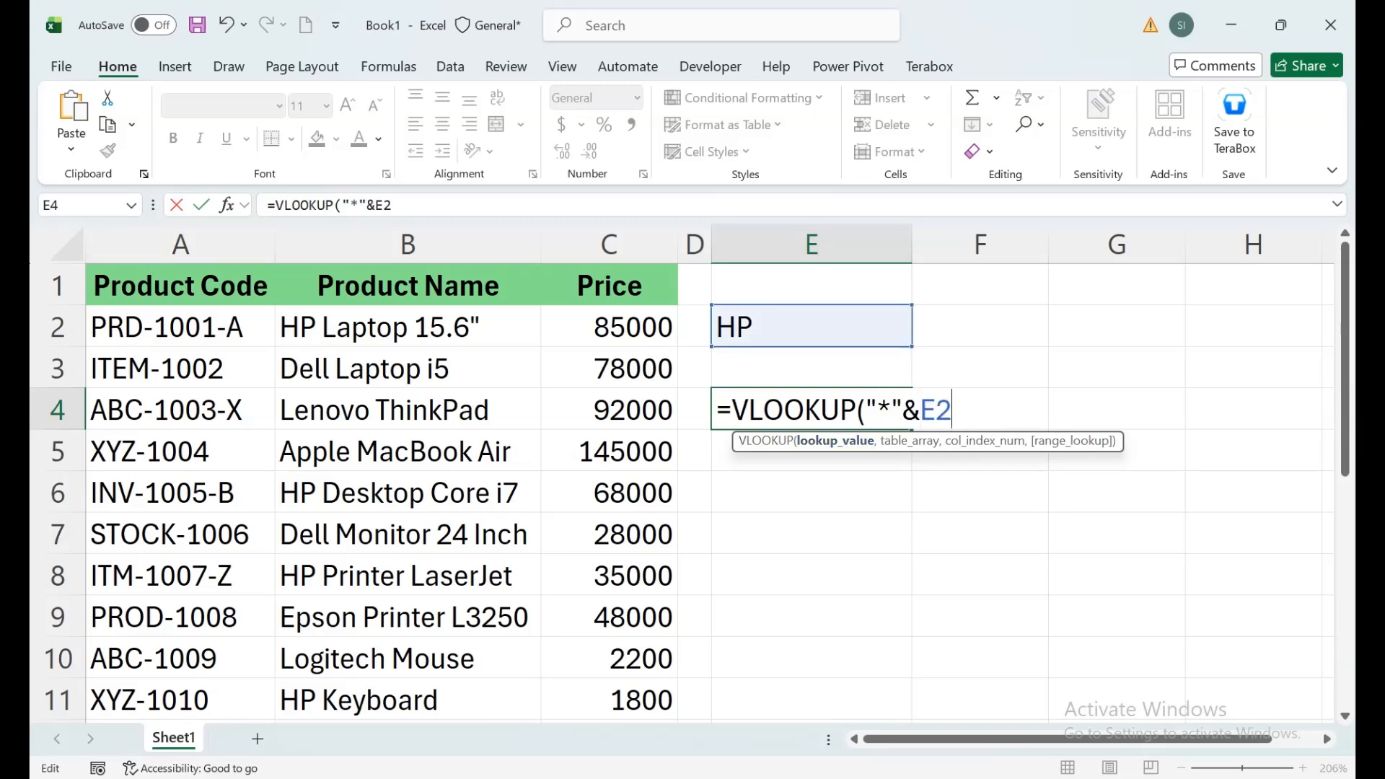
pyautogui.write('&"*",')
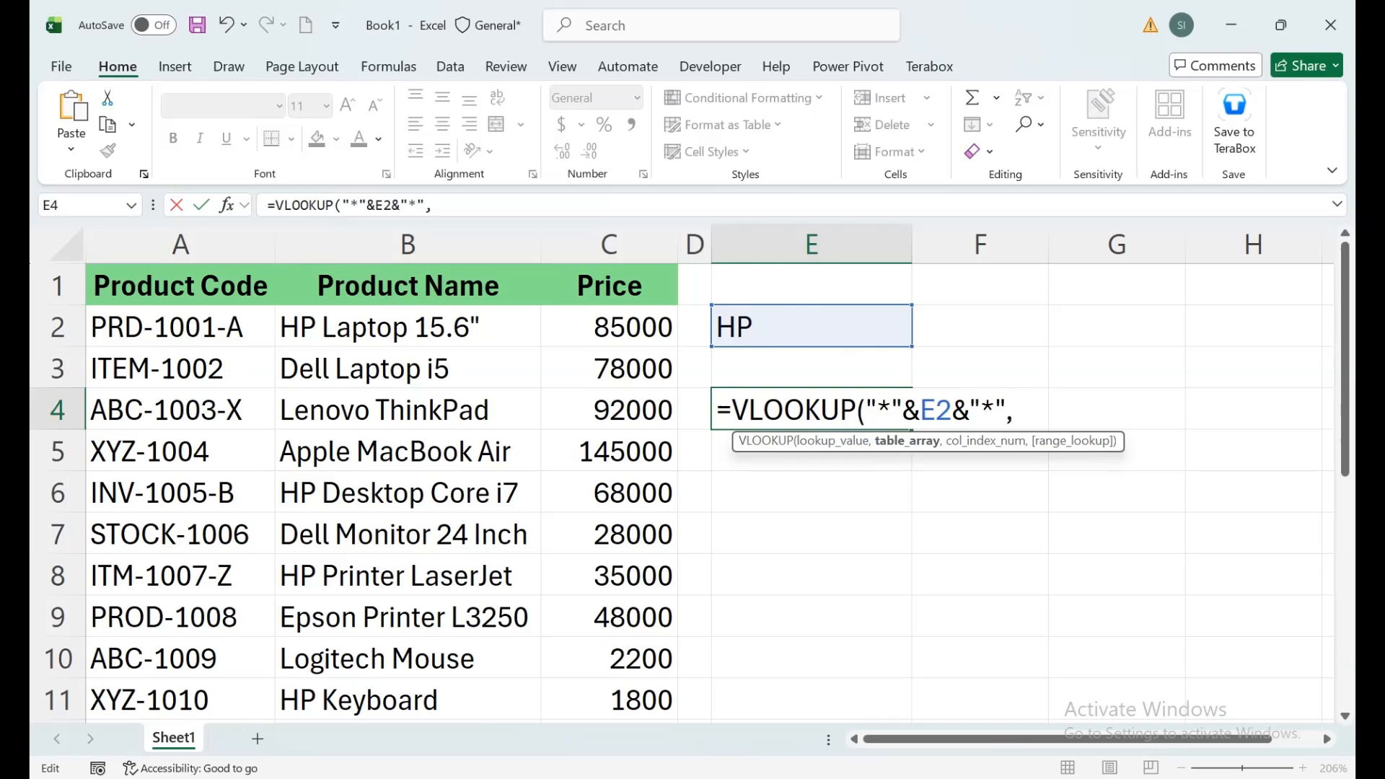
# - Complete the E4 VLOOKUP with table range B:C, column index 2 and FALSE for exact match
pyautogui.moveTo(408, 244); pyautogui.dragTo(609, 243)
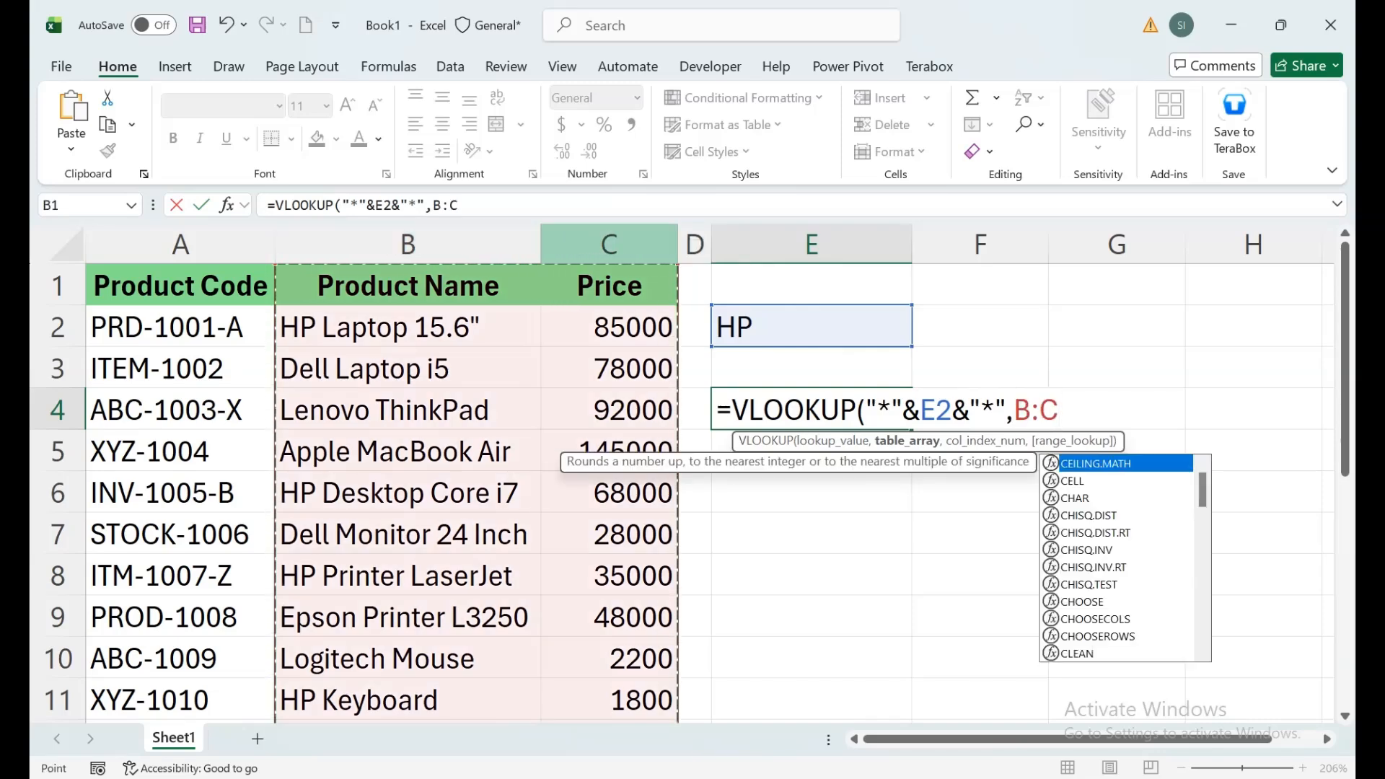
pyautogui.write(',')
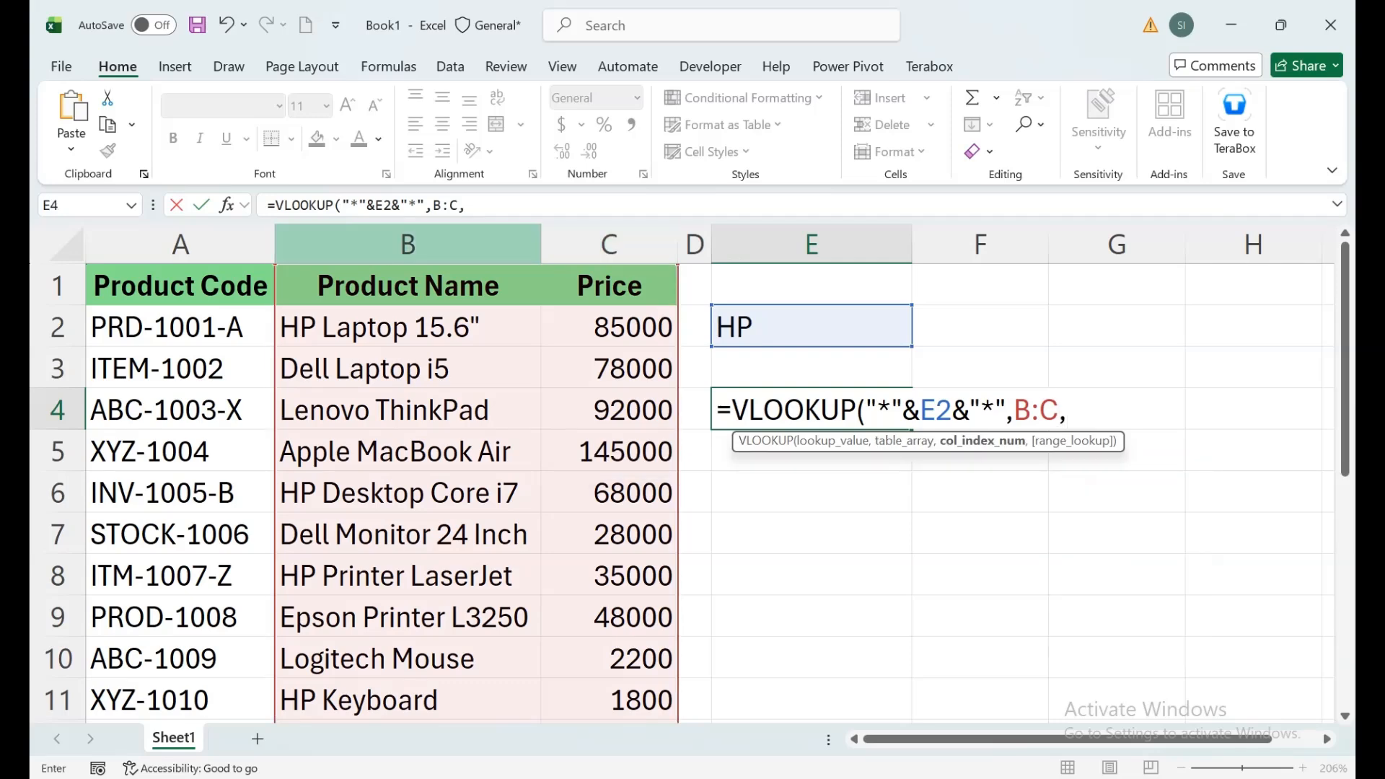
pyautogui.write('2,')
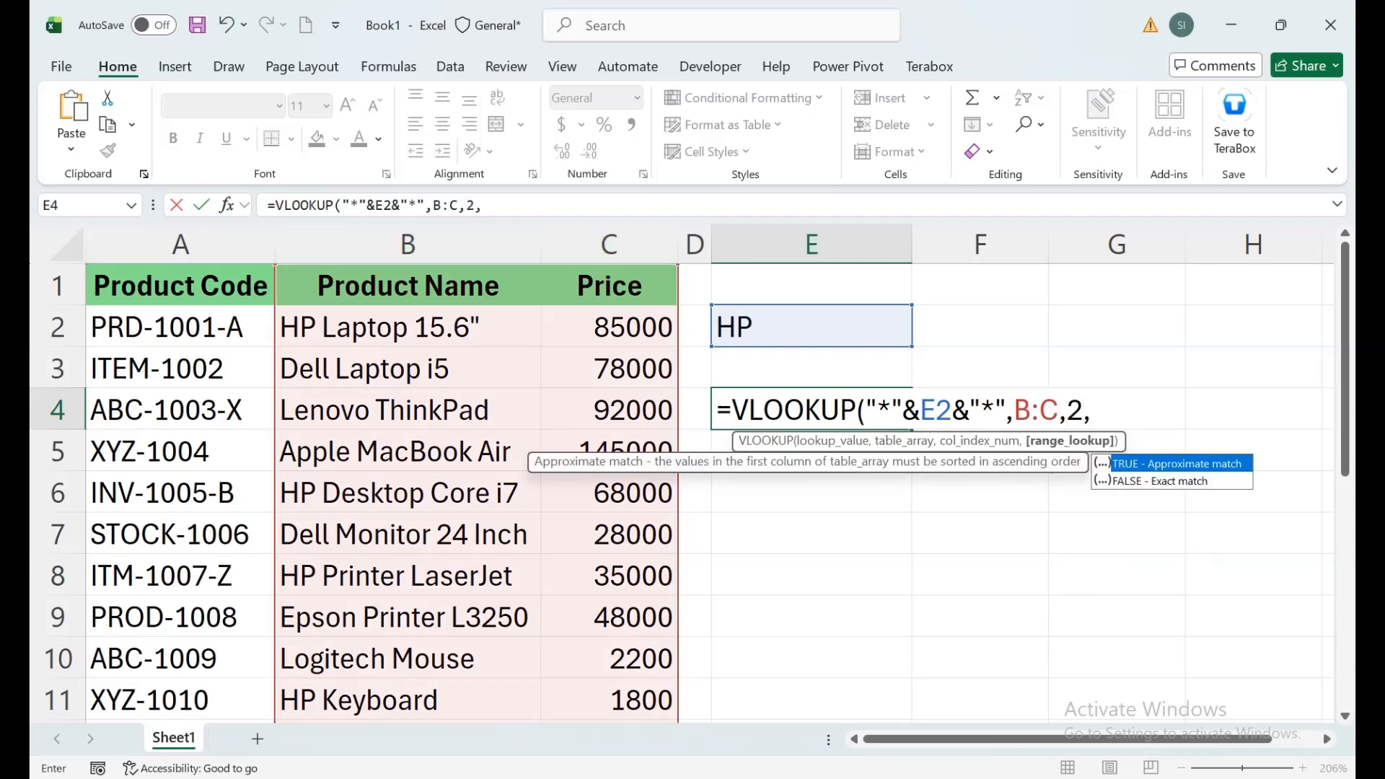
pyautogui.press('Down')
pyautogui.press('Tab')
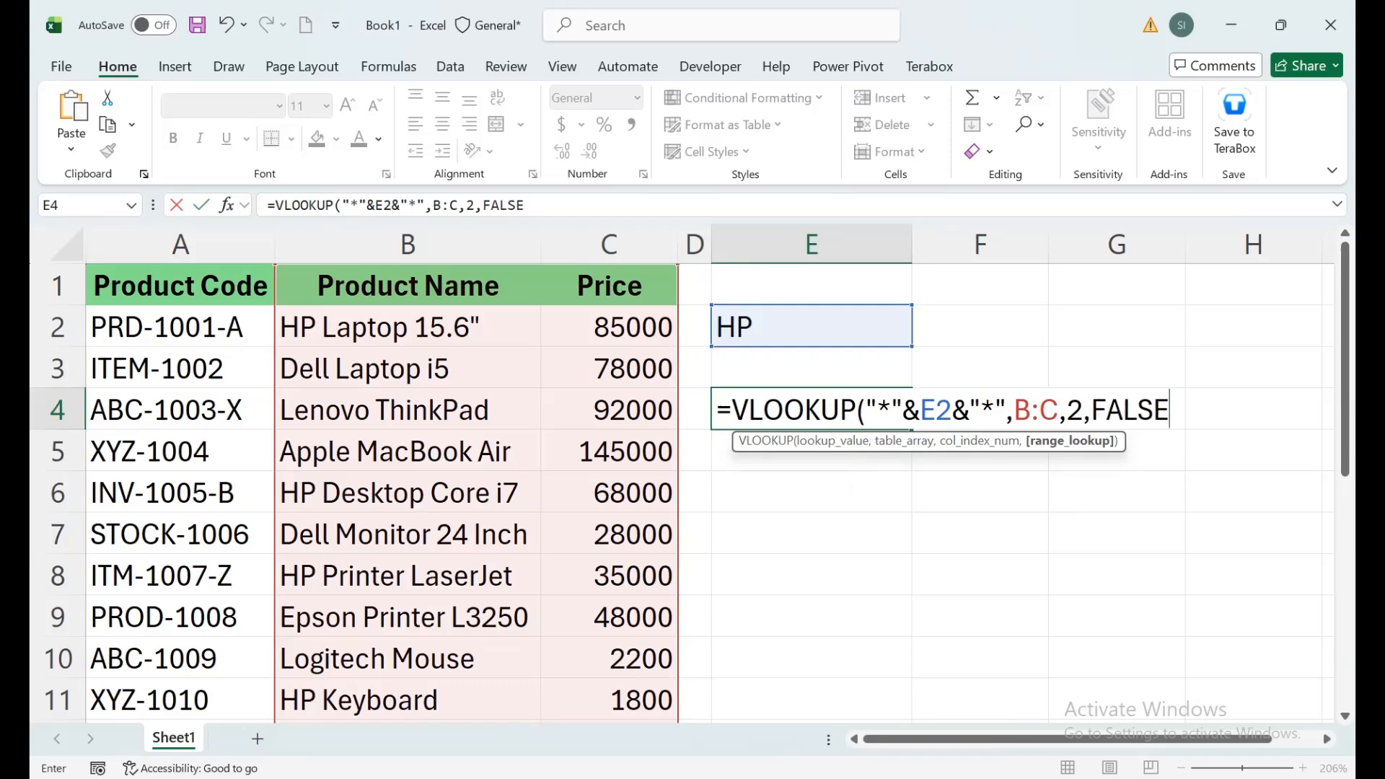
pyautogui.write(')')
pyautogui.press('Return')
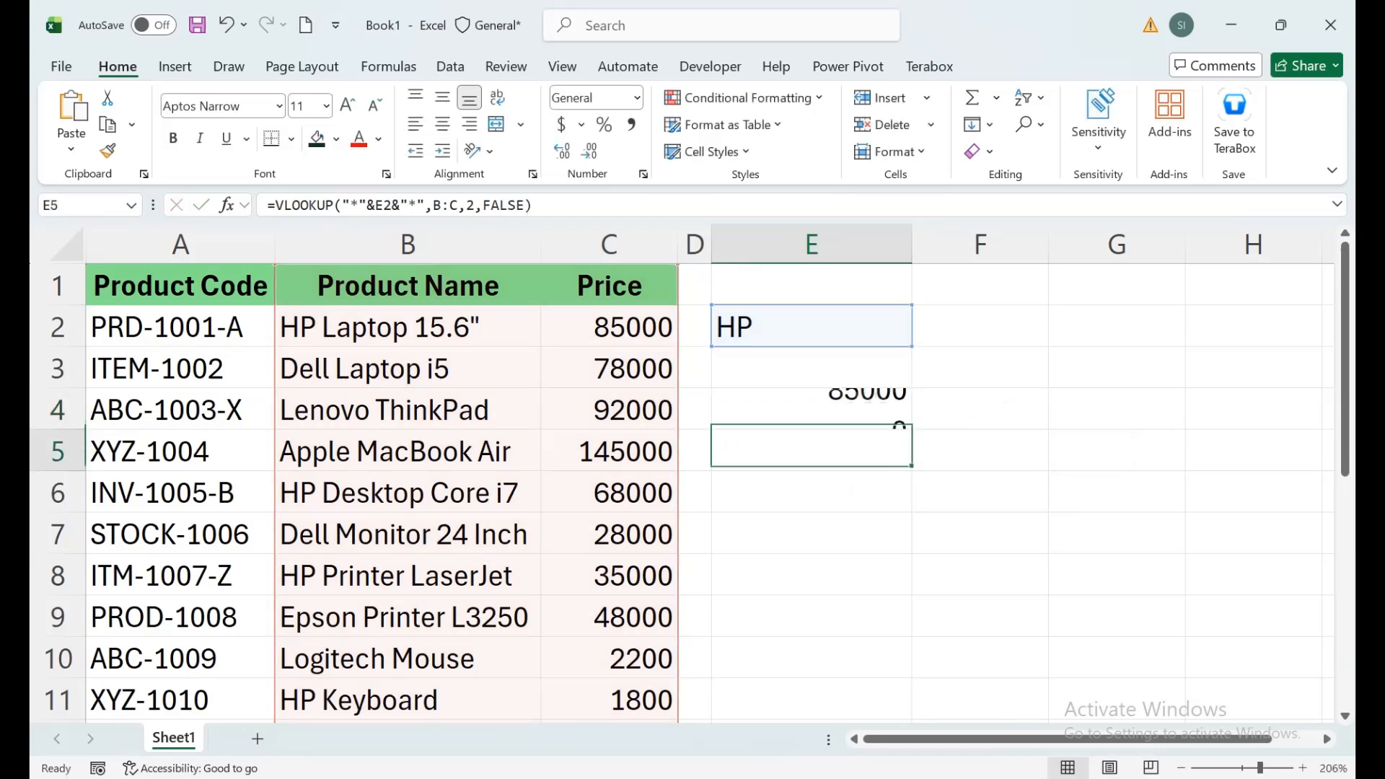
# - Compare the E4 formula and its result with the price in C2, and review the product codes in column A
pyautogui.click(812, 409)
pyautogui.click(633, 326)
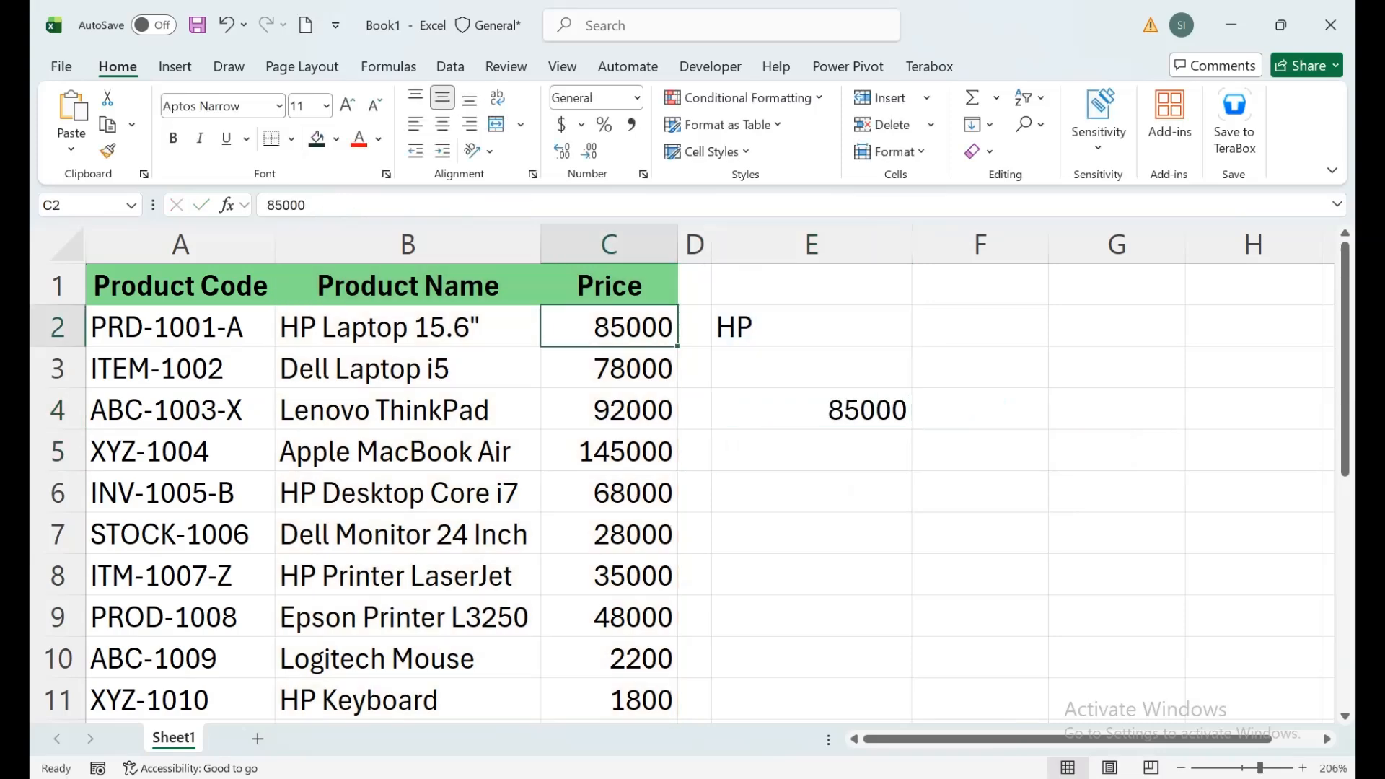
pyautogui.doubleClick(811, 409)
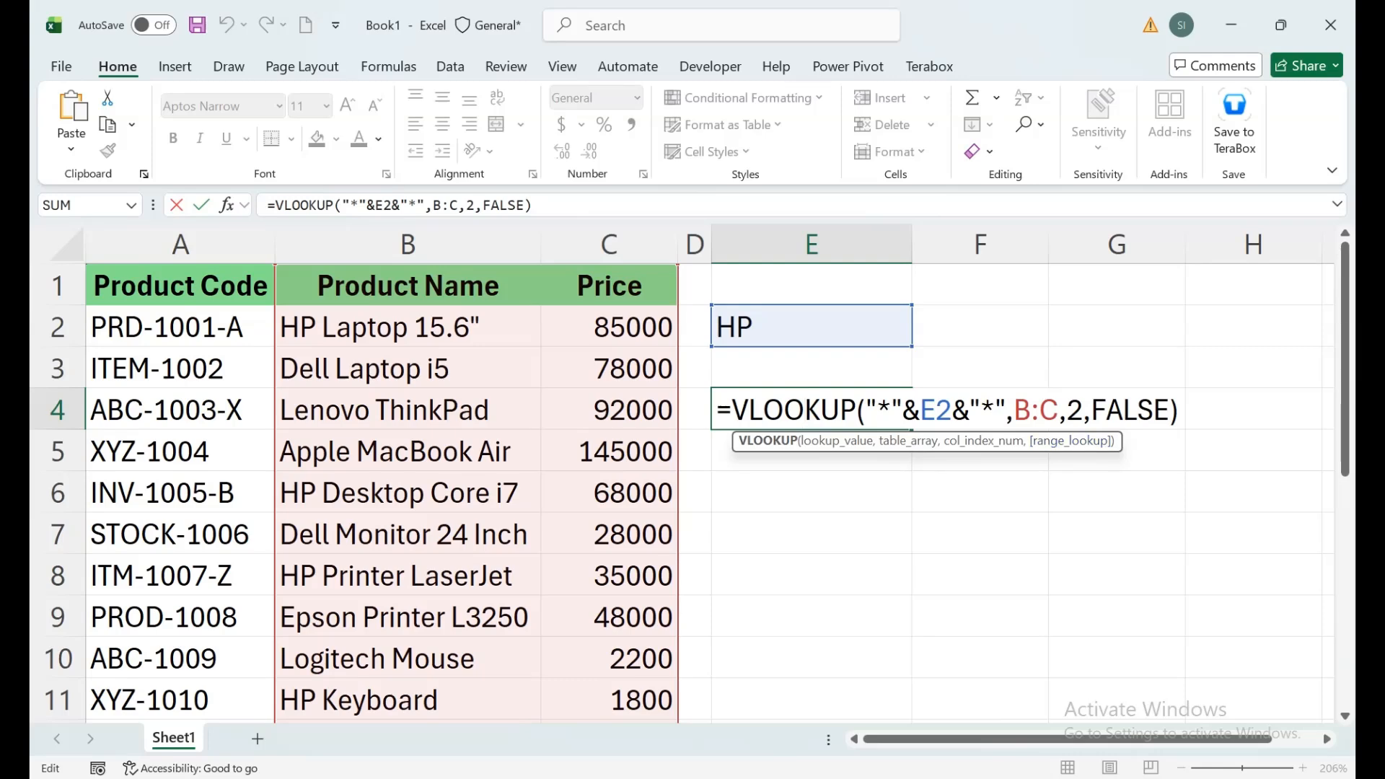
pyautogui.press('Return')
pyautogui.click(610, 326)
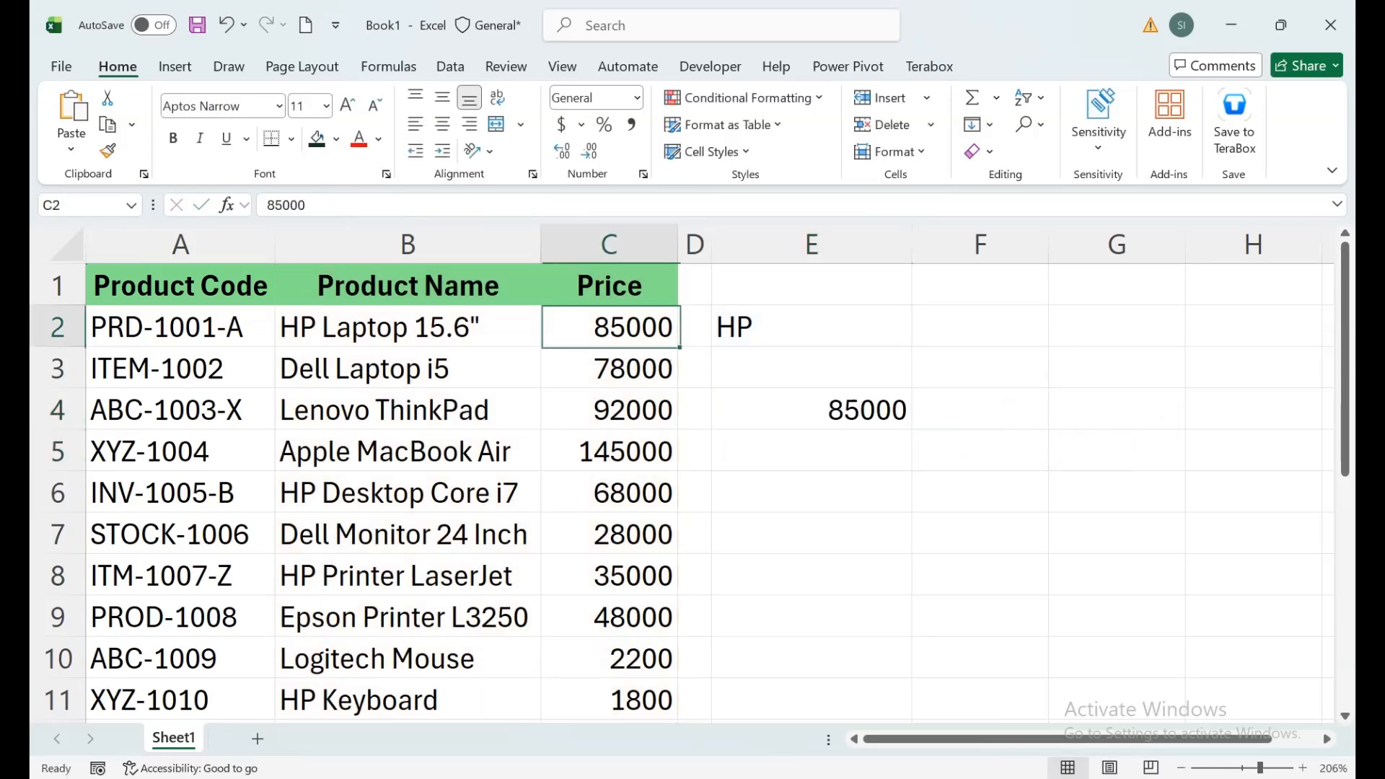
pyautogui.click(812, 491)
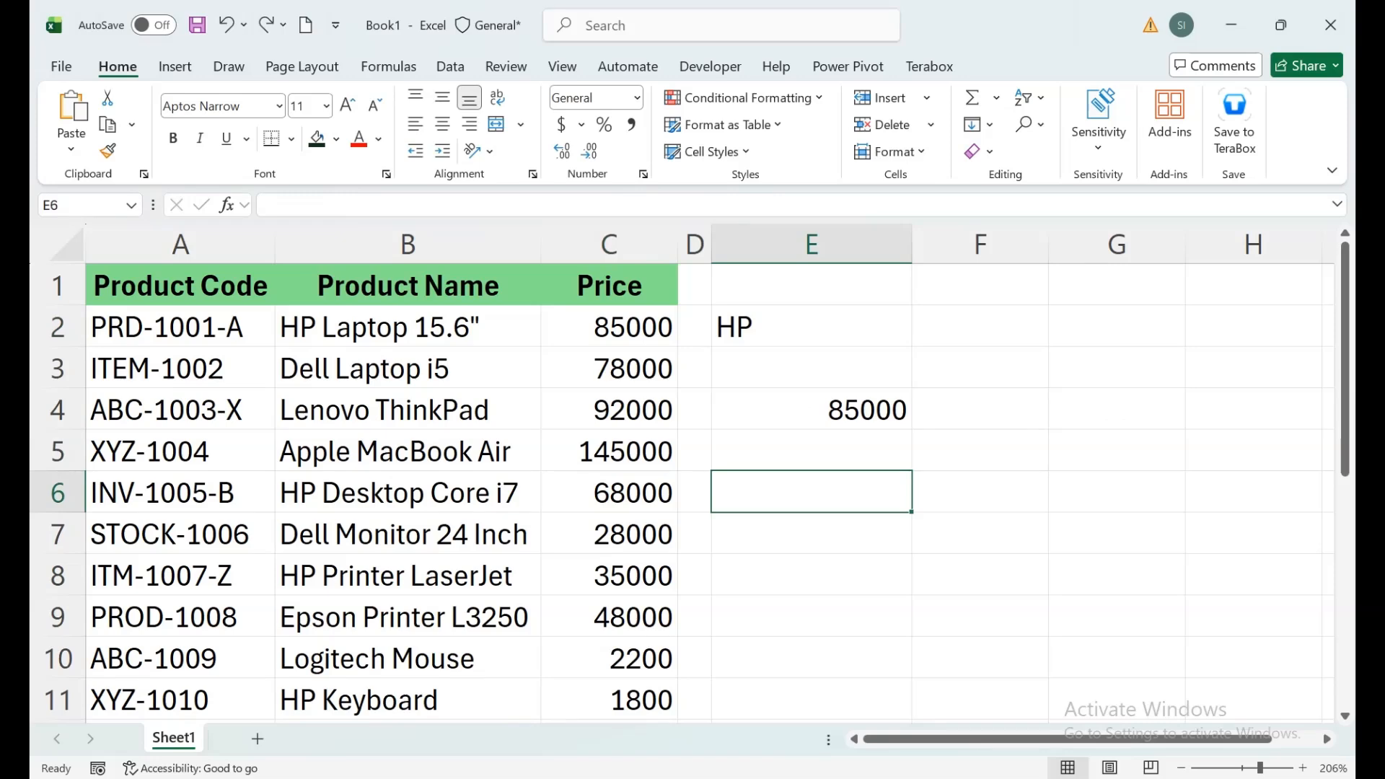
pyautogui.moveTo(180, 534); pyautogui.dragTo(181, 714)
pyautogui.click(180, 493)
pyautogui.moveTo(180, 492); pyautogui.dragTo(180, 326)
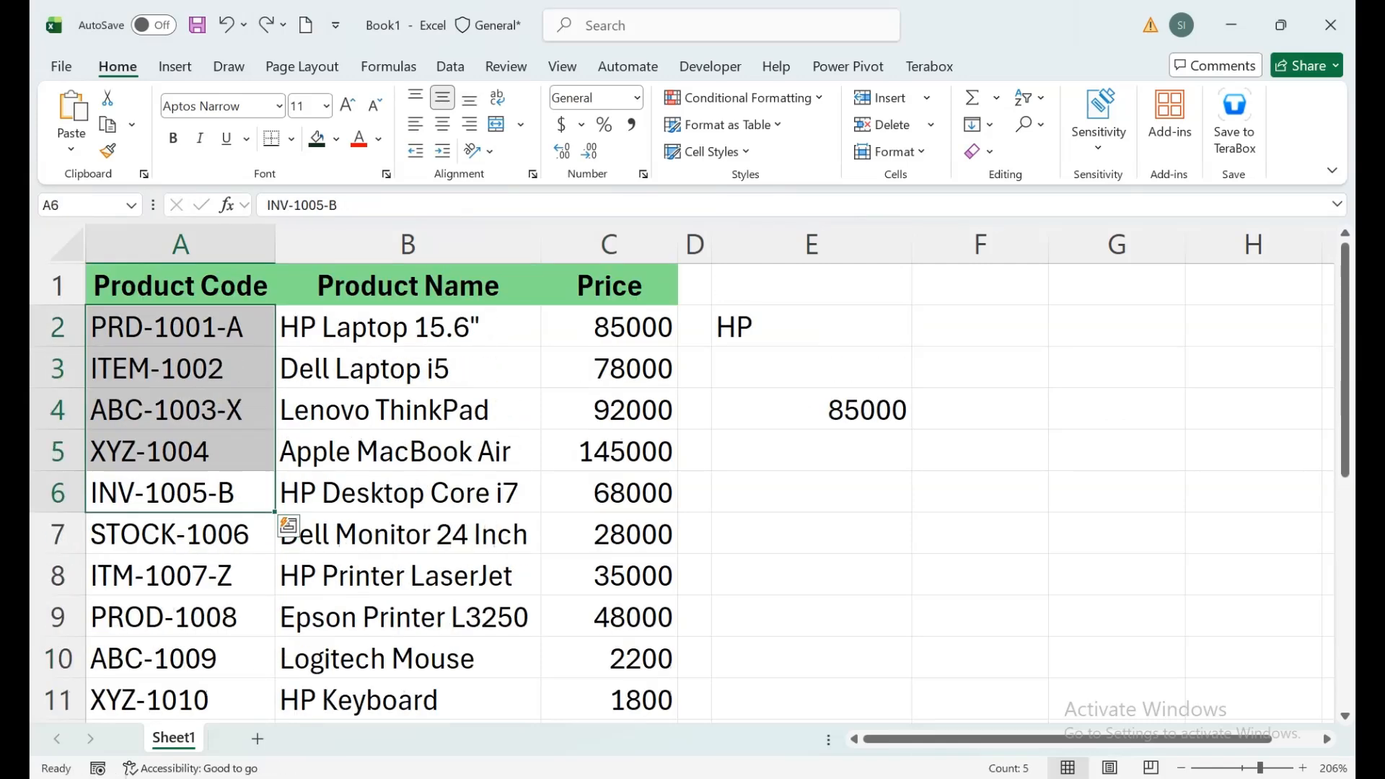
pyautogui.click(180, 534)
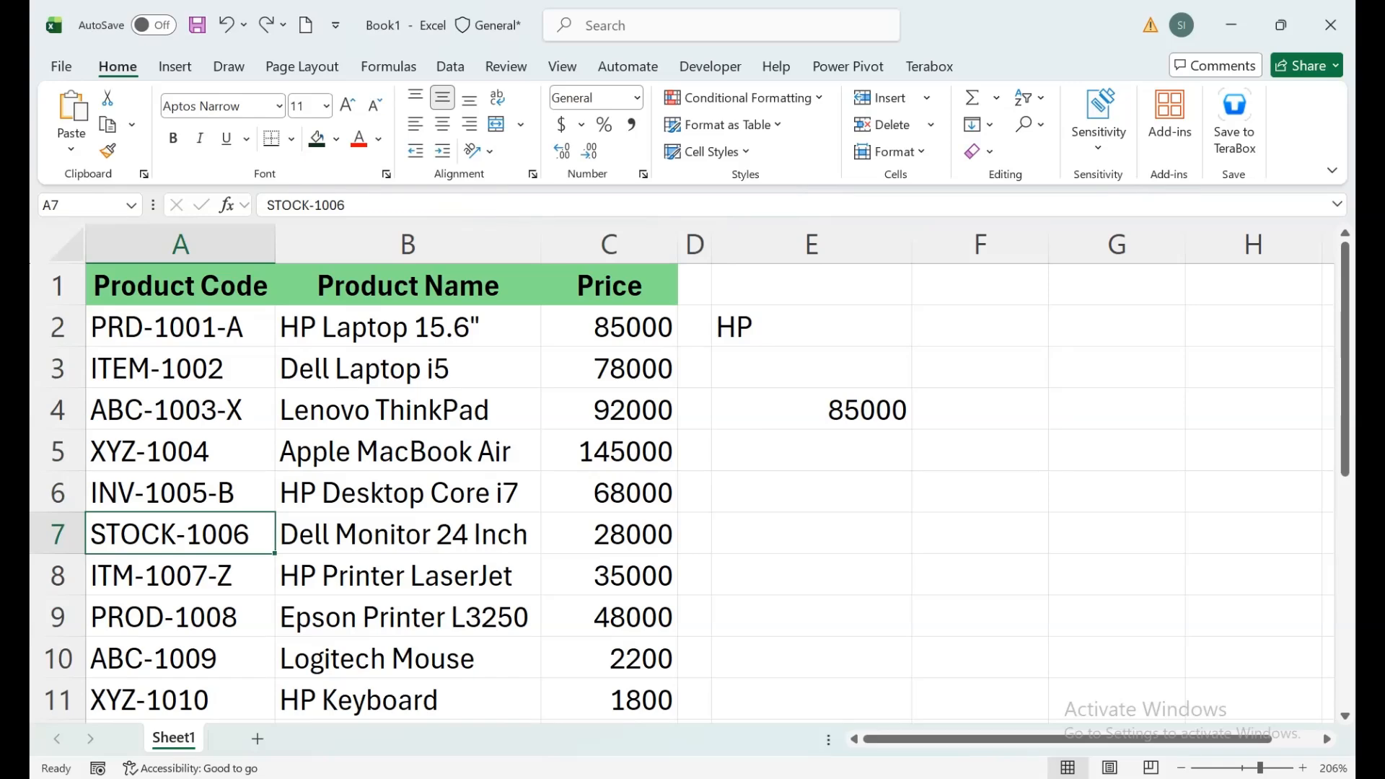
pyautogui.click(811, 451)
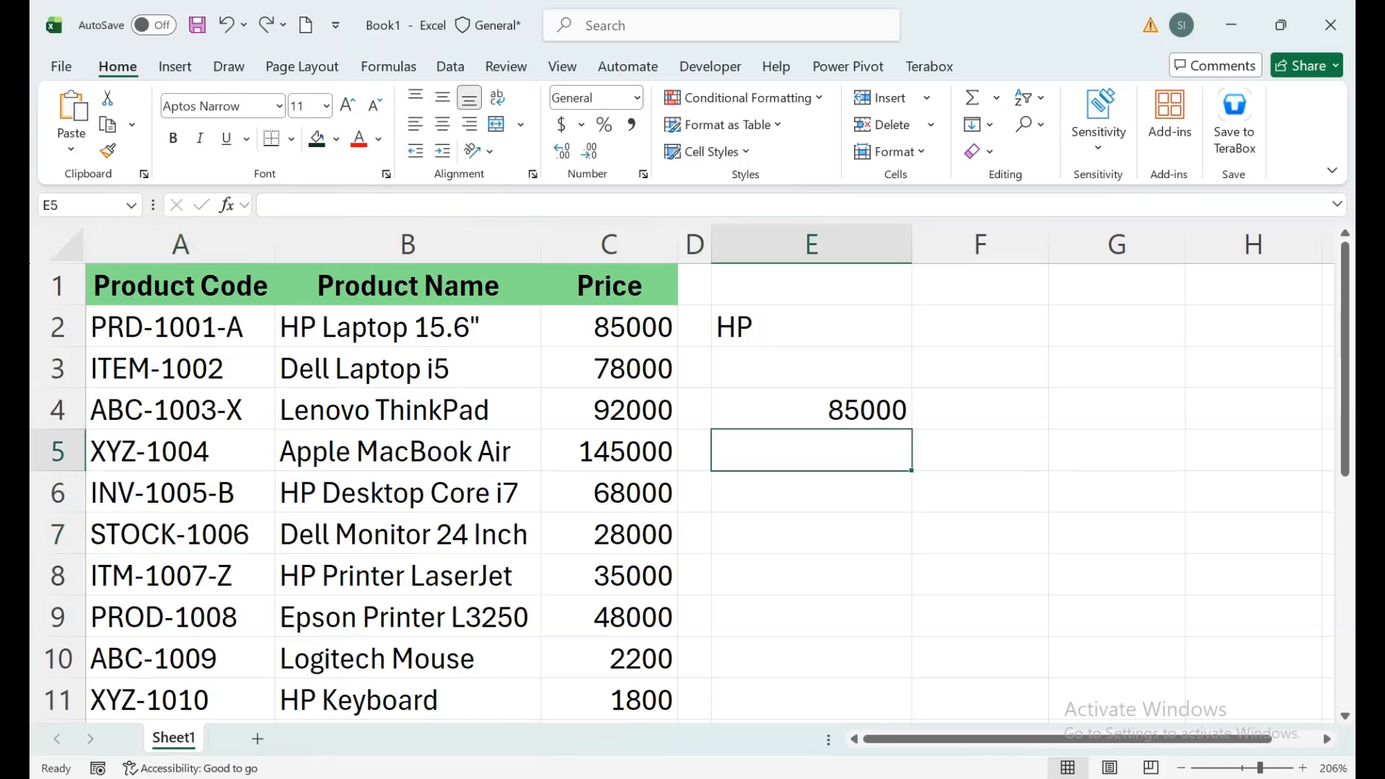
# - Enter 1006 as the partial product code in cell E6
pyautogui.click(811, 491)
pyautogui.write('1006')
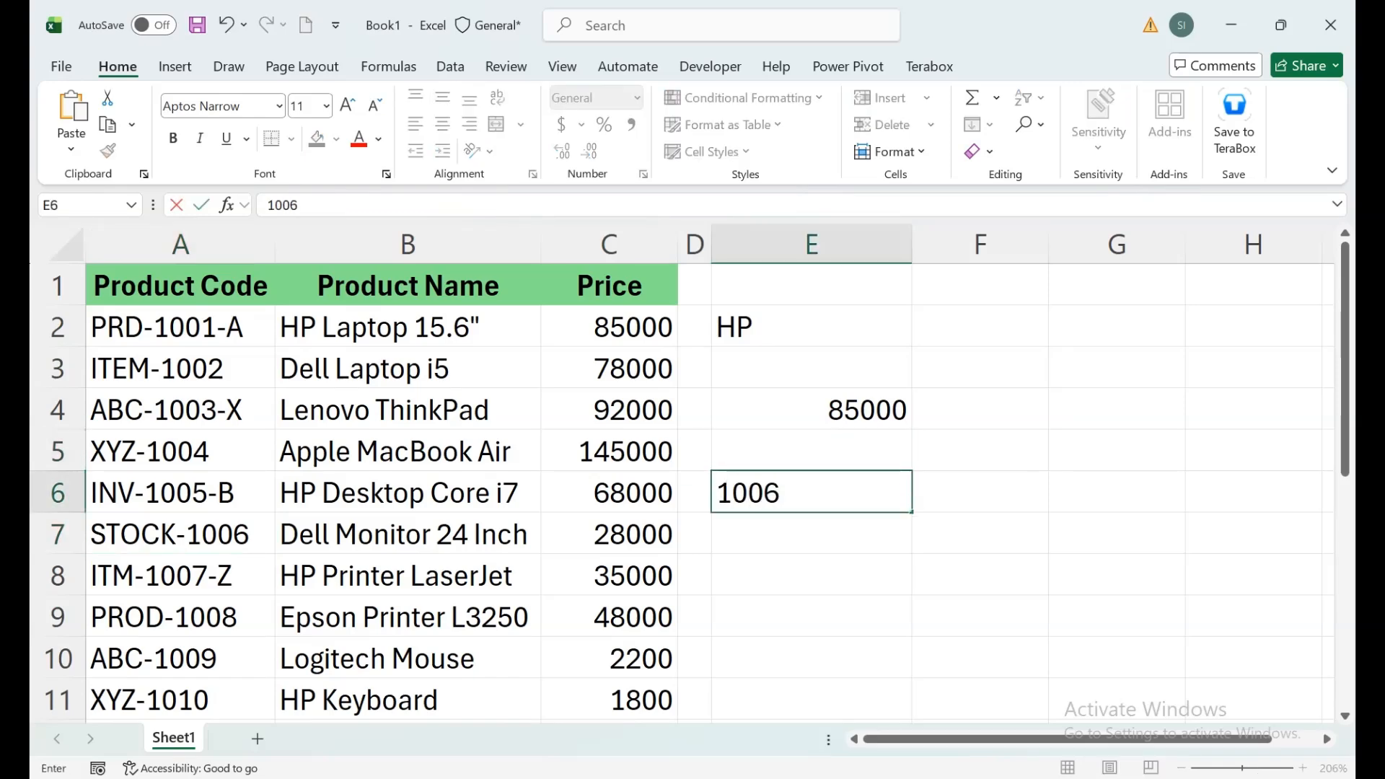
pyautogui.press('Return')
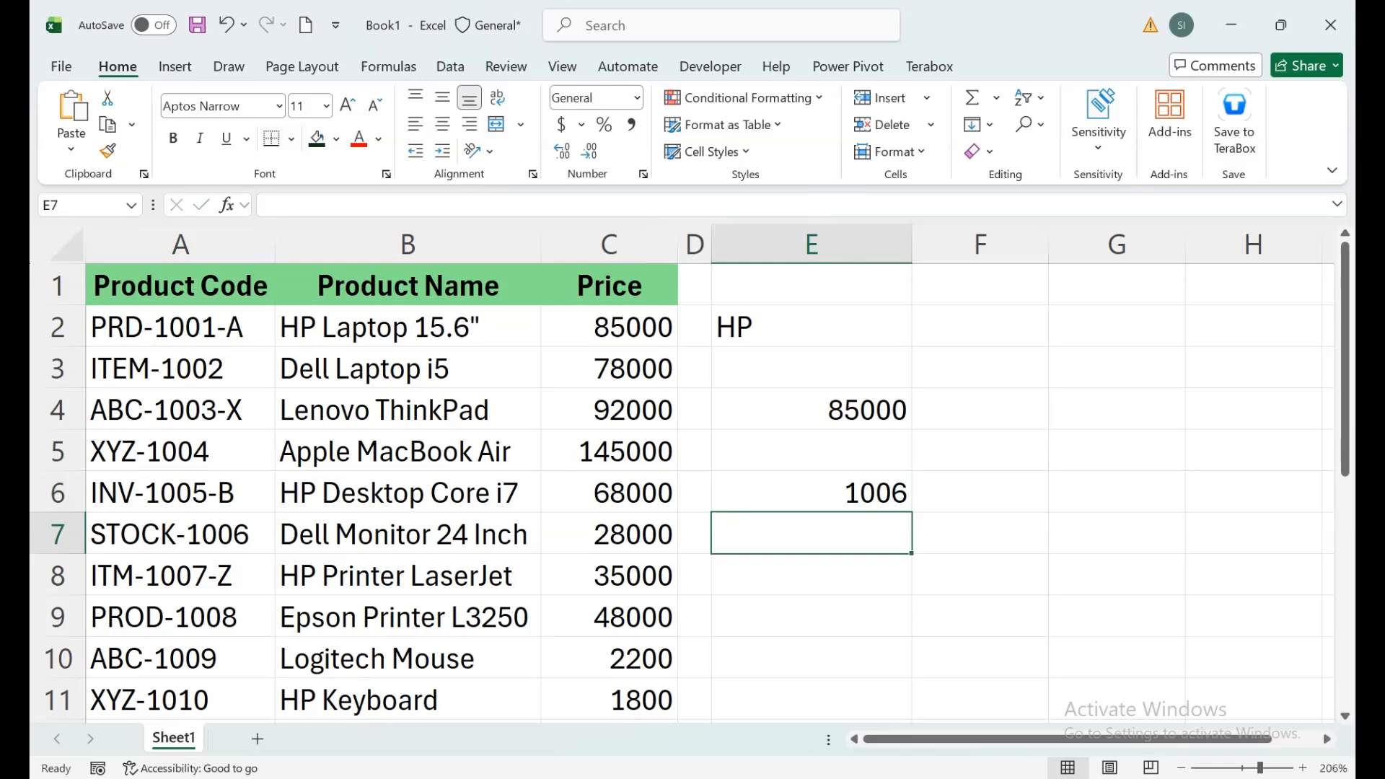
# - Start a VLOOKUP formula in cell E8 with the wildcard lookup value "*"&E6&"*"
pyautogui.click(812, 575)
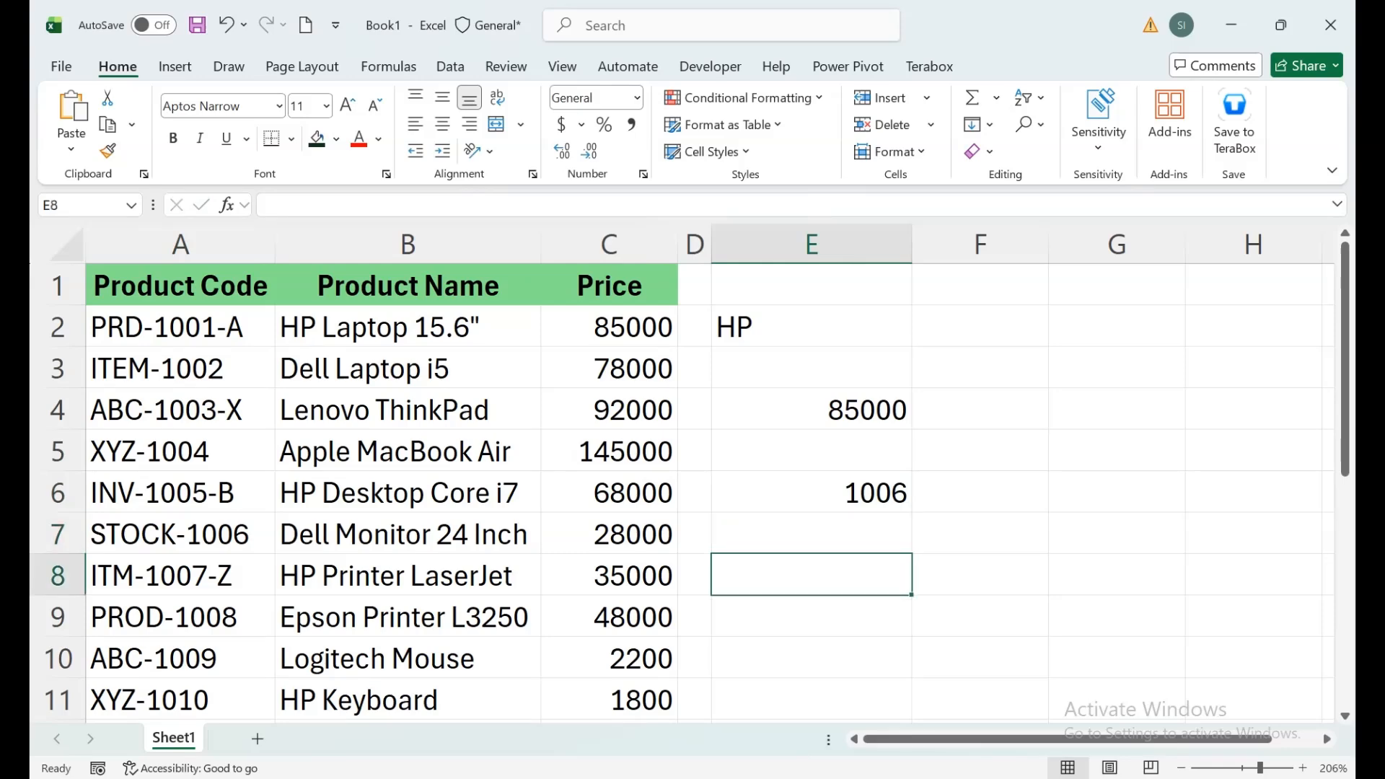
pyautogui.write('=VLOOKUP(')
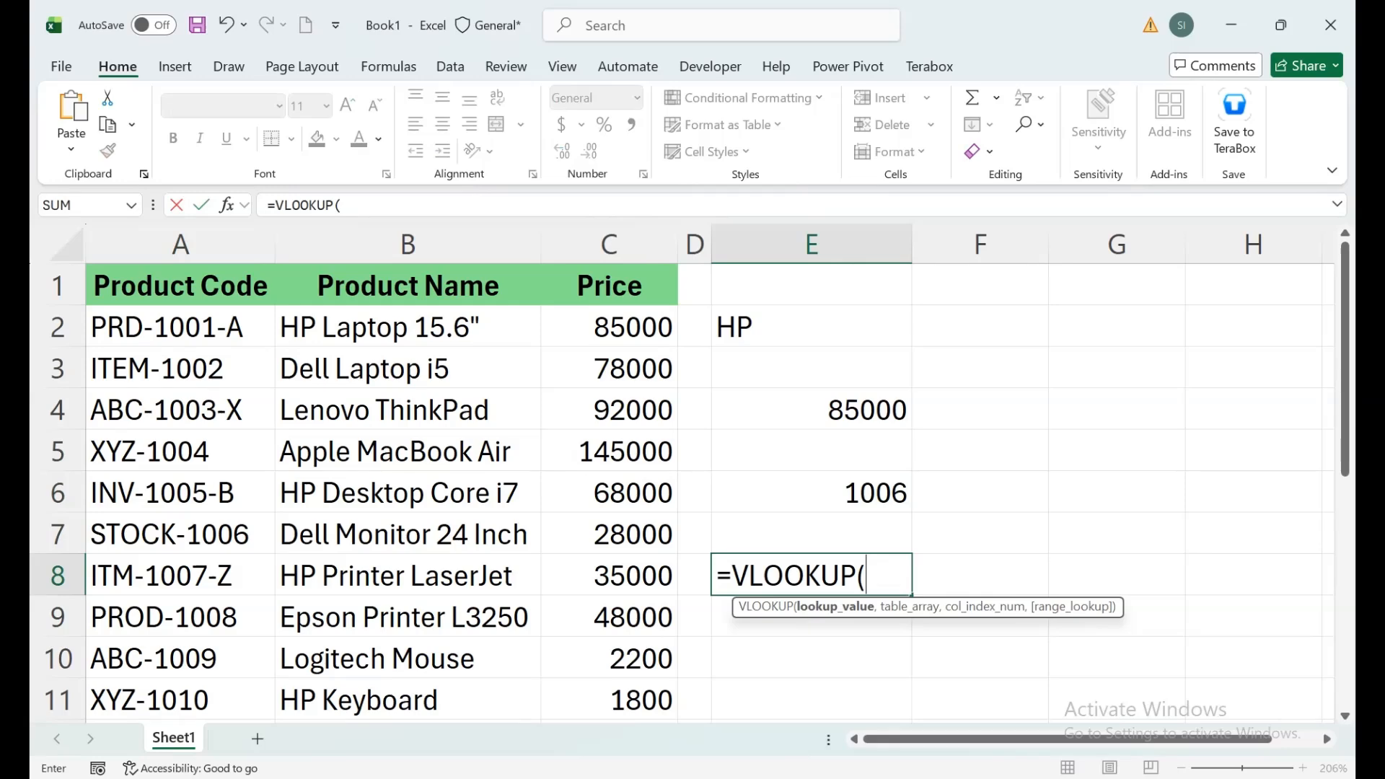
pyautogui.write('"*",')
pyautogui.press('BackSpace')
pyautogui.write('&')
pyautogui.click(811, 493)
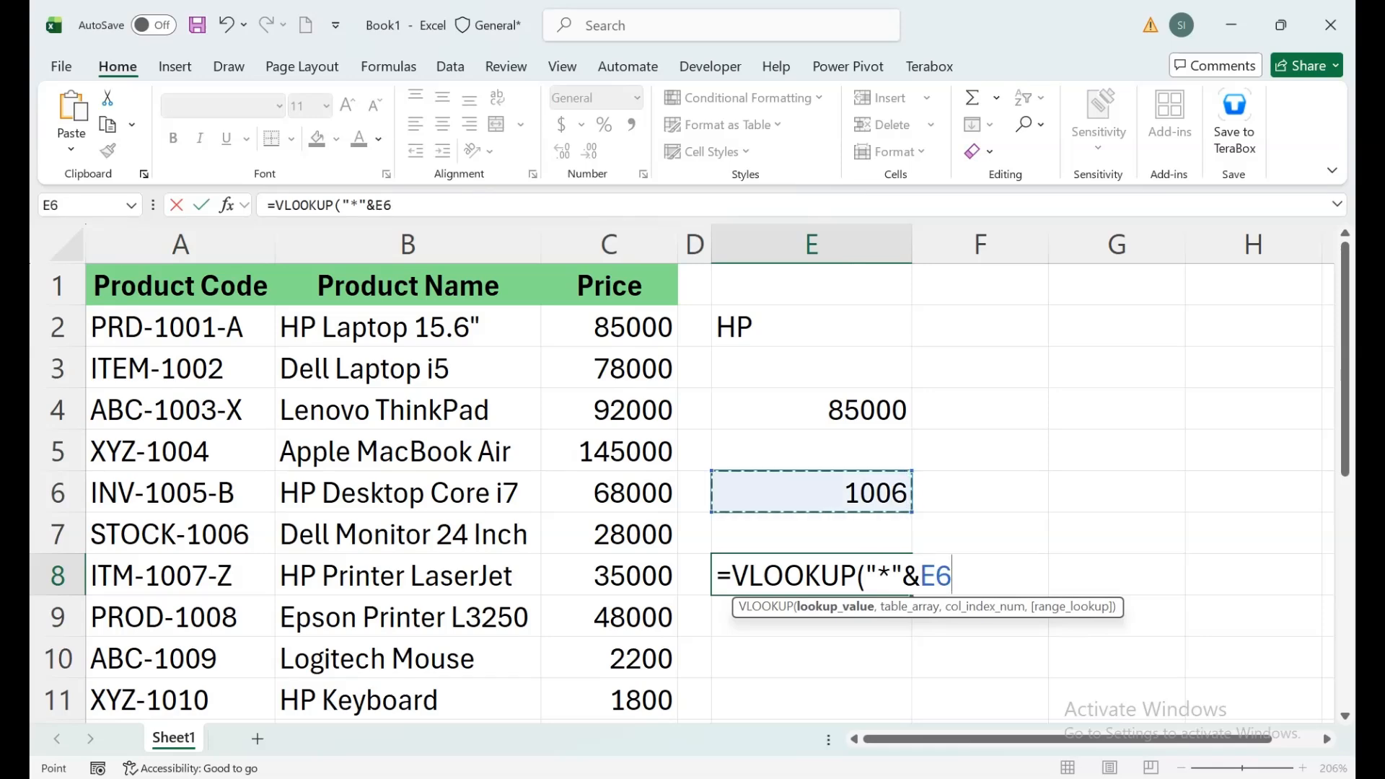
pyautogui.write('&')
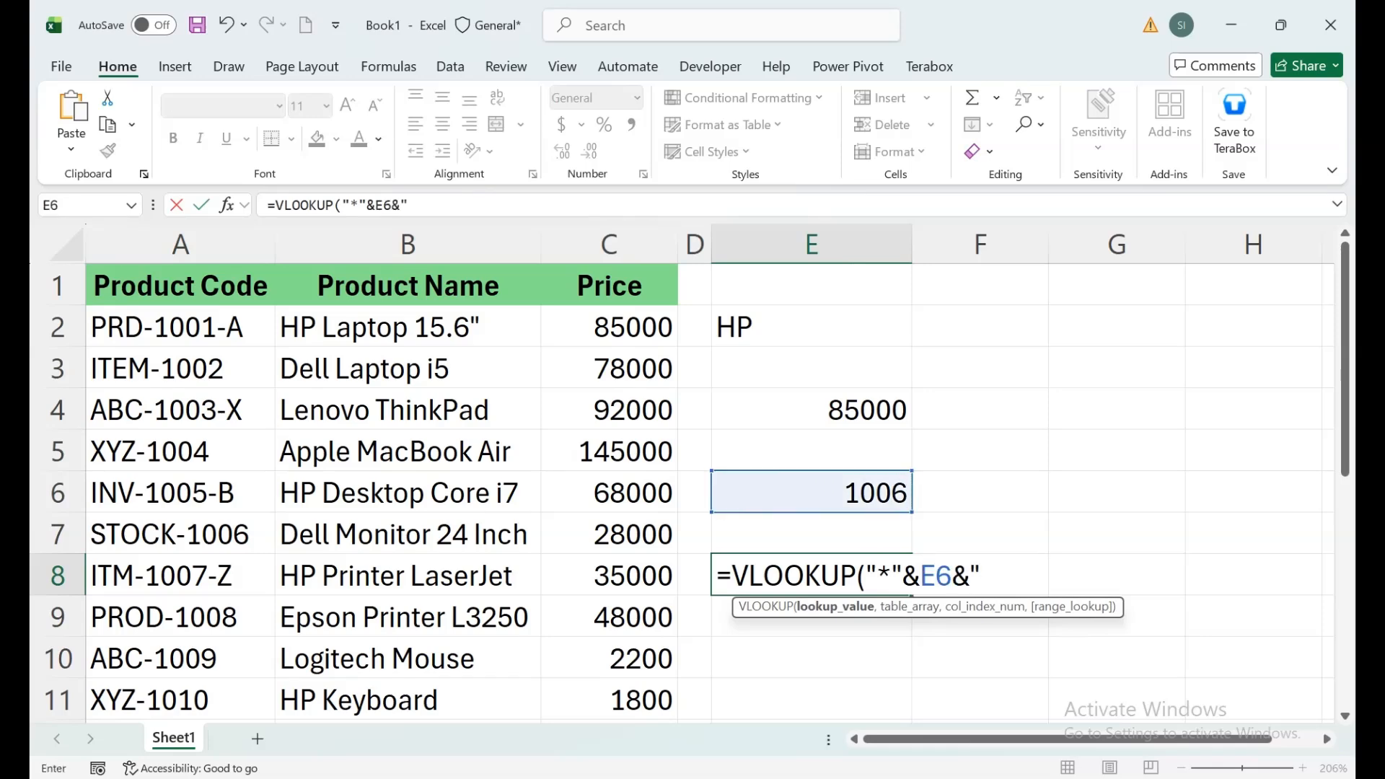
pyautogui.write('"*",')
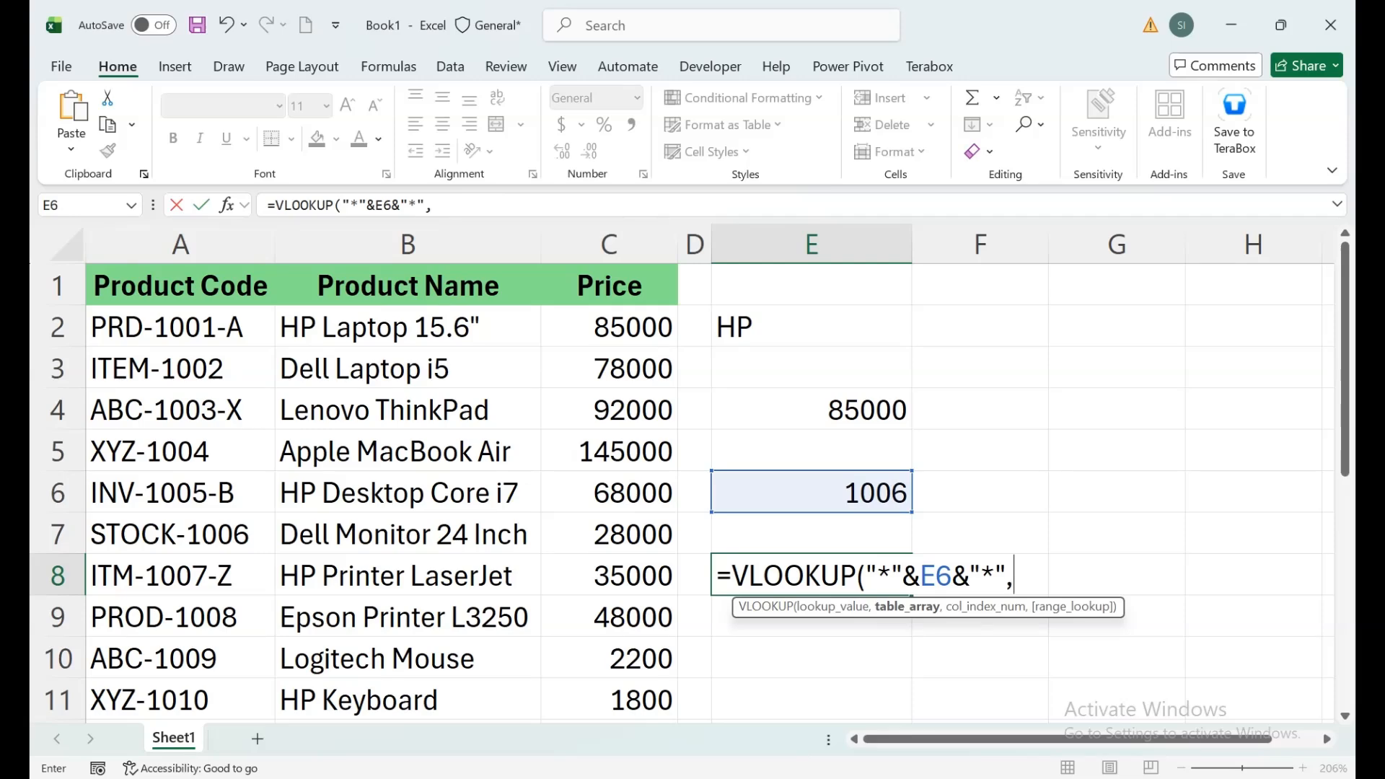
# - Complete the E8 VLOOKUP with table range A:C, column index 3 and FALSE for exact match
pyautogui.moveTo(180, 244); pyautogui.dragTo(649, 243)
pyautogui.write(',')
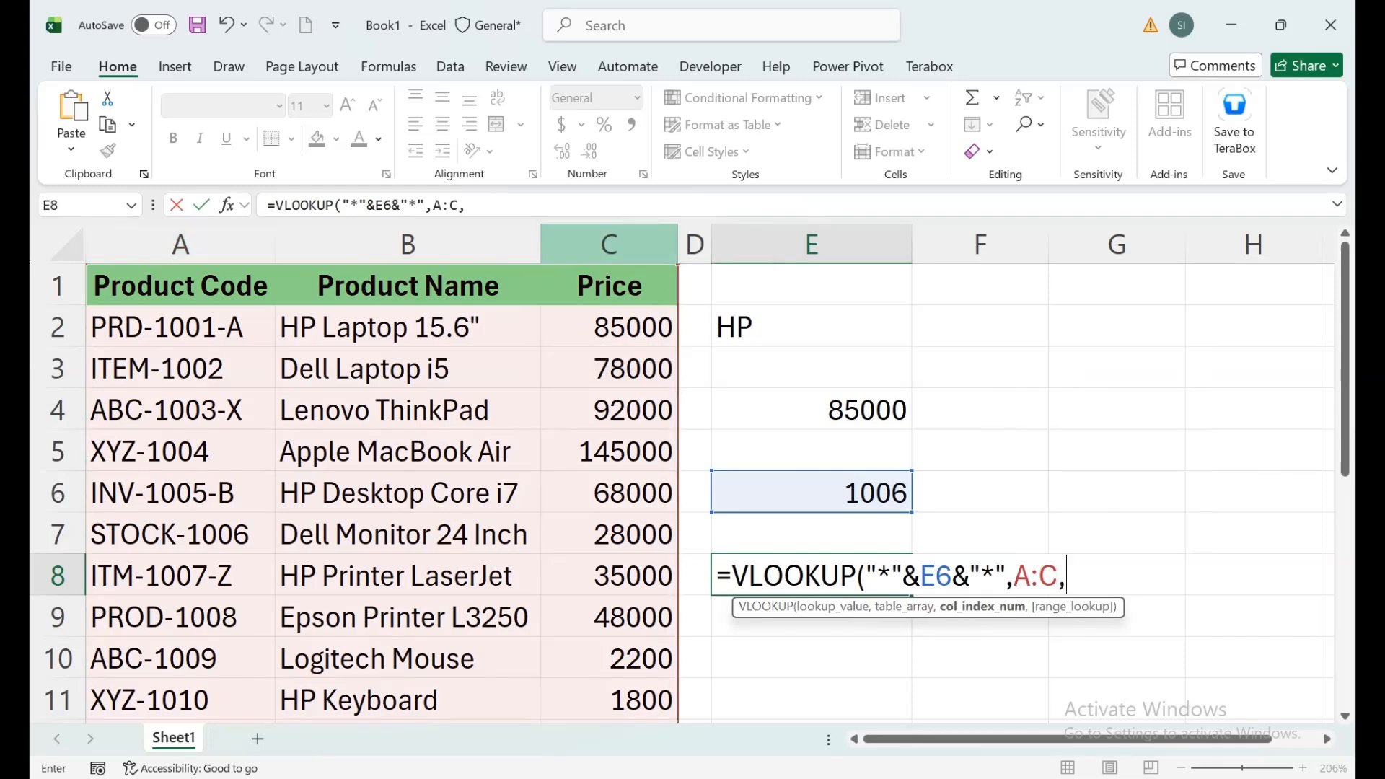
pyautogui.write('2,')
pyautogui.press('BackSpace')
pyautogui.press('BackSpace')
pyautogui.write('2')
pyautogui.press('BackSpace')
pyautogui.write('3,')
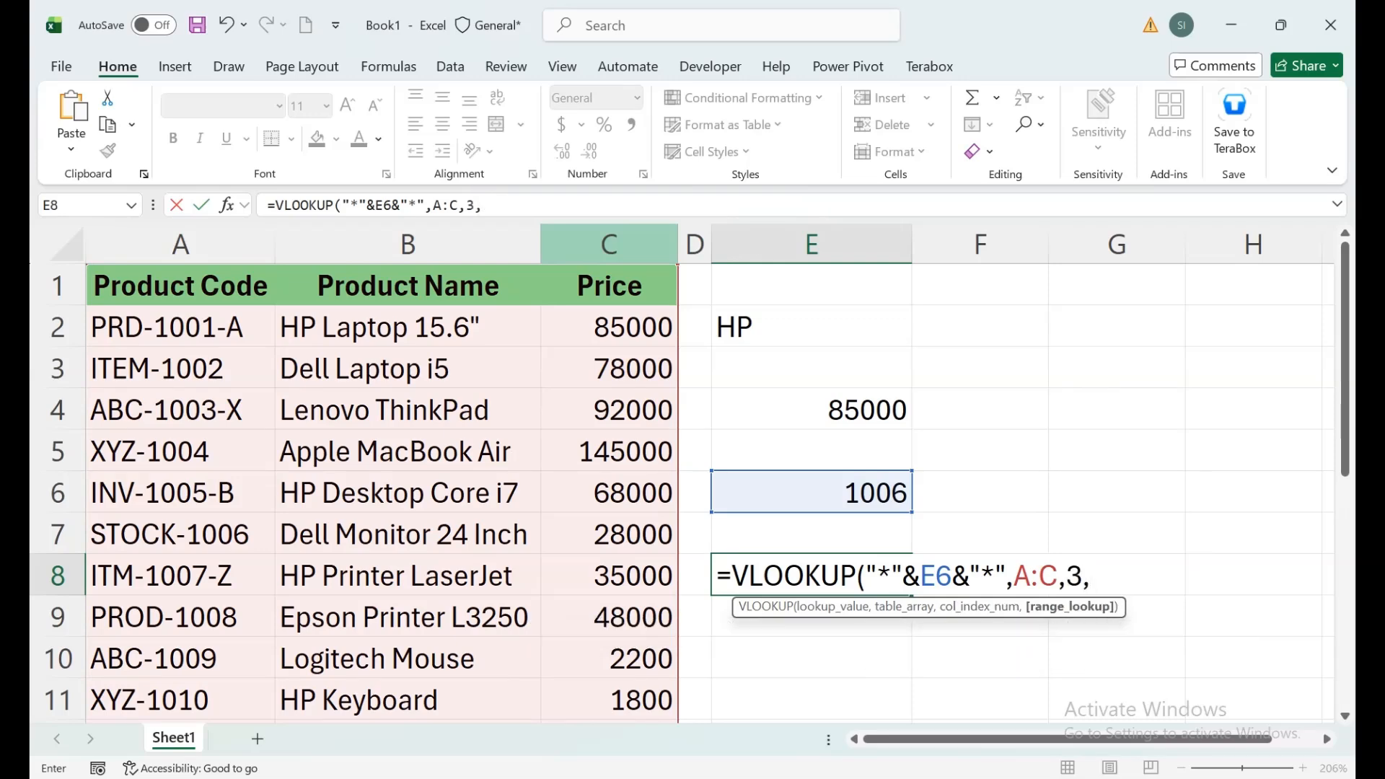
pyautogui.write('FALSE)')
pyautogui.press('Return')
pyautogui.click(811, 575)
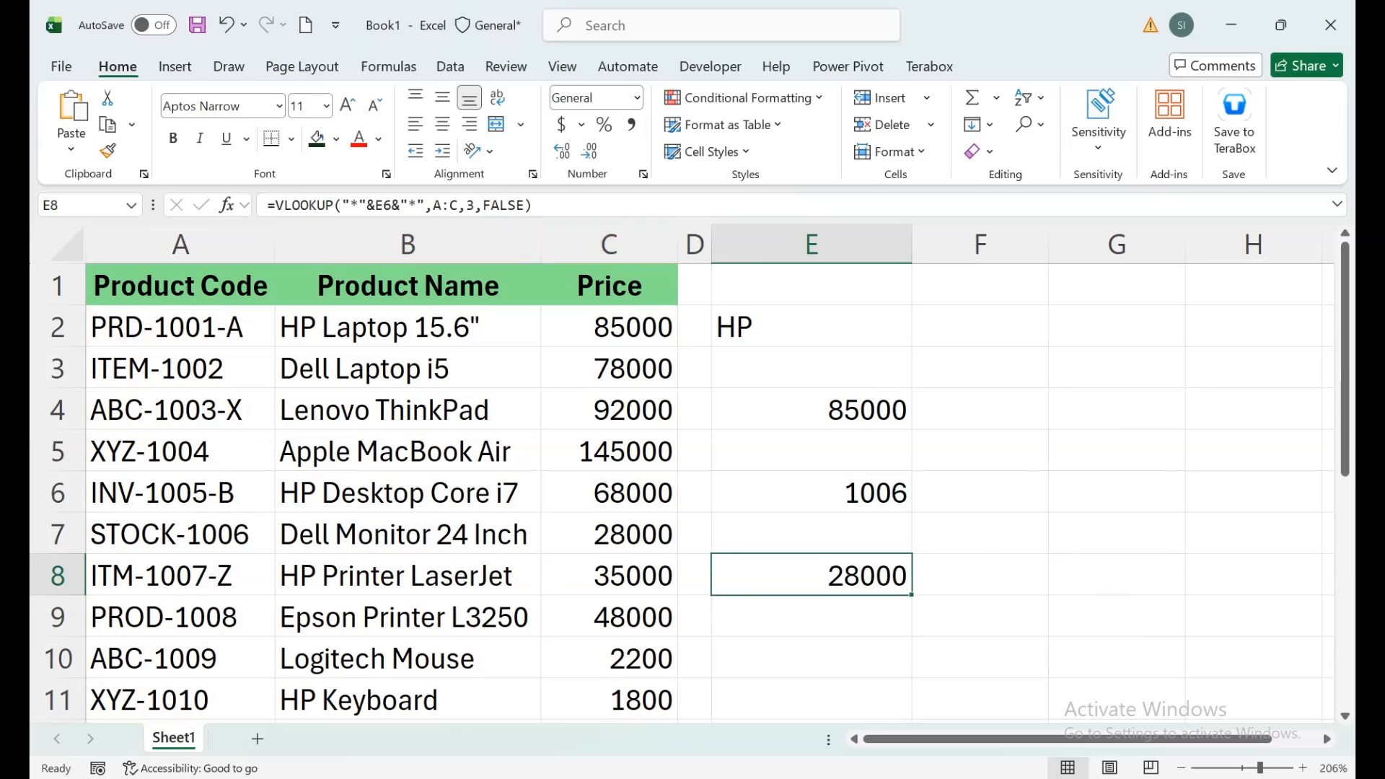
# - Copy the full VLOOKUP formula text from cell E8 and paste it into cell E7
pyautogui.doubleClick(867, 575)
pyautogui.press('Home')
pyautogui.hotkey('shift', 'End')
pyautogui.hotkey('ctrl', 'c')
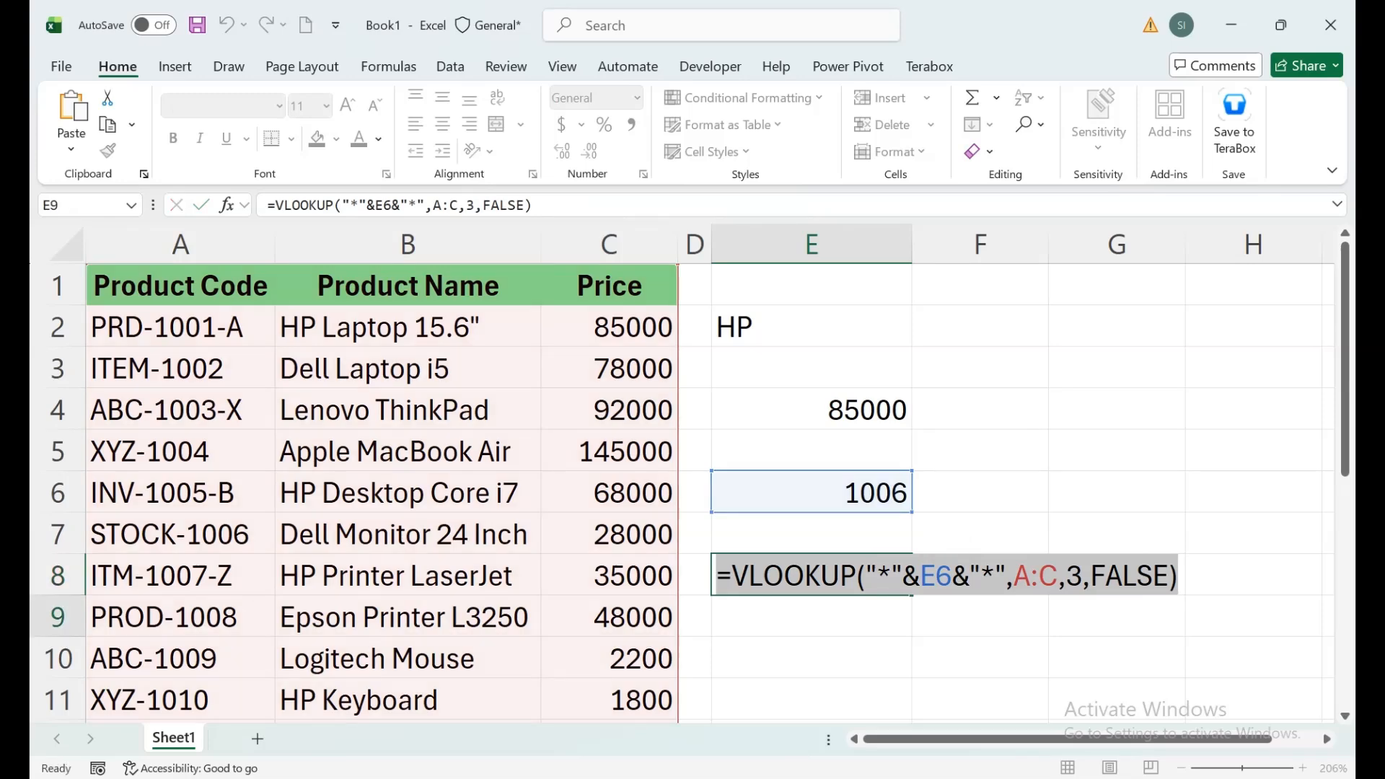
pyautogui.press('Escape')
pyautogui.press('Up')
pyautogui.hotkey('ctrl', 'v')
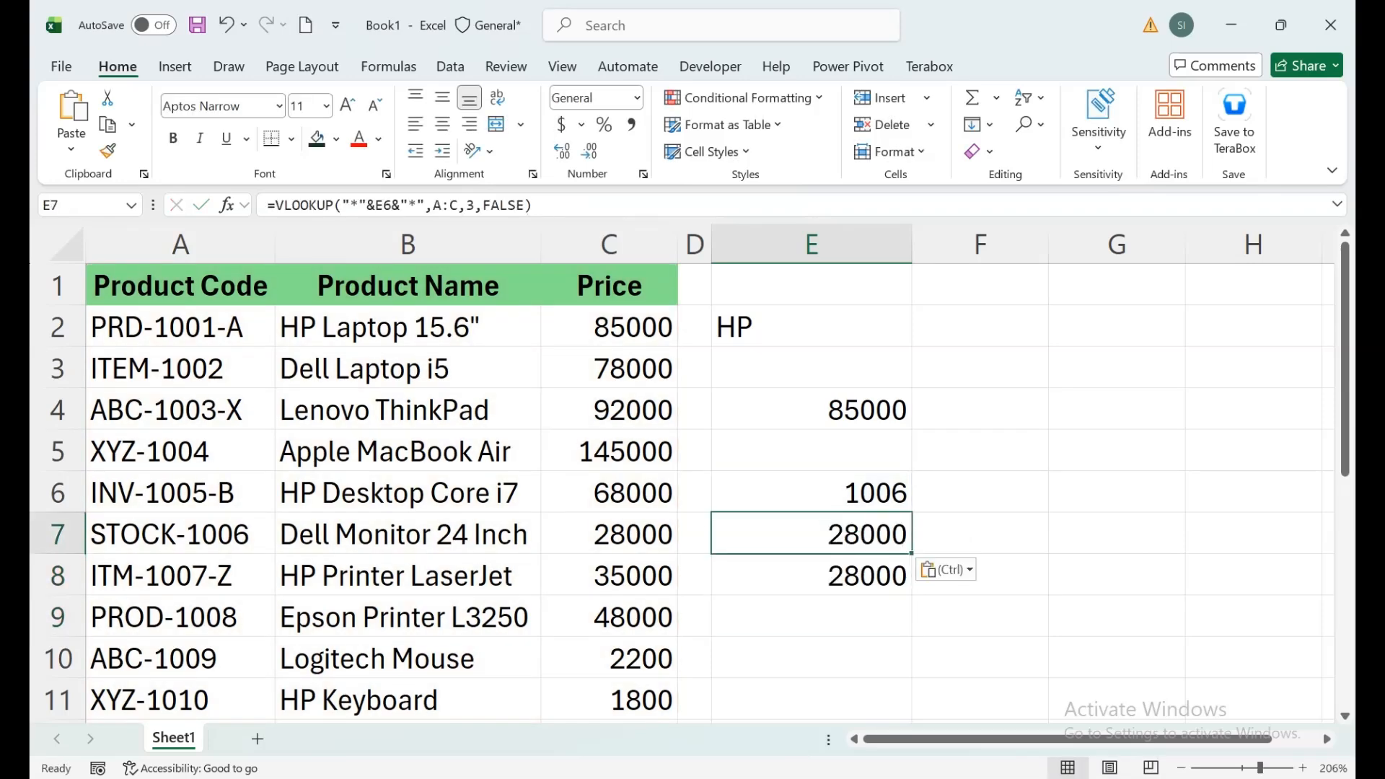
# - Change the column index number in cell E7's VLOOKUP formula to 2
pyautogui.press('F2')
pyautogui.click(1066, 533)
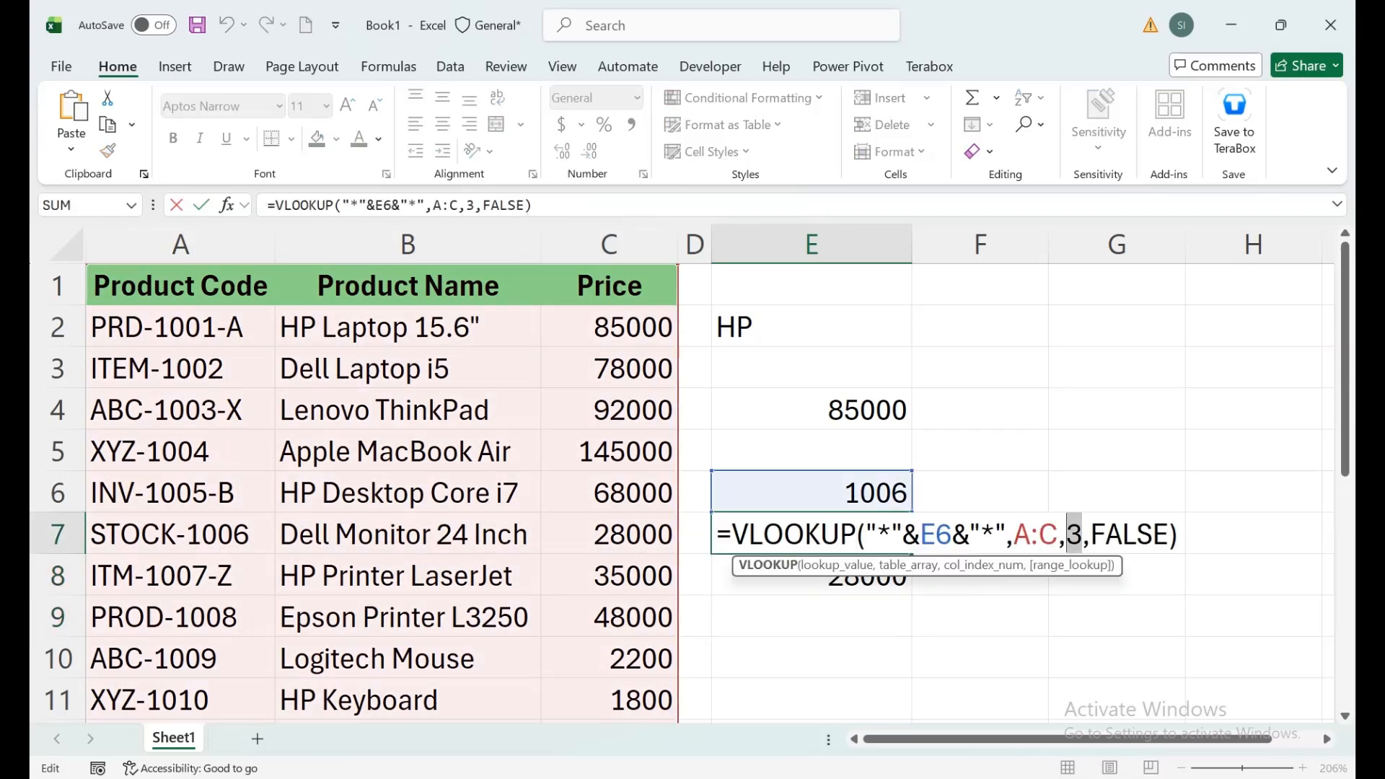
pyautogui.press('Delete')
pyautogui.write('2')
pyautogui.press('Return')
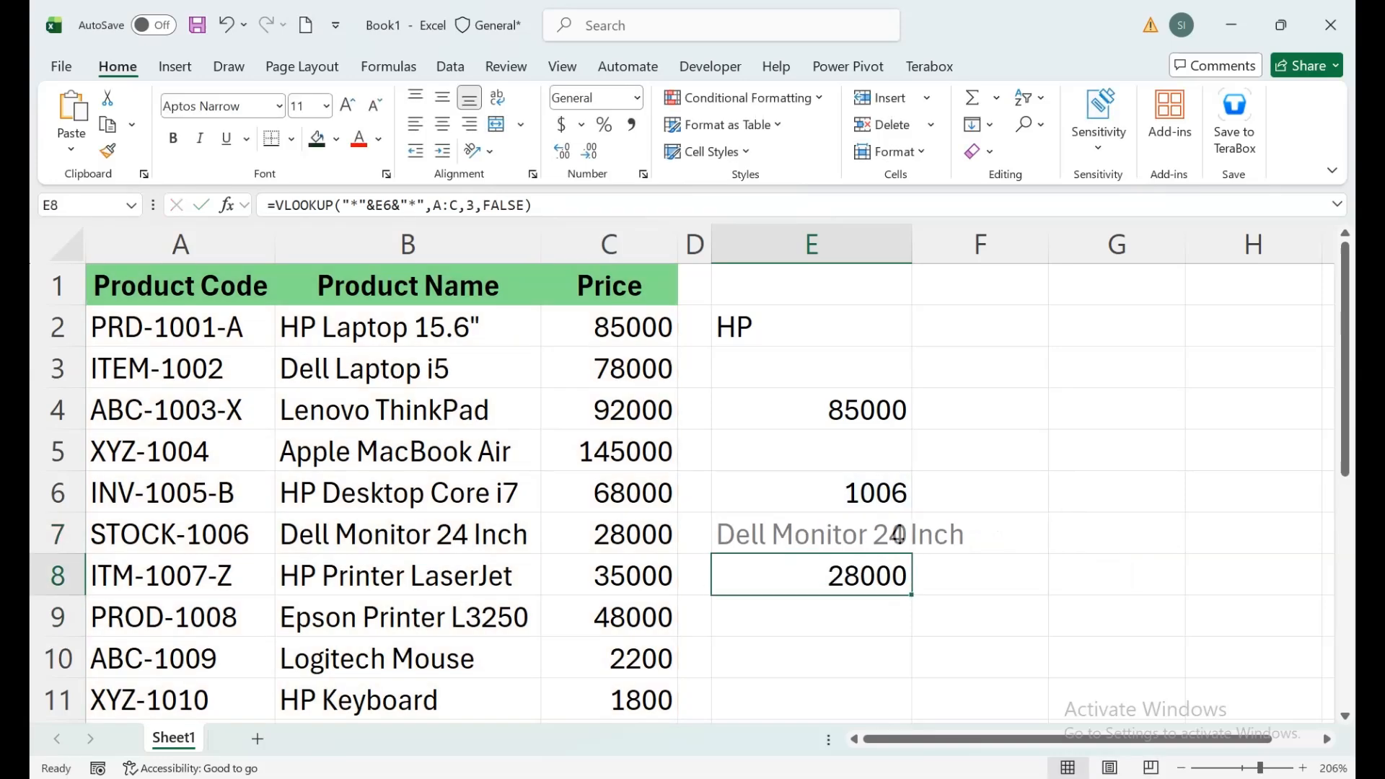
# - Widen column E to fit its contents
pyautogui.click(811, 493)
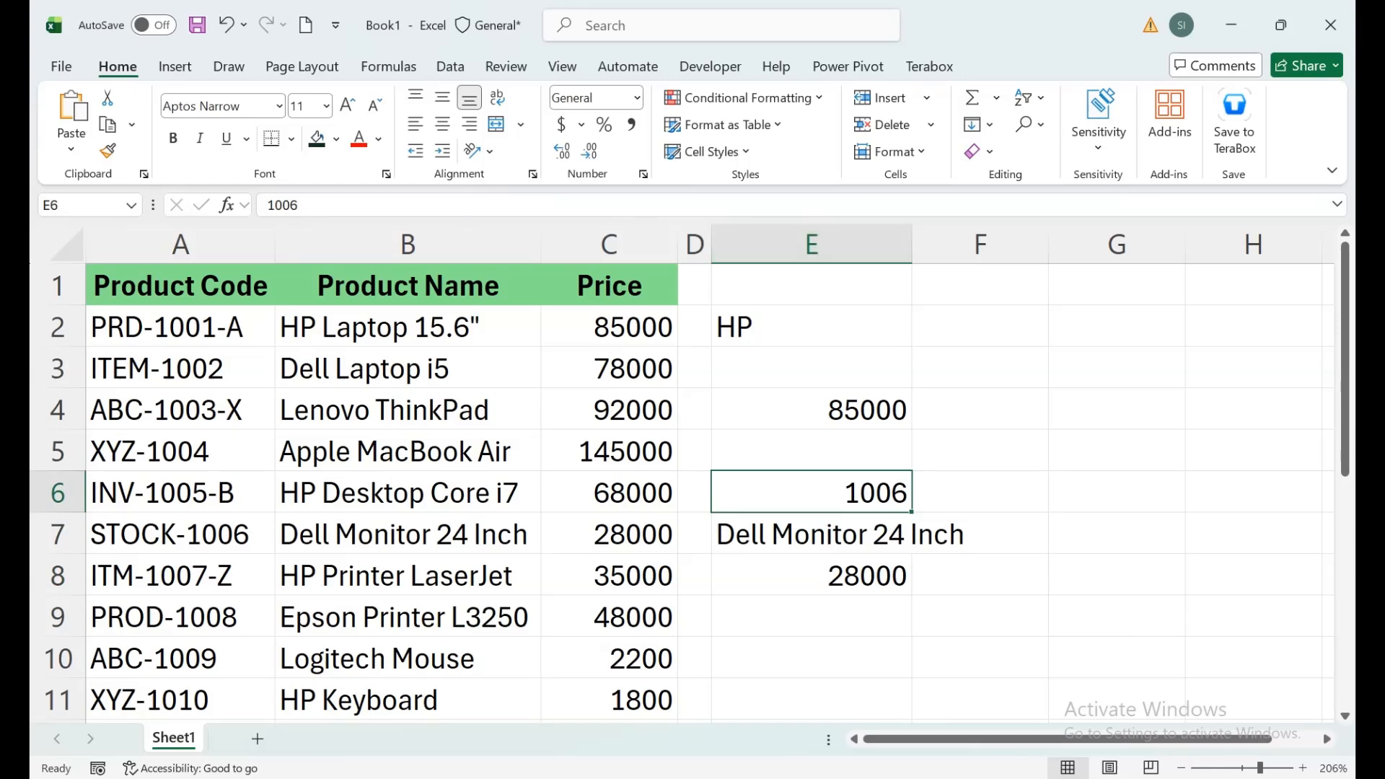
pyautogui.doubleClick(912, 244)
# - Compare the lookup results in E7 and E8 with the product code, name and price in row 7 of the table
pyautogui.click(843, 534)
pyautogui.click(408, 534)
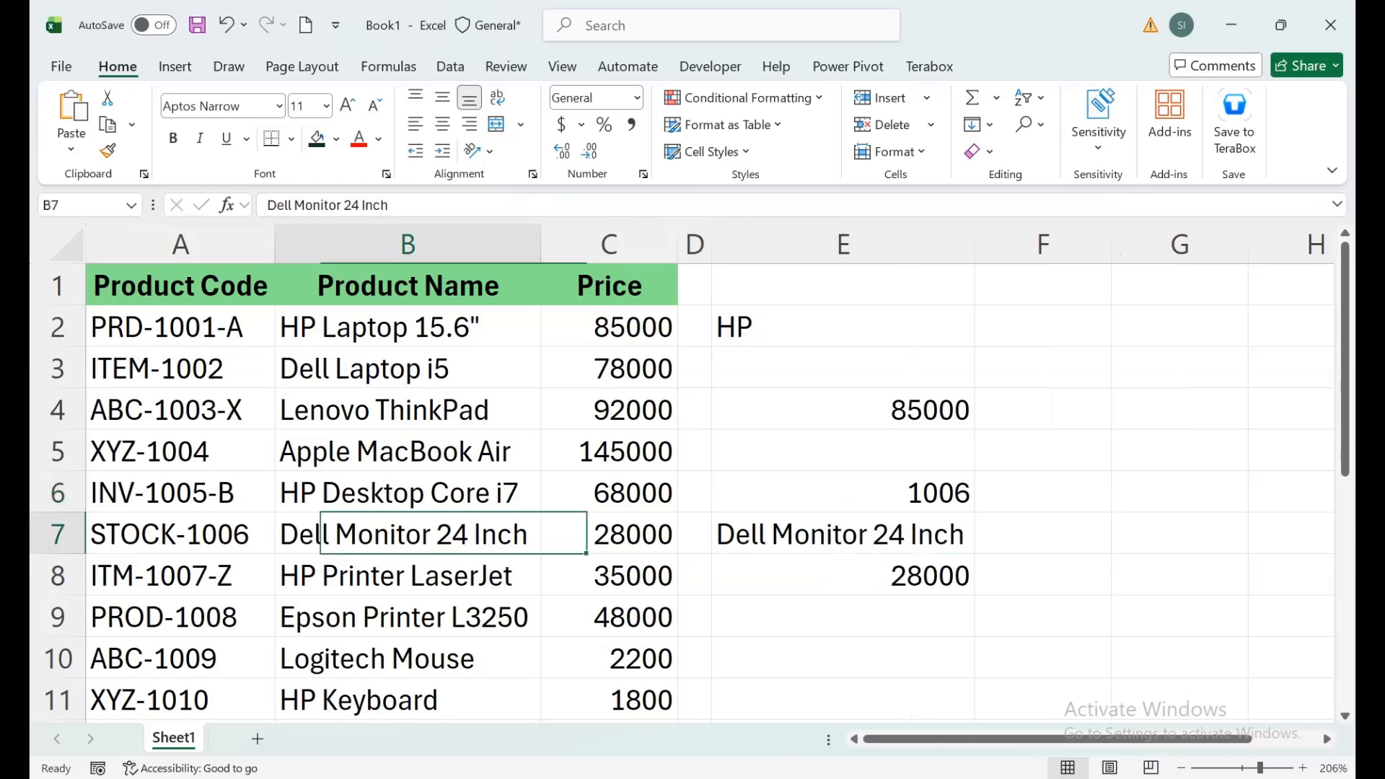
pyautogui.click(842, 492)
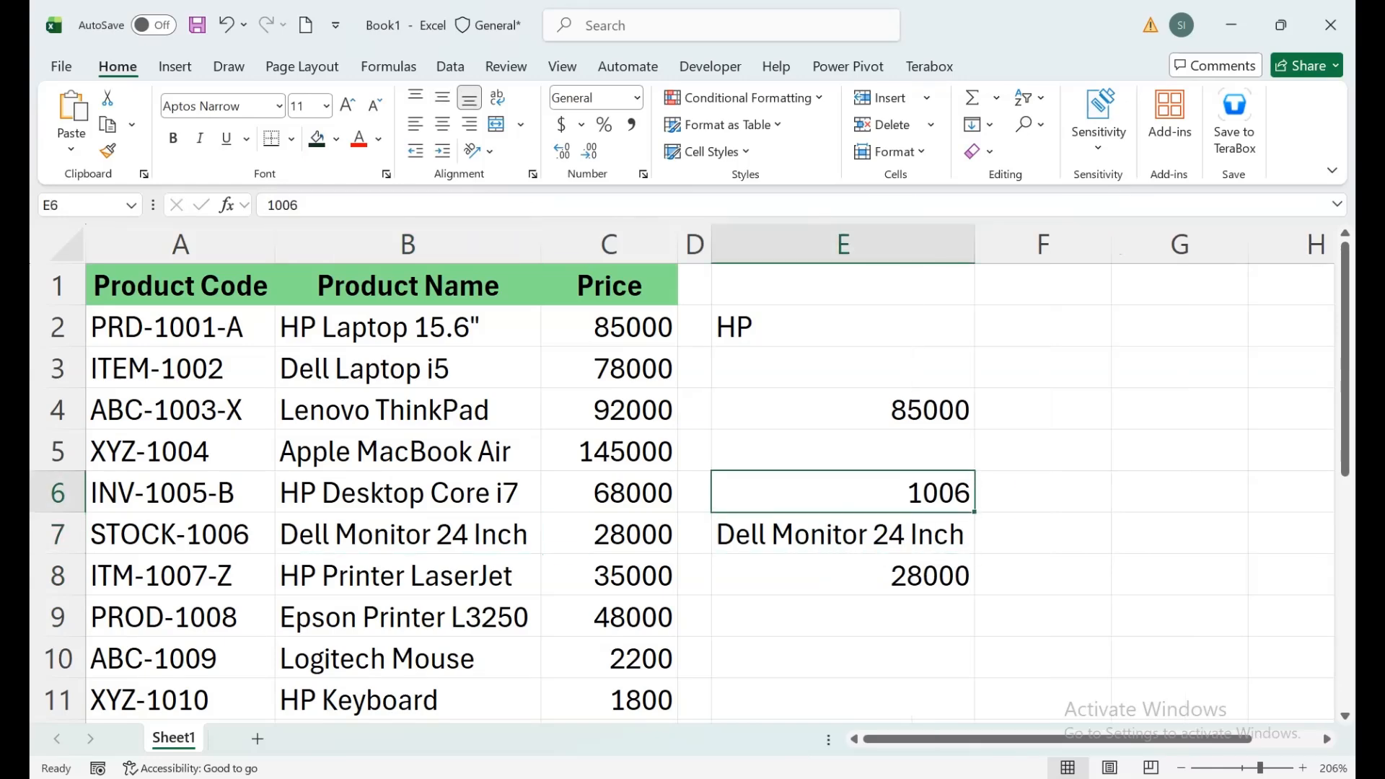
pyautogui.click(181, 534)
pyautogui.click(842, 534)
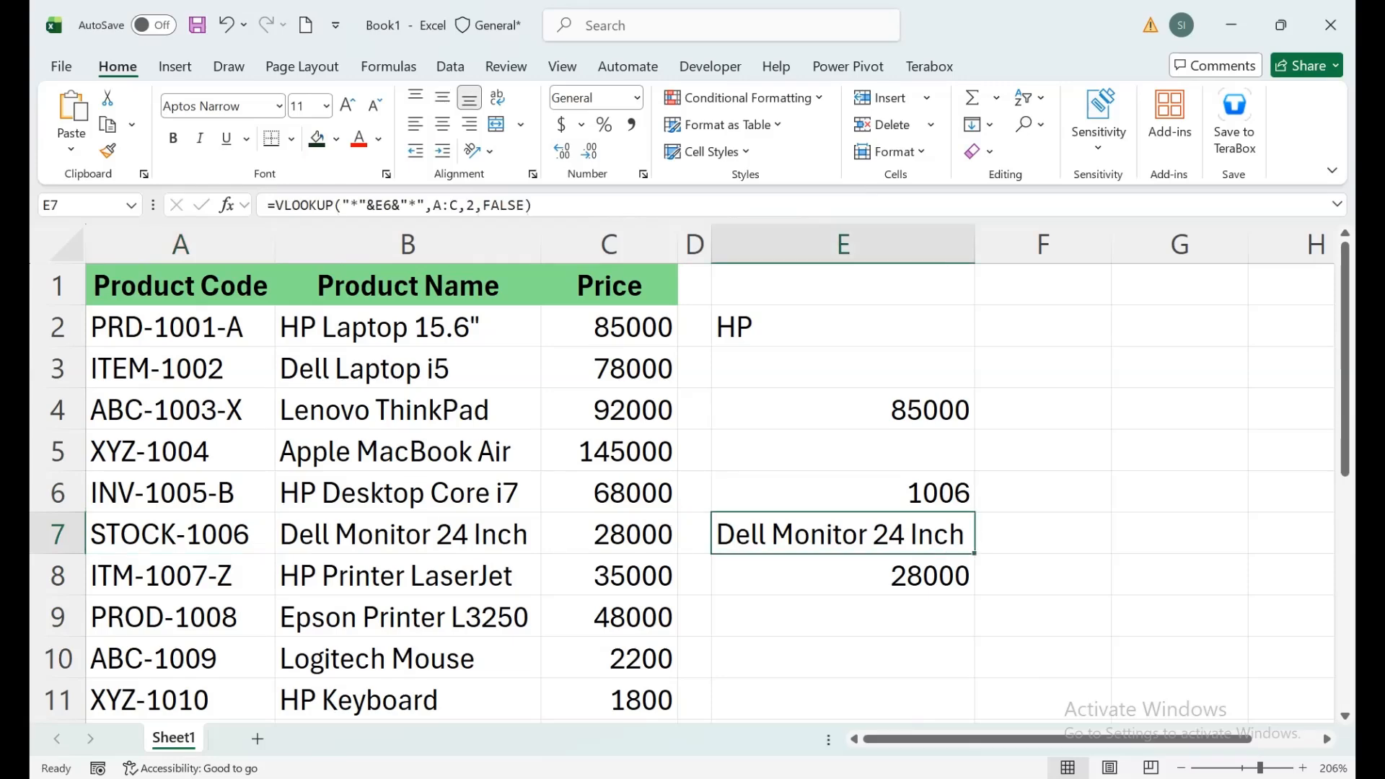
pyautogui.click(610, 534)
pyautogui.keyDown('shift'); pyautogui.click(407, 533); pyautogui.keyUp('shift')
pyautogui.click(843, 576)
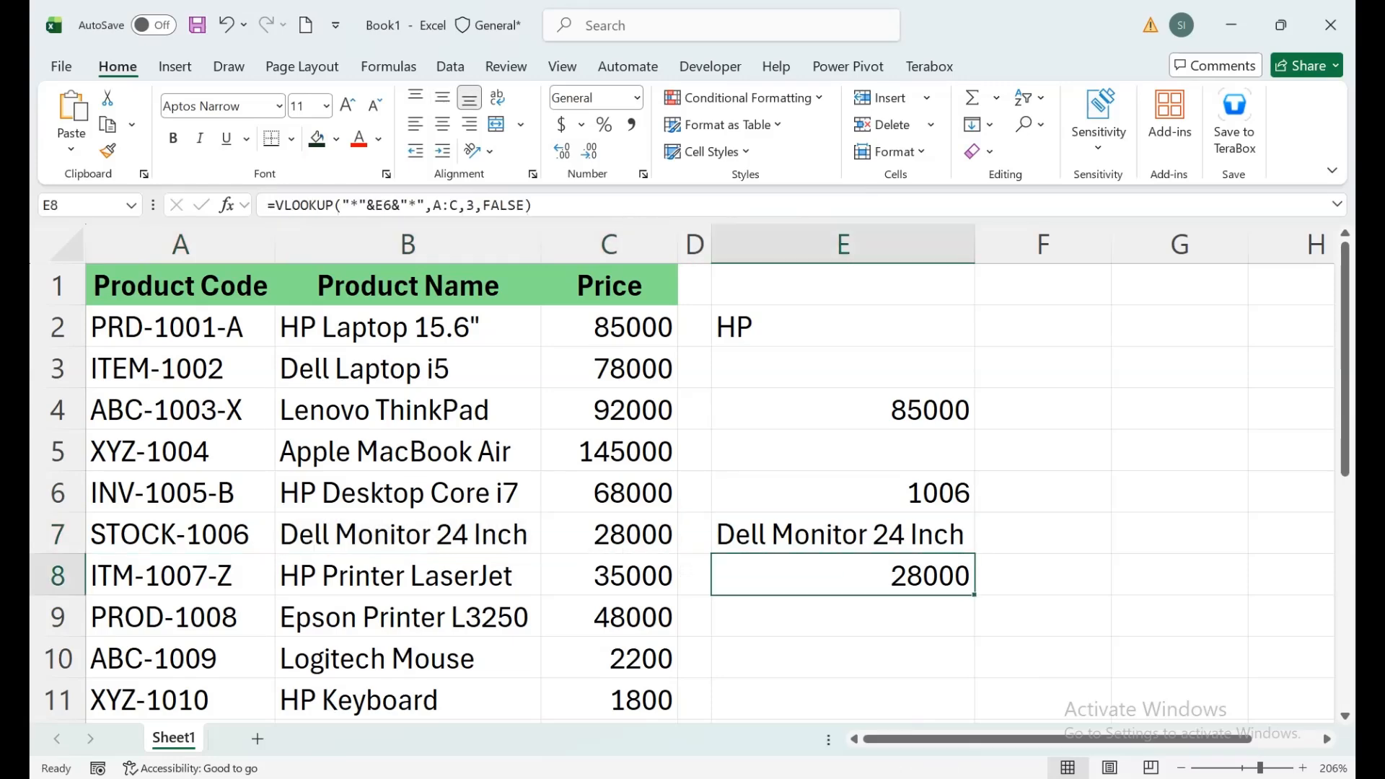
# - Move the VLOOKUP formula from cell E4 up to cell E3
pyautogui.click(843, 409)
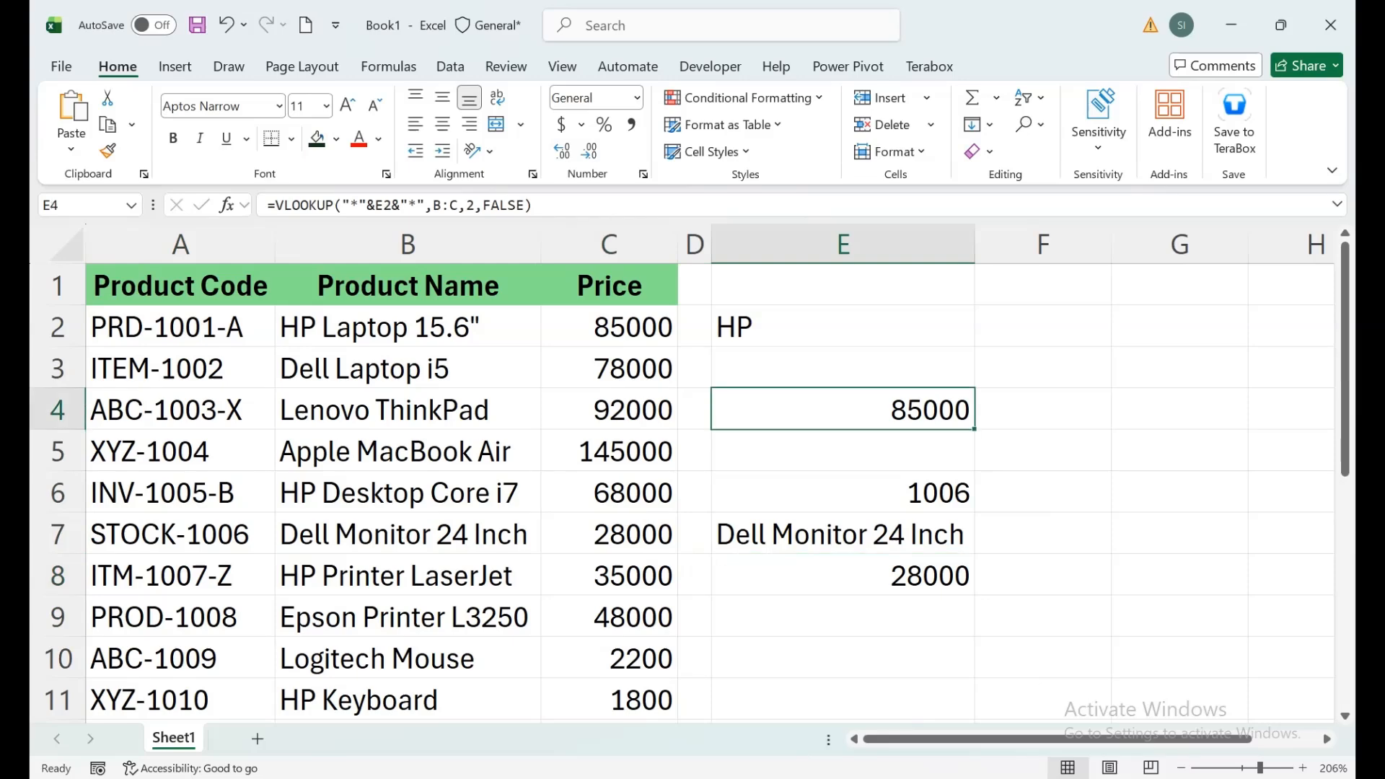
pyautogui.moveTo(843, 390); pyautogui.dragTo(843, 348)
pyautogui.click(842, 534)
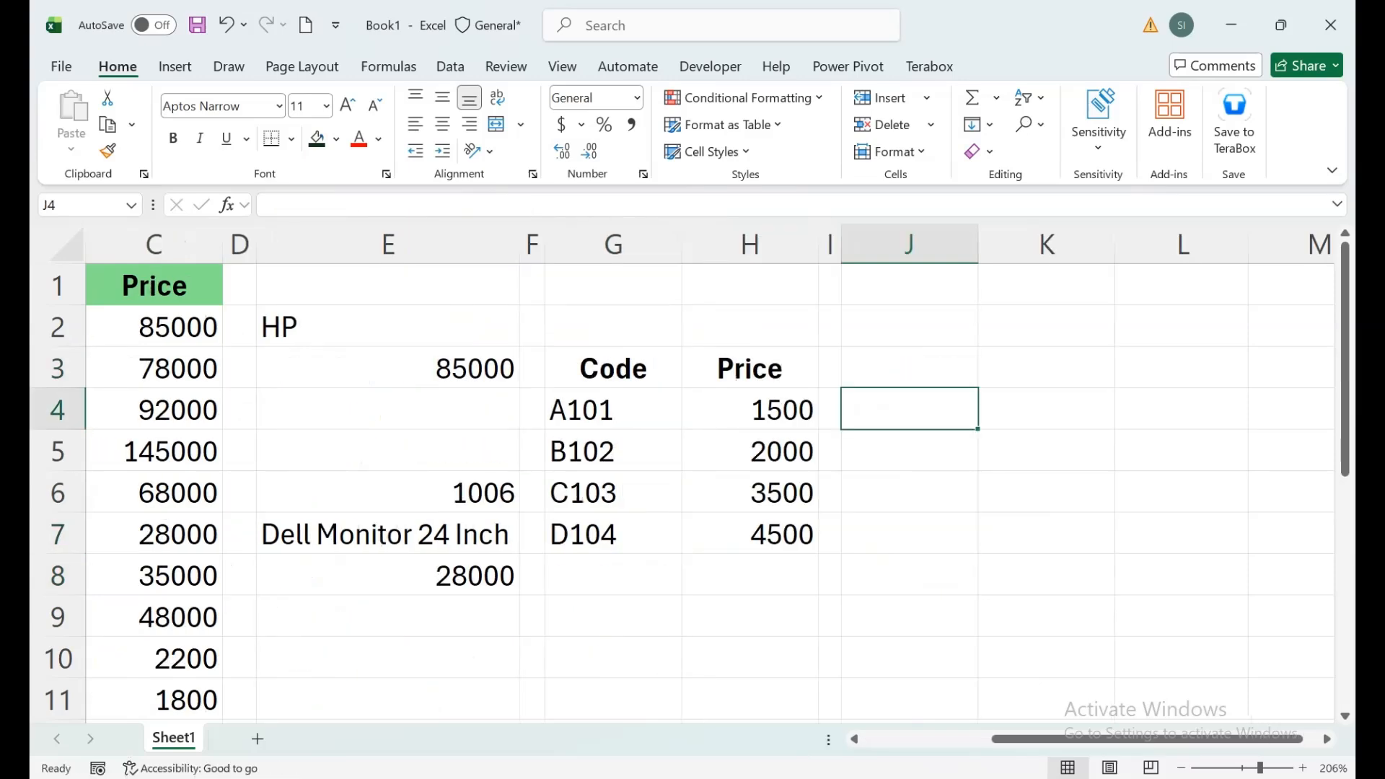
# - Enter ? in cell J2 and the partial code 101 in cell J3
pyautogui.click(910, 326)
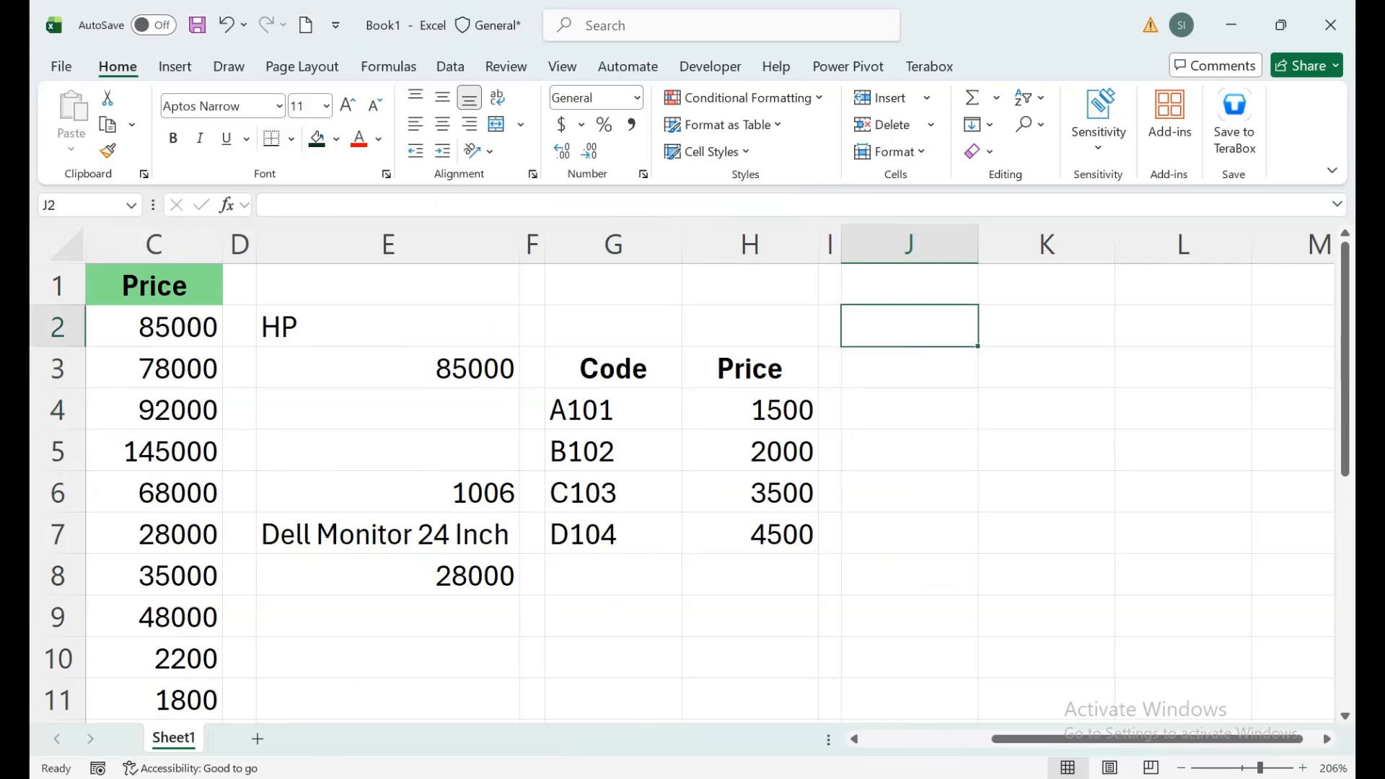
pyautogui.write('?')
pyautogui.press('Return')
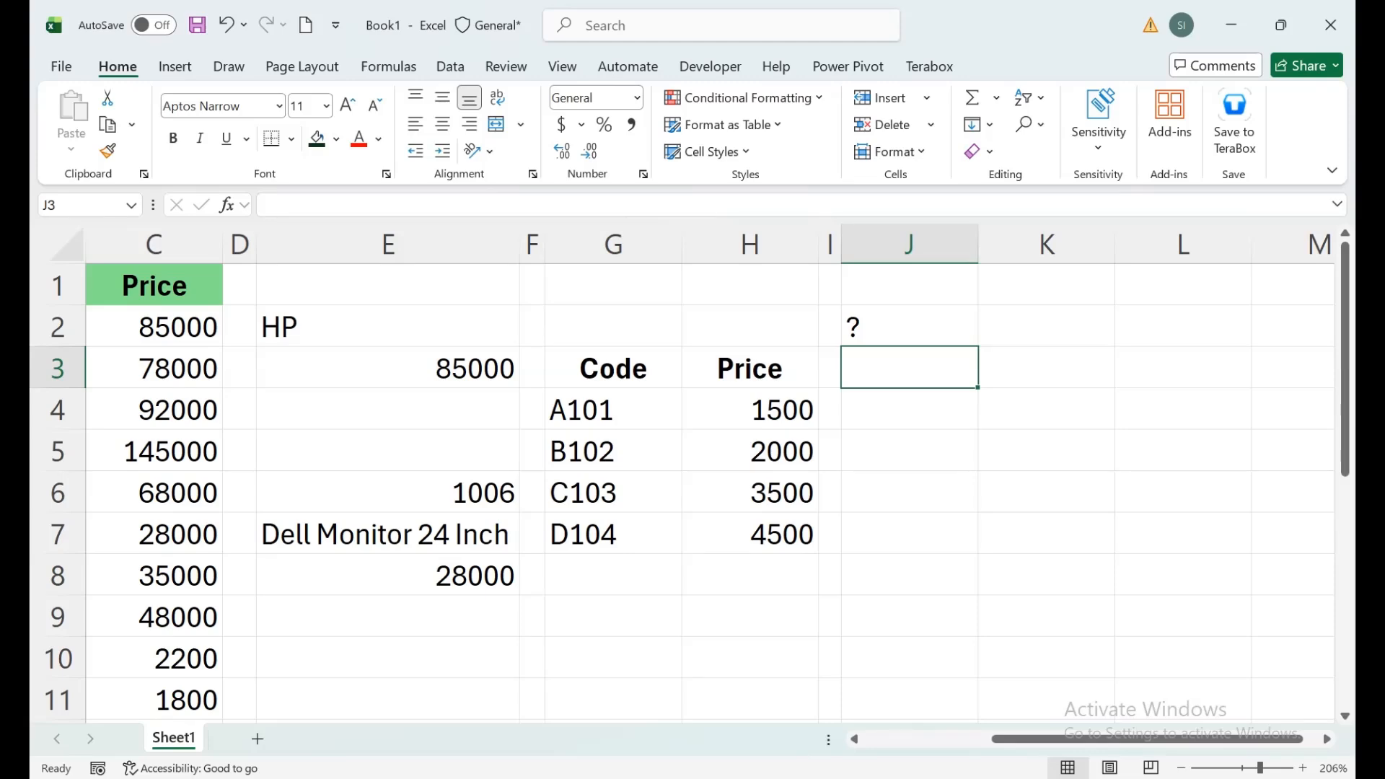
pyautogui.write('101')
pyautogui.press('Return')
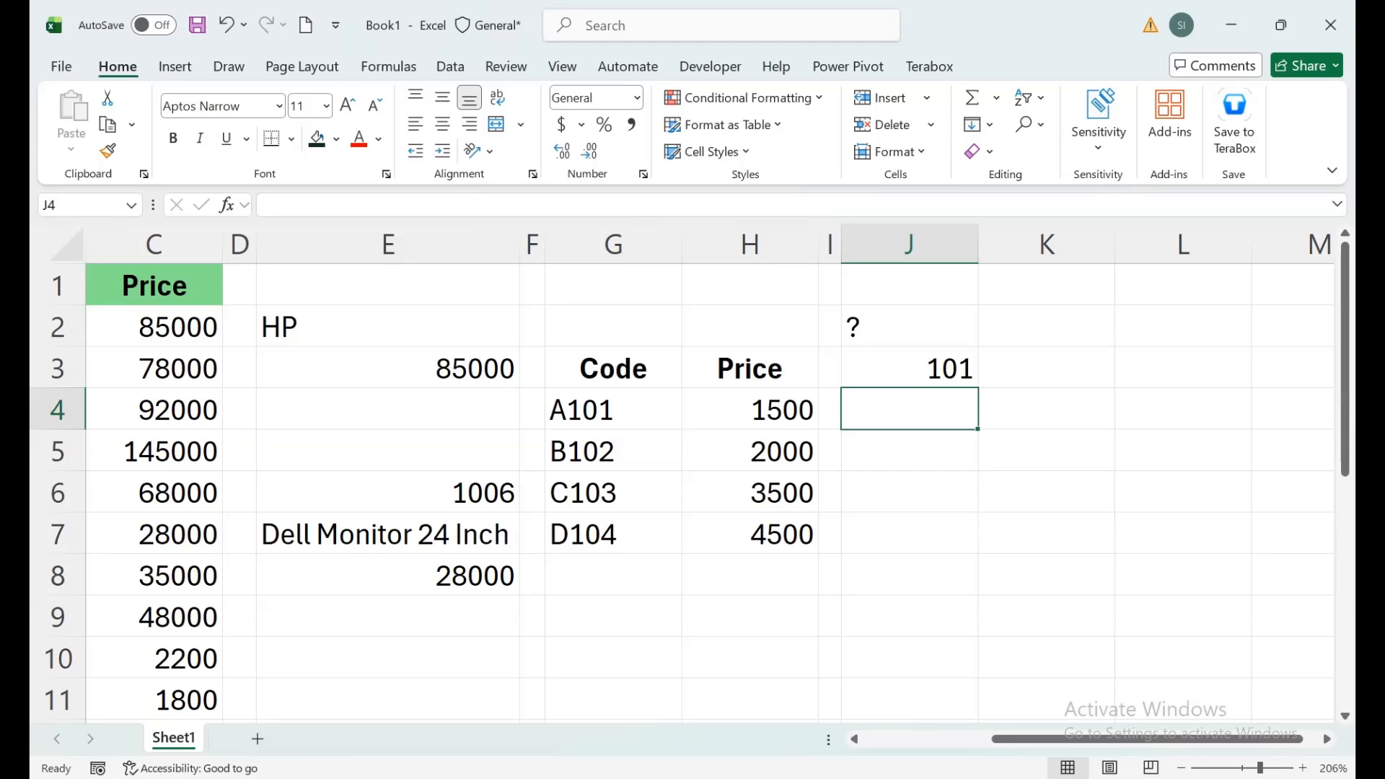
# - Start a VLOOKUP formula in cell J4 with lookup value "?"&J3 and table range G:H
pyautogui.write('=vlo')
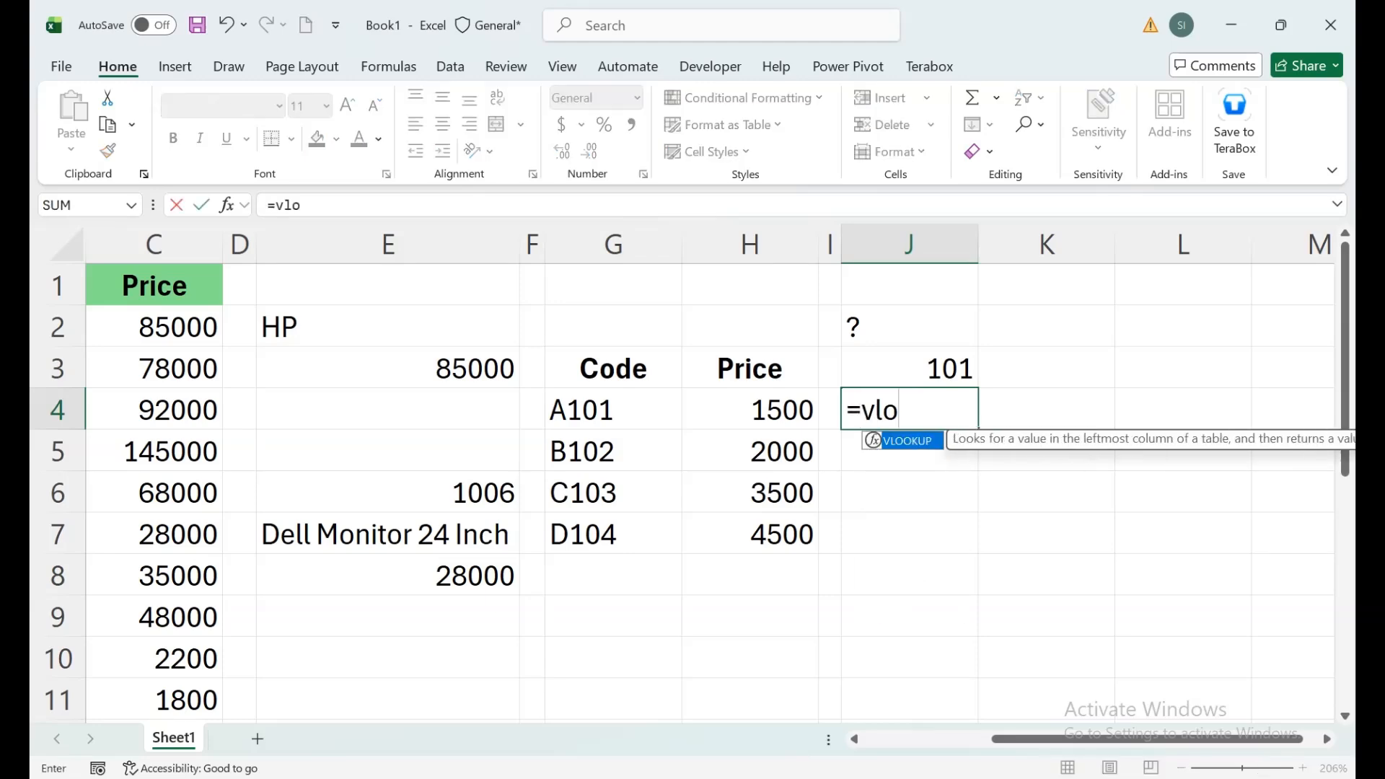
pyautogui.press('Tab')
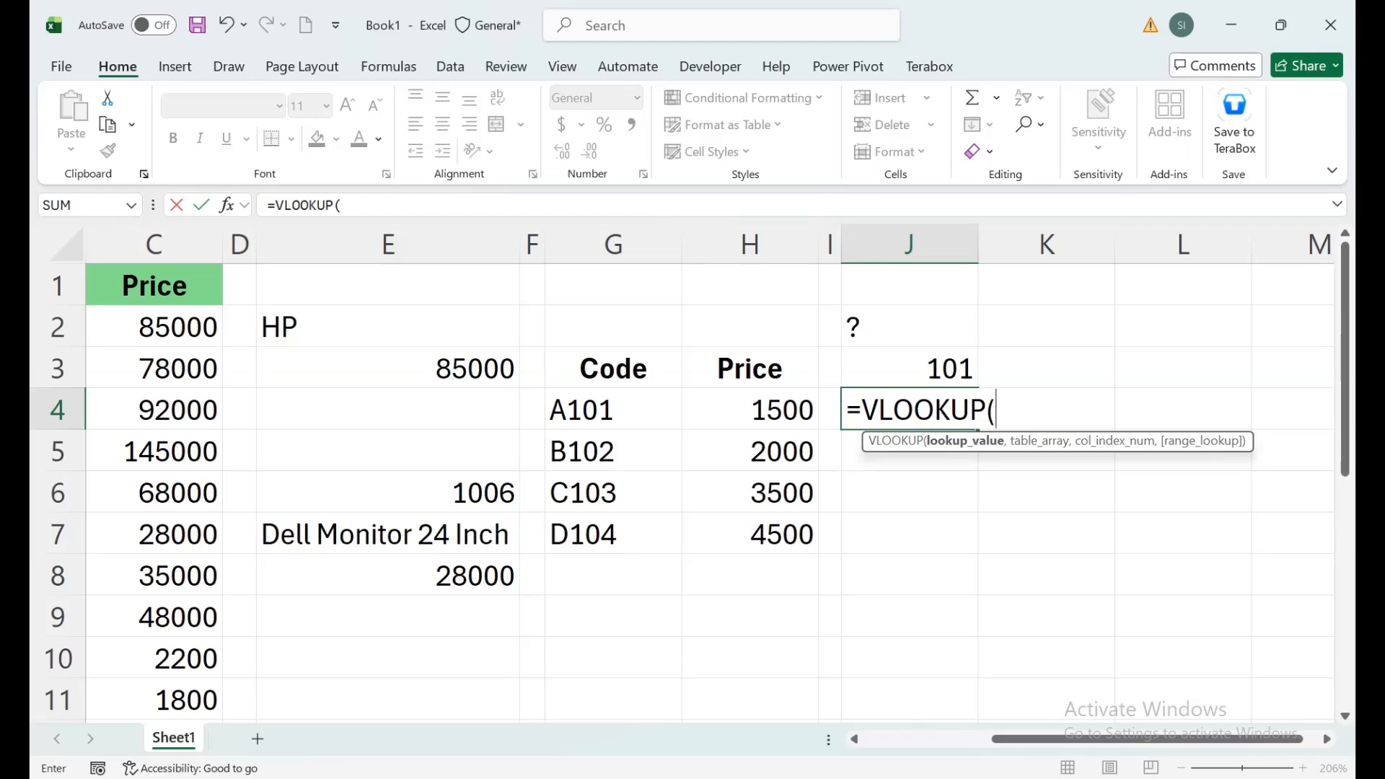
pyautogui.write('"?"&')
pyautogui.press('Up')
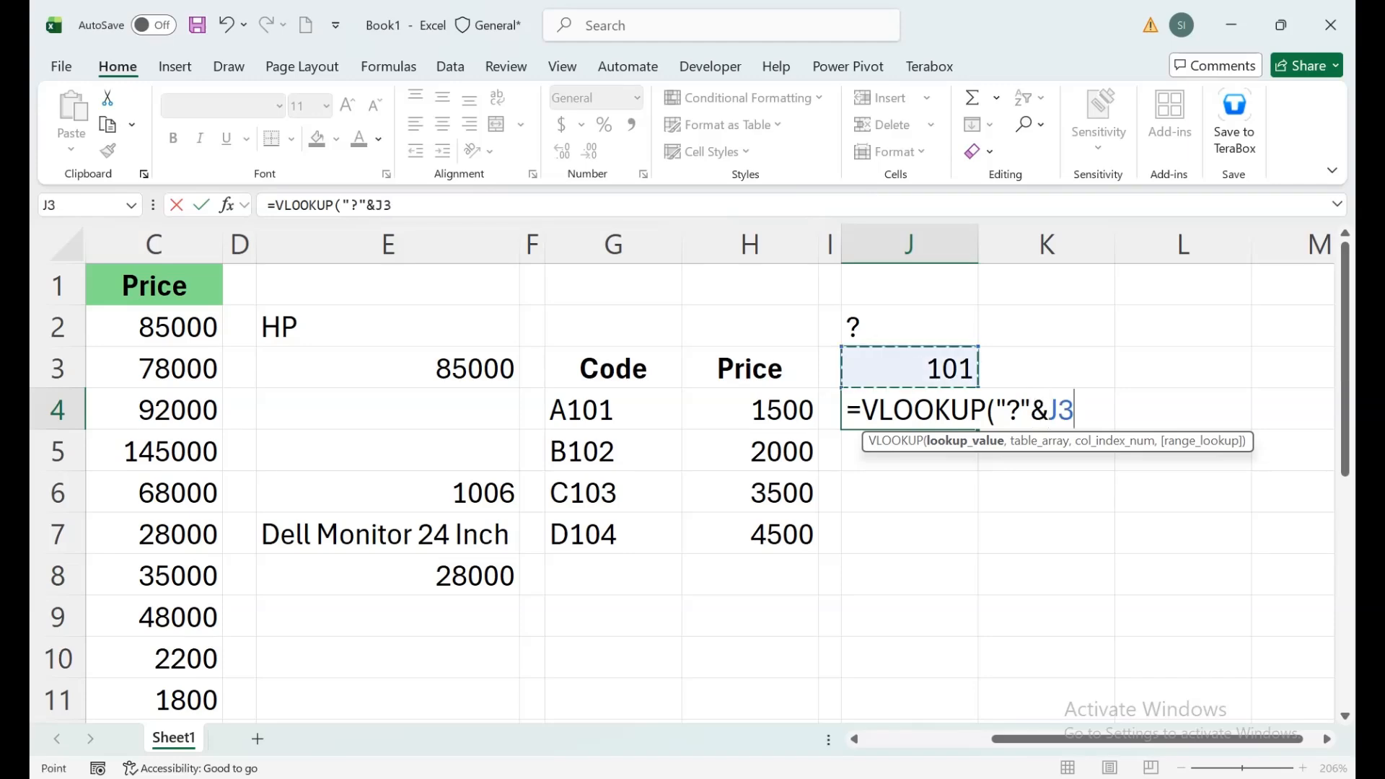
pyautogui.write(',')
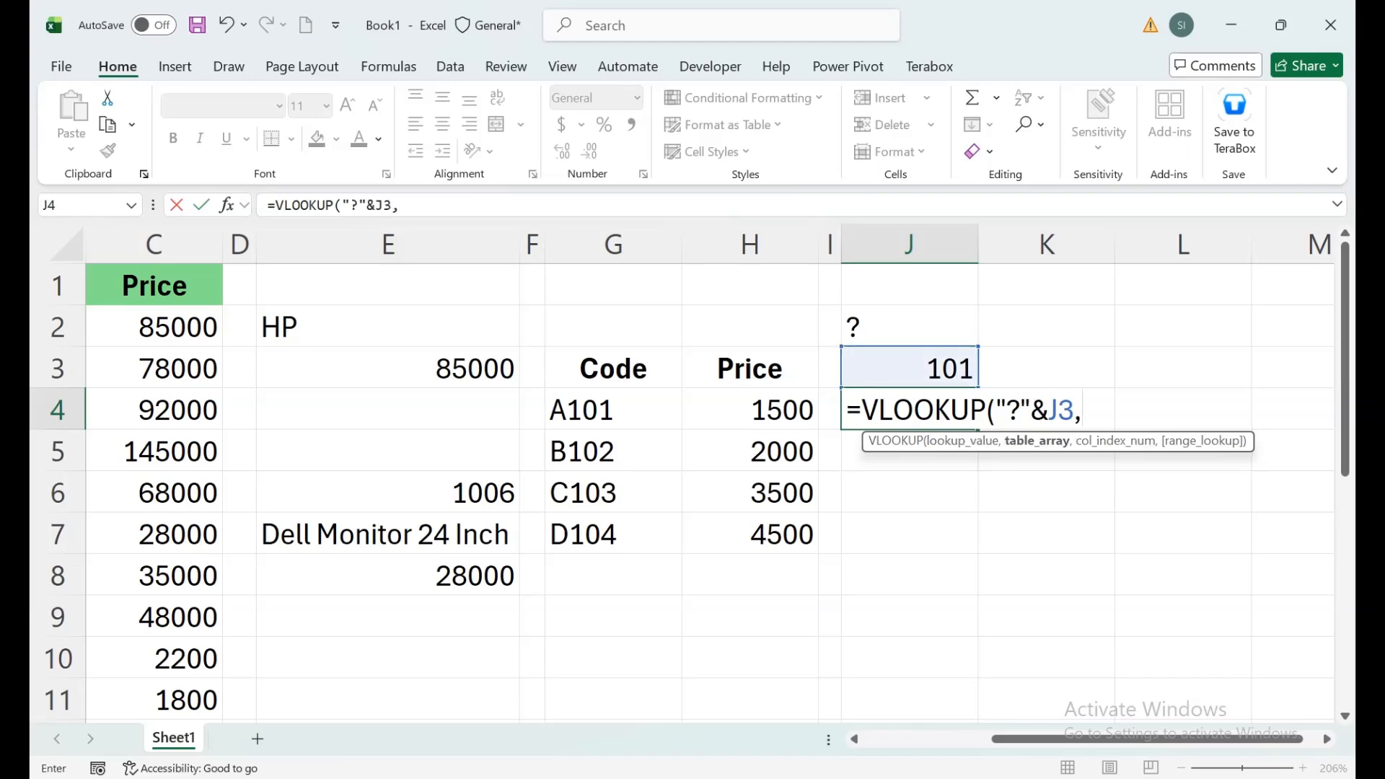
pyautogui.moveTo(613, 244); pyautogui.dragTo(750, 243)
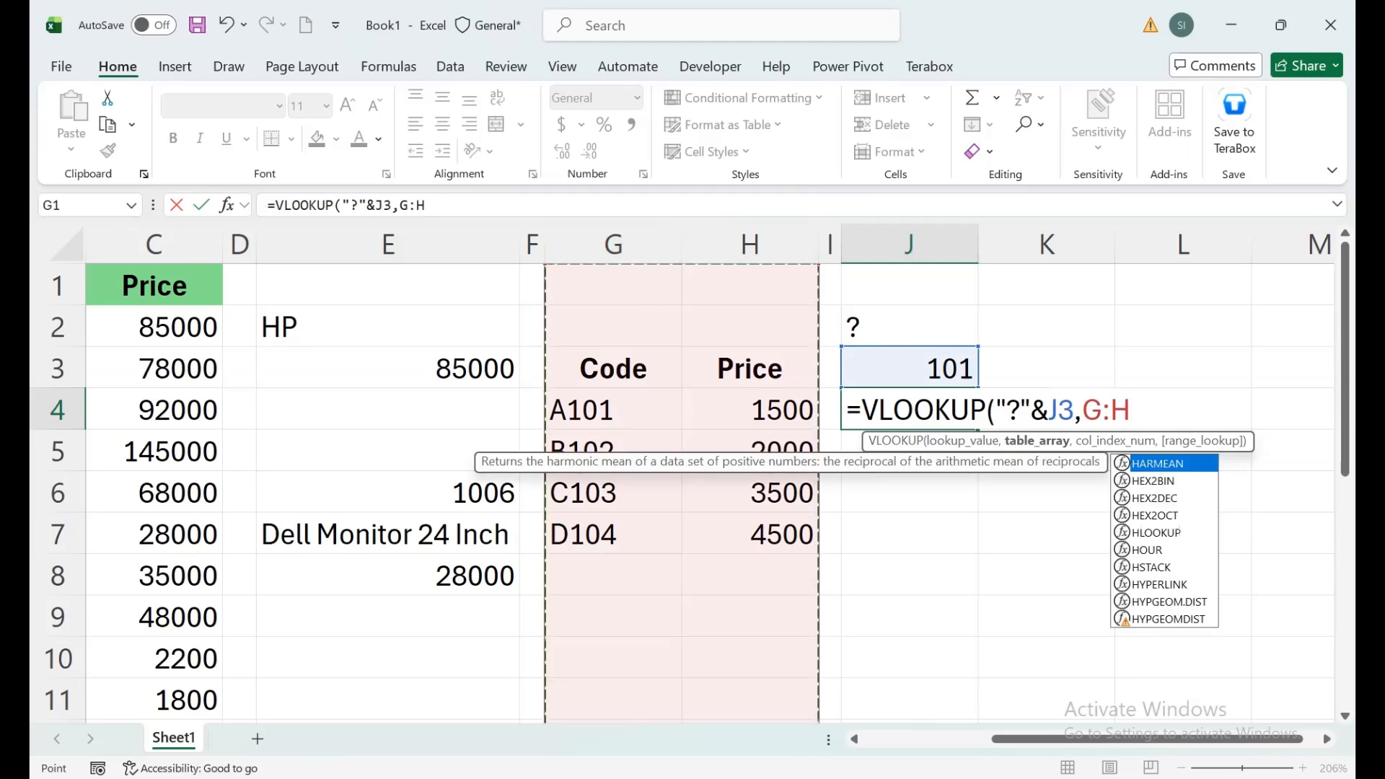
# - Complete the J4 VLOOKUP with column index 2 and FALSE for exact match
pyautogui.write(',')
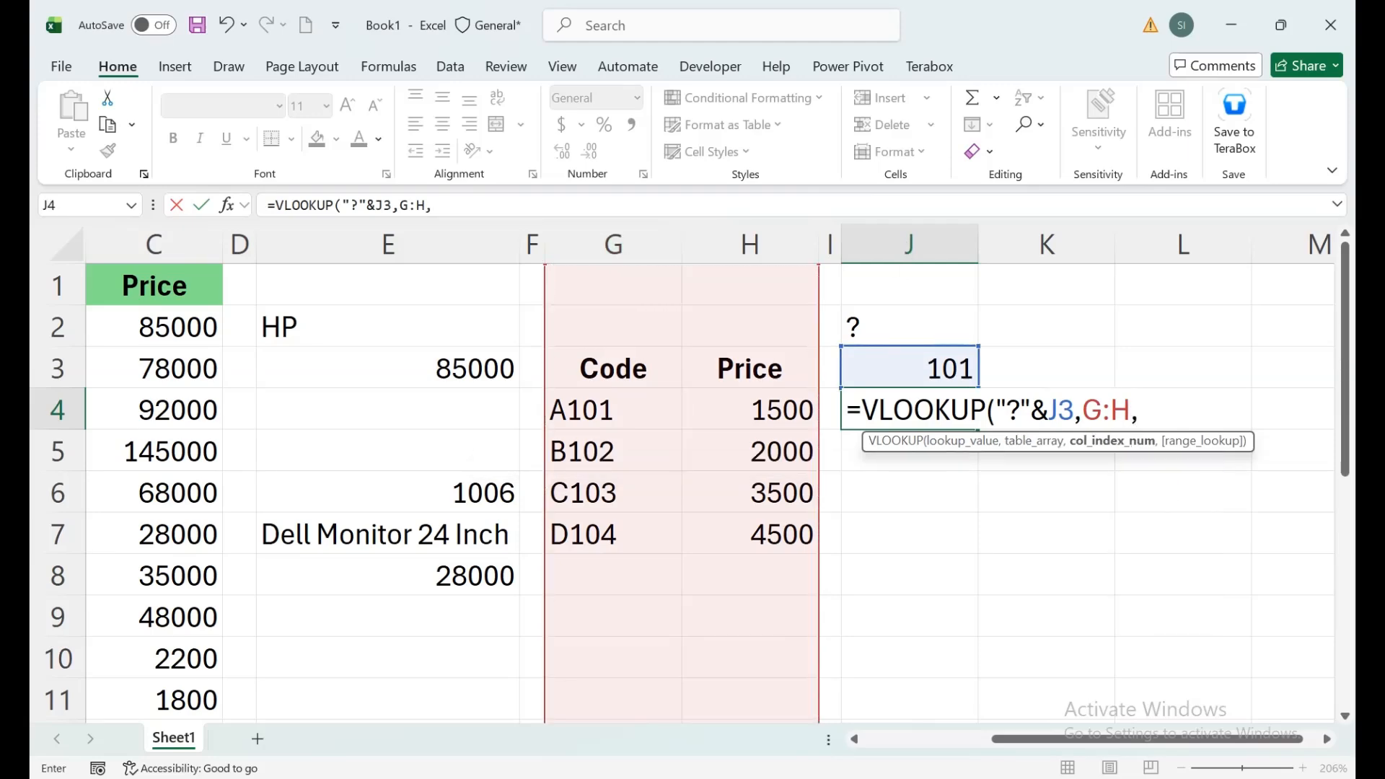
pyautogui.write('1')
pyautogui.press('BackSpace')
pyautogui.write('2,')
pyautogui.press('Down')
pyautogui.press('Tab')
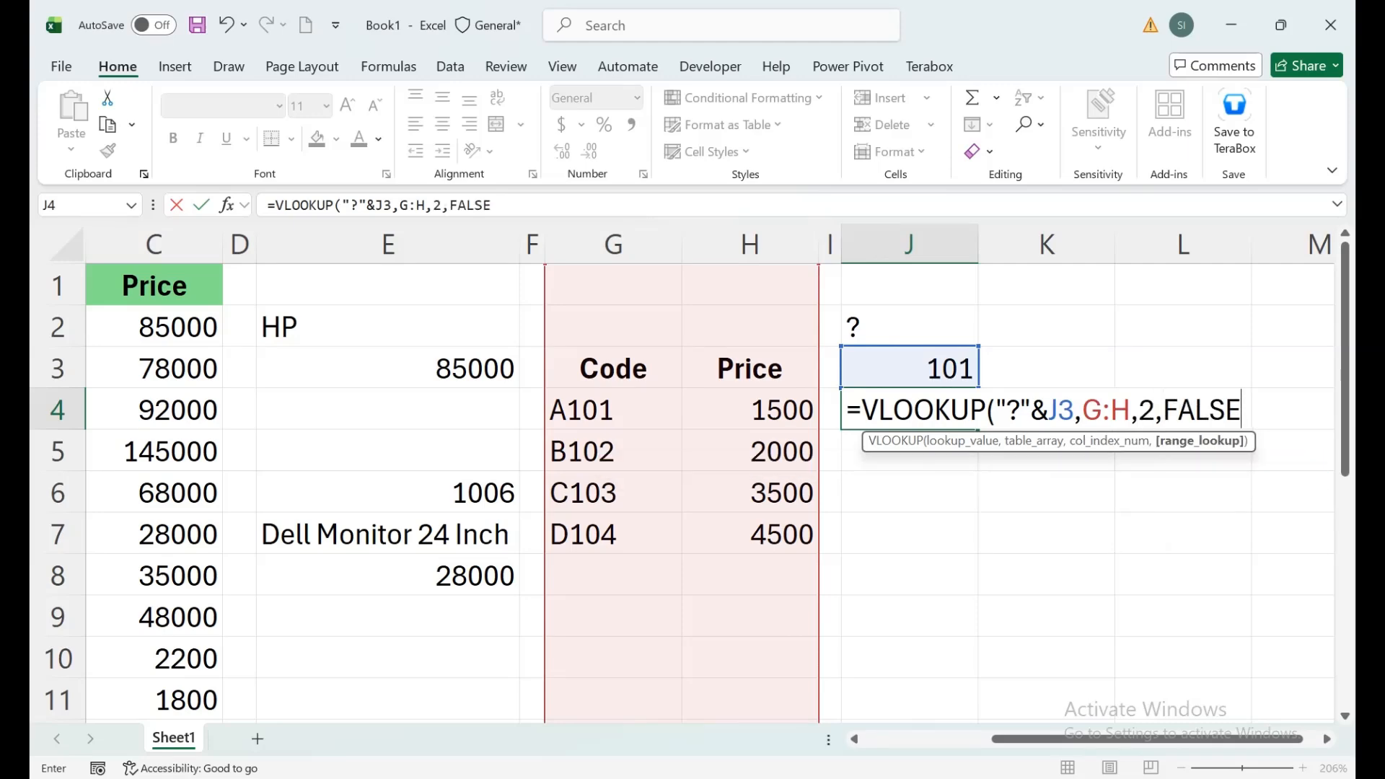
pyautogui.write(')')
pyautogui.press('Return')
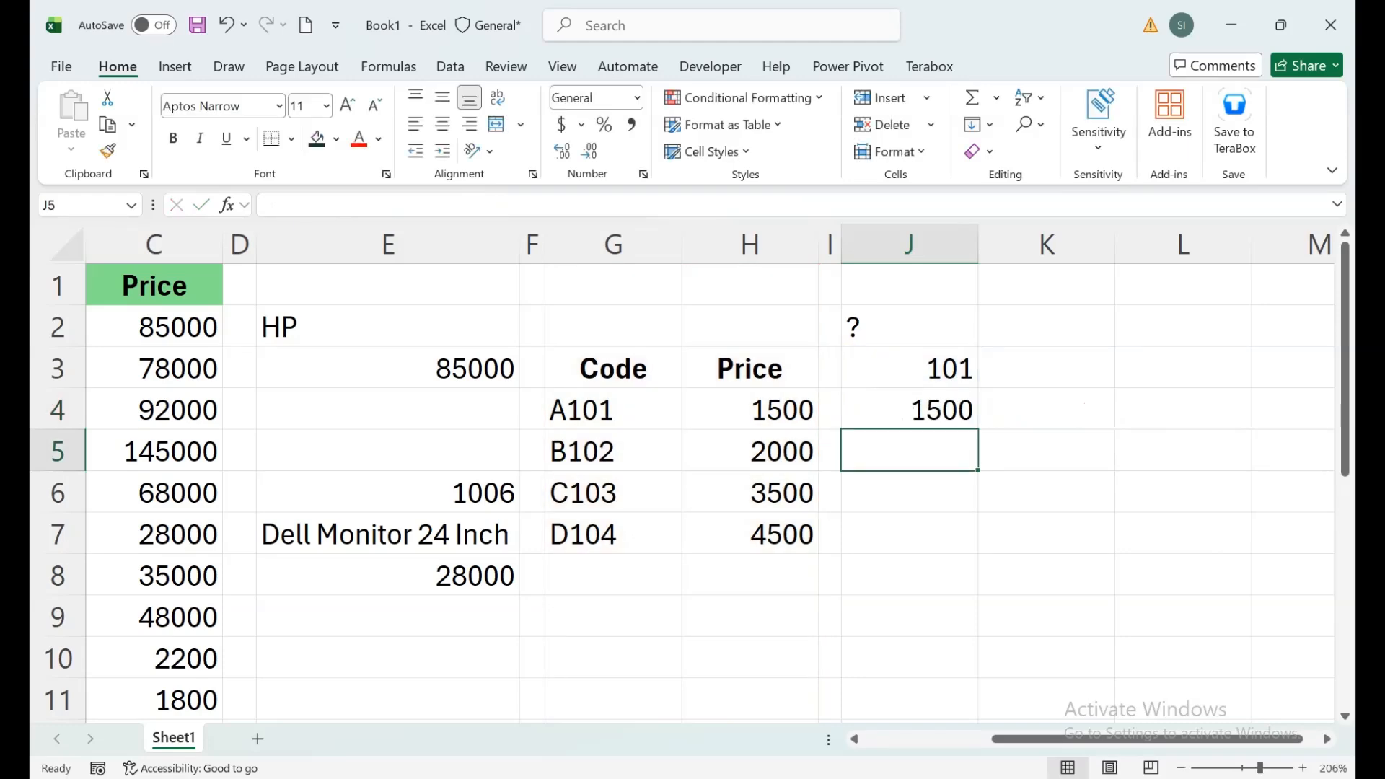
# - Change the partial code in cell J3 to 102 and check the J4 result against the price in H5
pyautogui.press('Up')
pyautogui.press('Up')
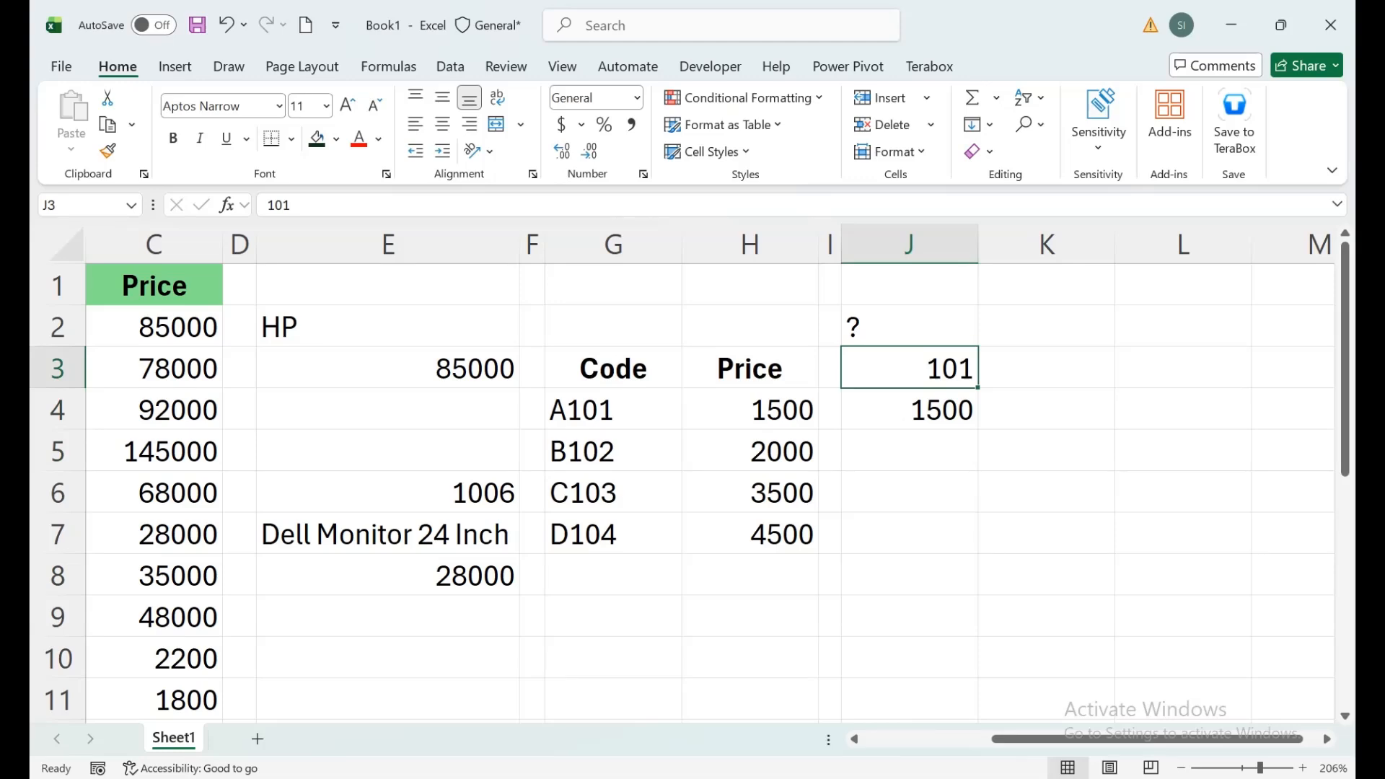
pyautogui.write('102')
pyautogui.press('Return')
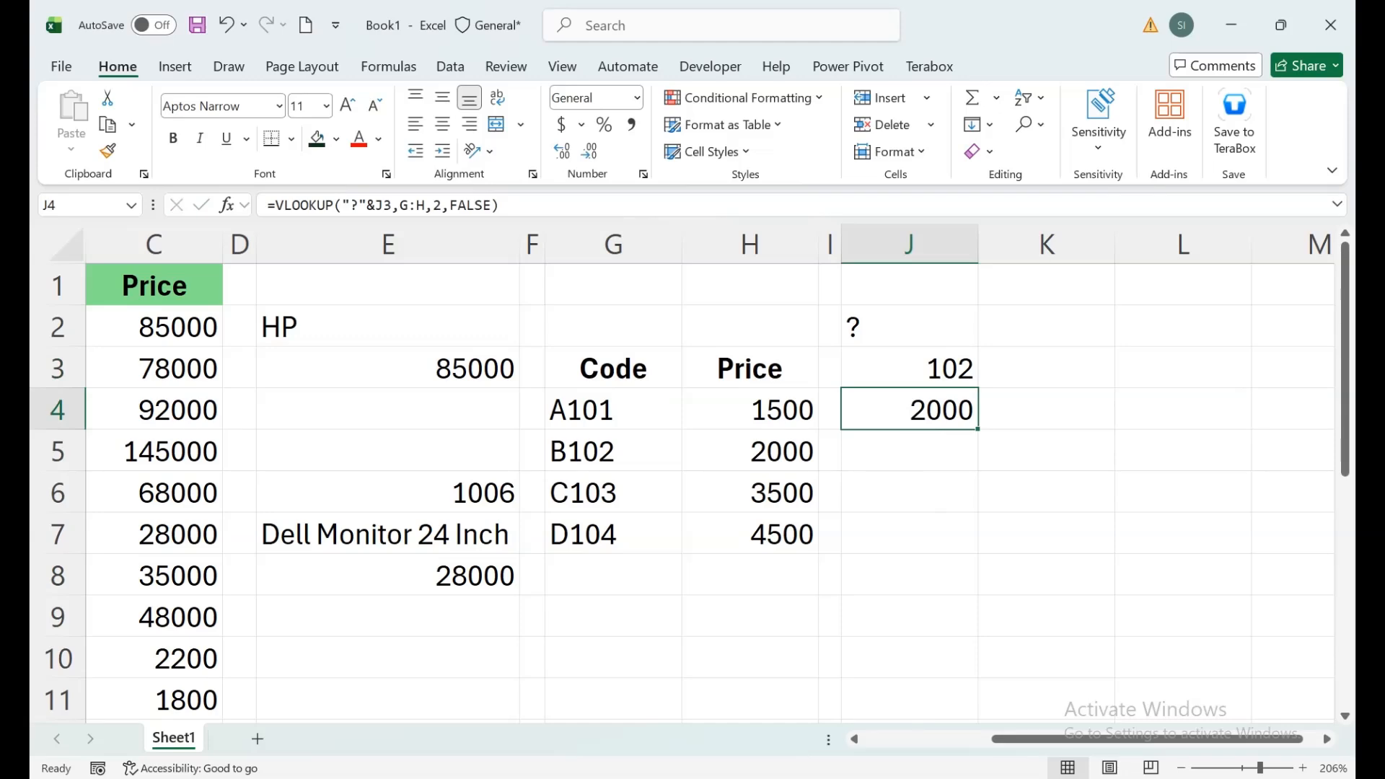
pyautogui.click(750, 452)
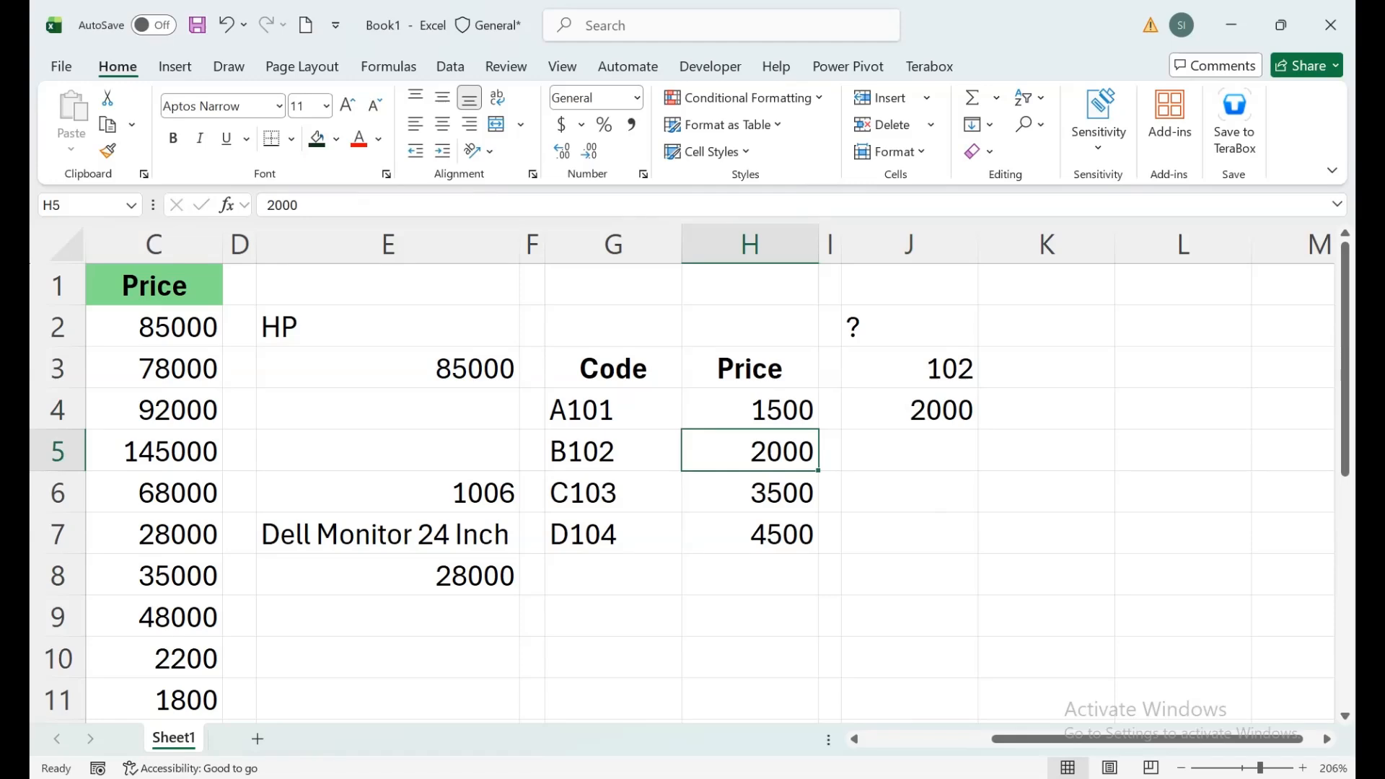
pyautogui.doubleClick(421, 575)
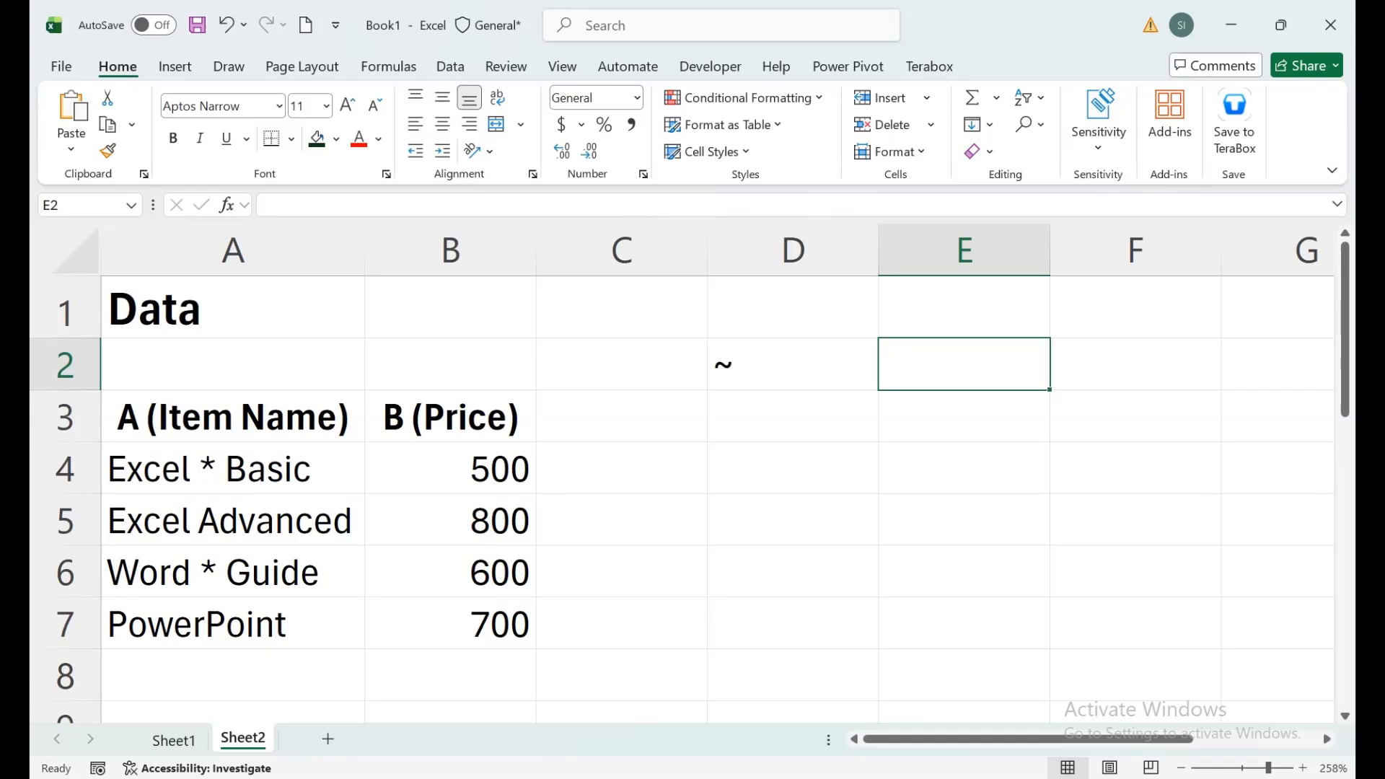
# - Start a COUNTIF formula in cell F3 of Sheet2 with the whole column D as its range
pyautogui.click(792, 468)
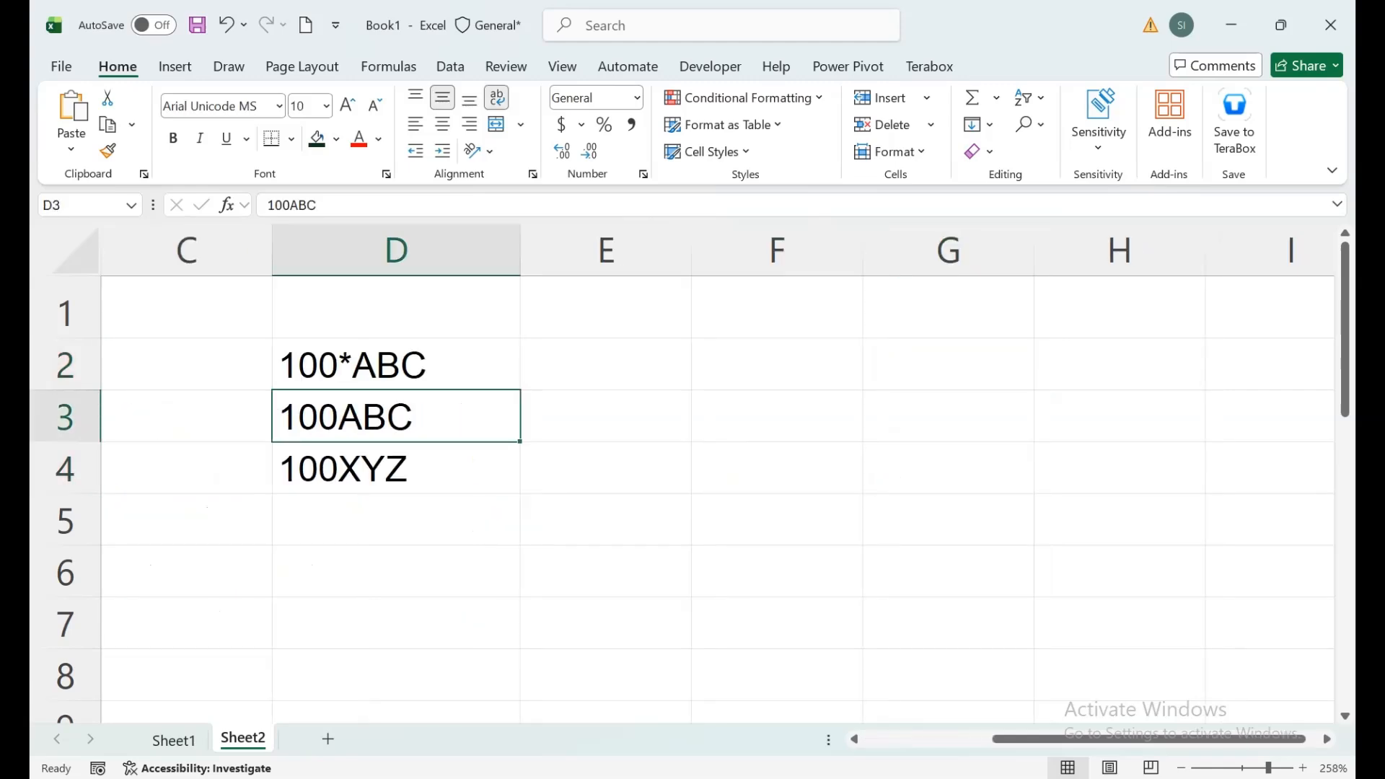
pyautogui.click(776, 416)
pyautogui.write('=c')
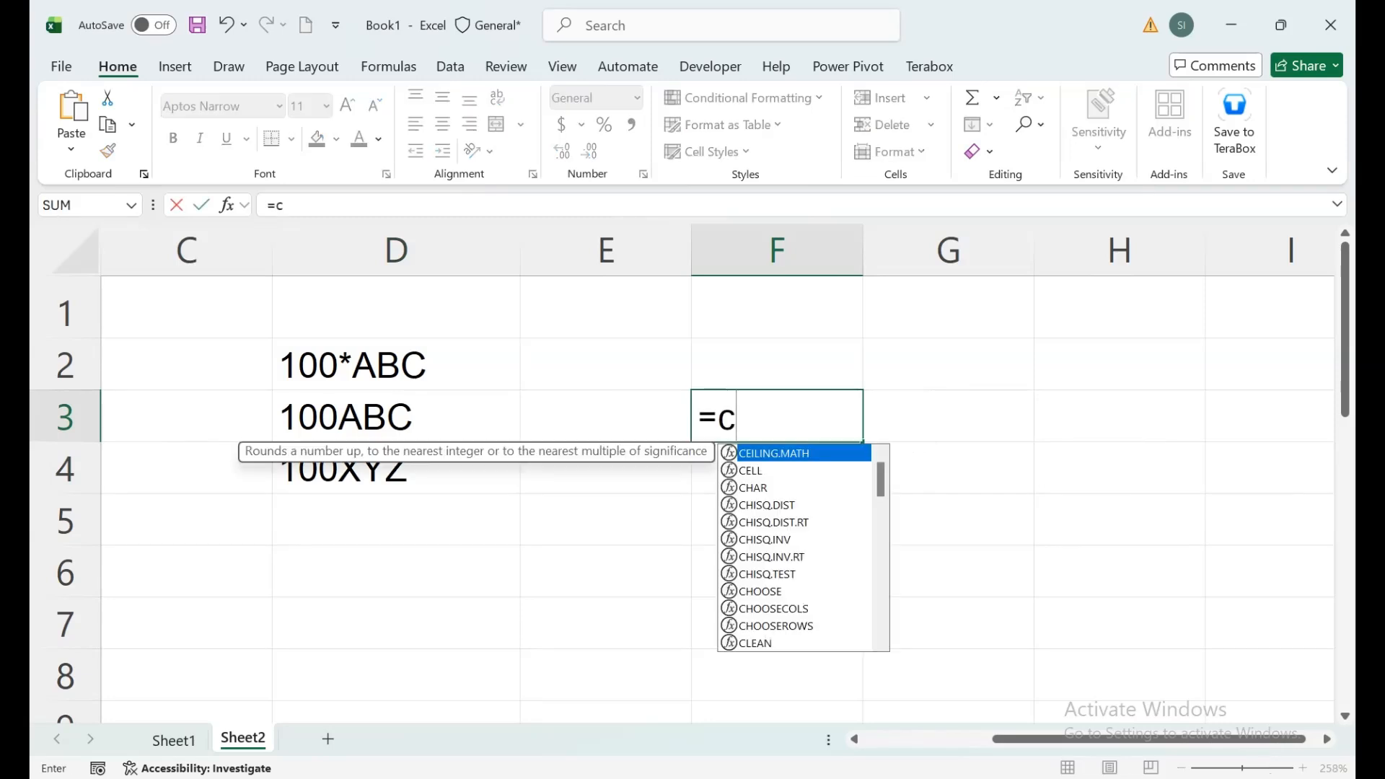
pyautogui.write('ountif')
pyautogui.press('Tab')
pyautogui.press('Left')
pyautogui.press('Left')
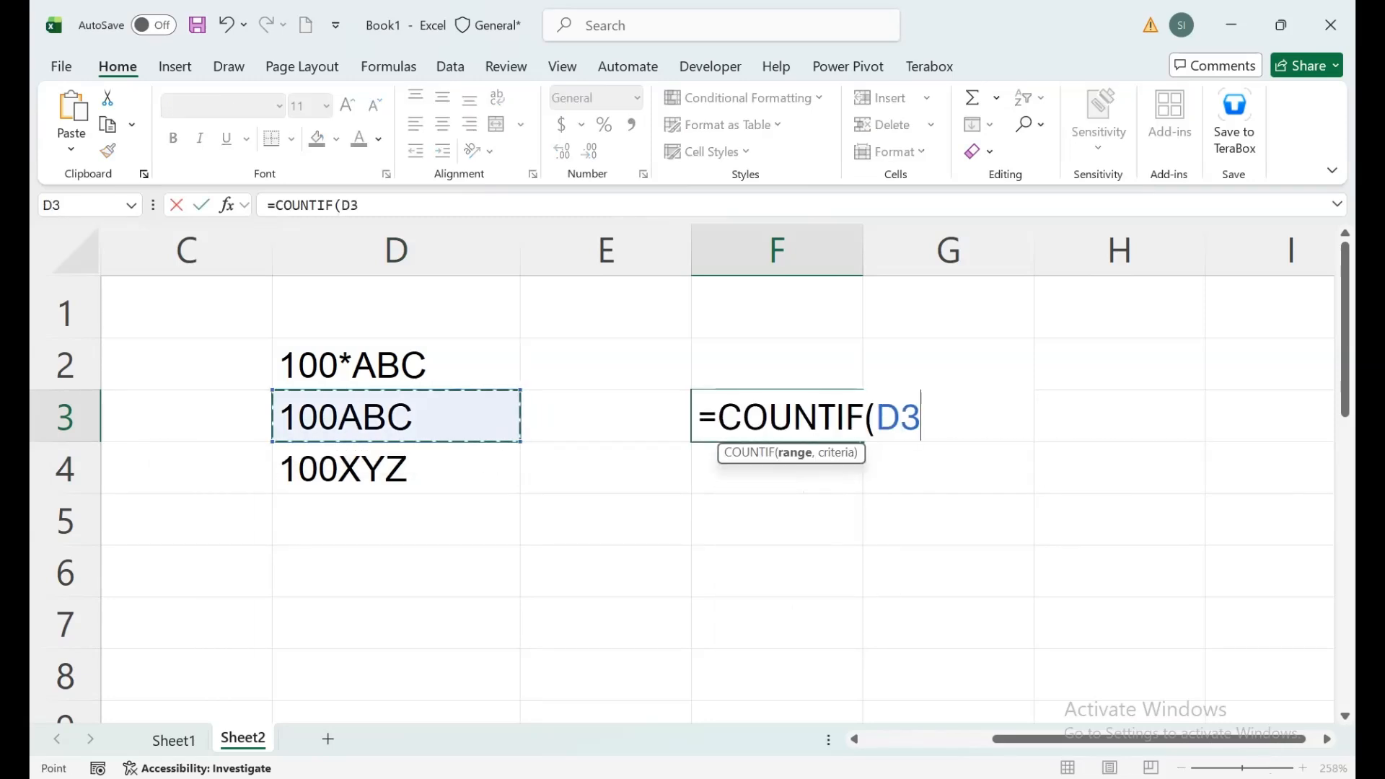
pyautogui.hotkey('ctrl', 'space')
# - Complete the F3 COUNTIF with the criterion "100*"
pyautogui.write(',"')
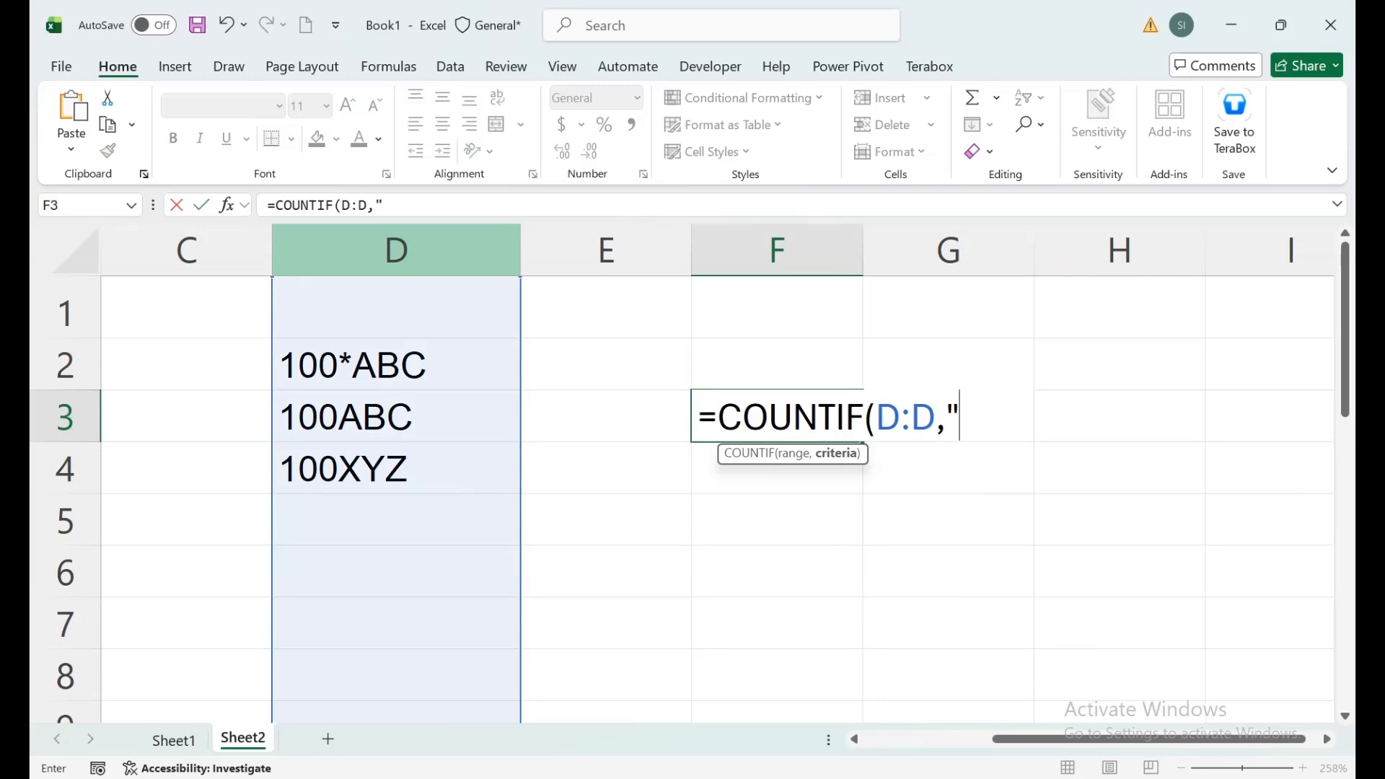
pyautogui.write('100"')
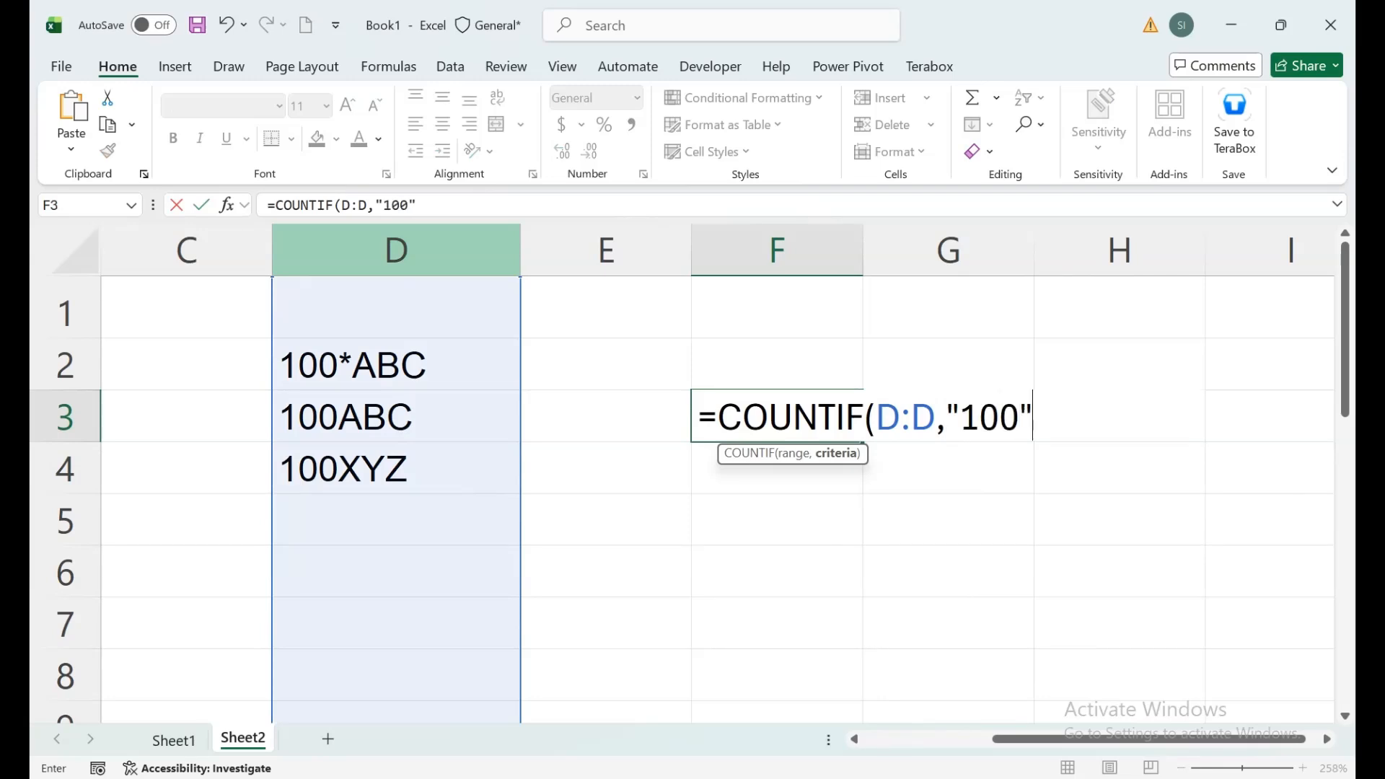
pyautogui.press('BackSpace')
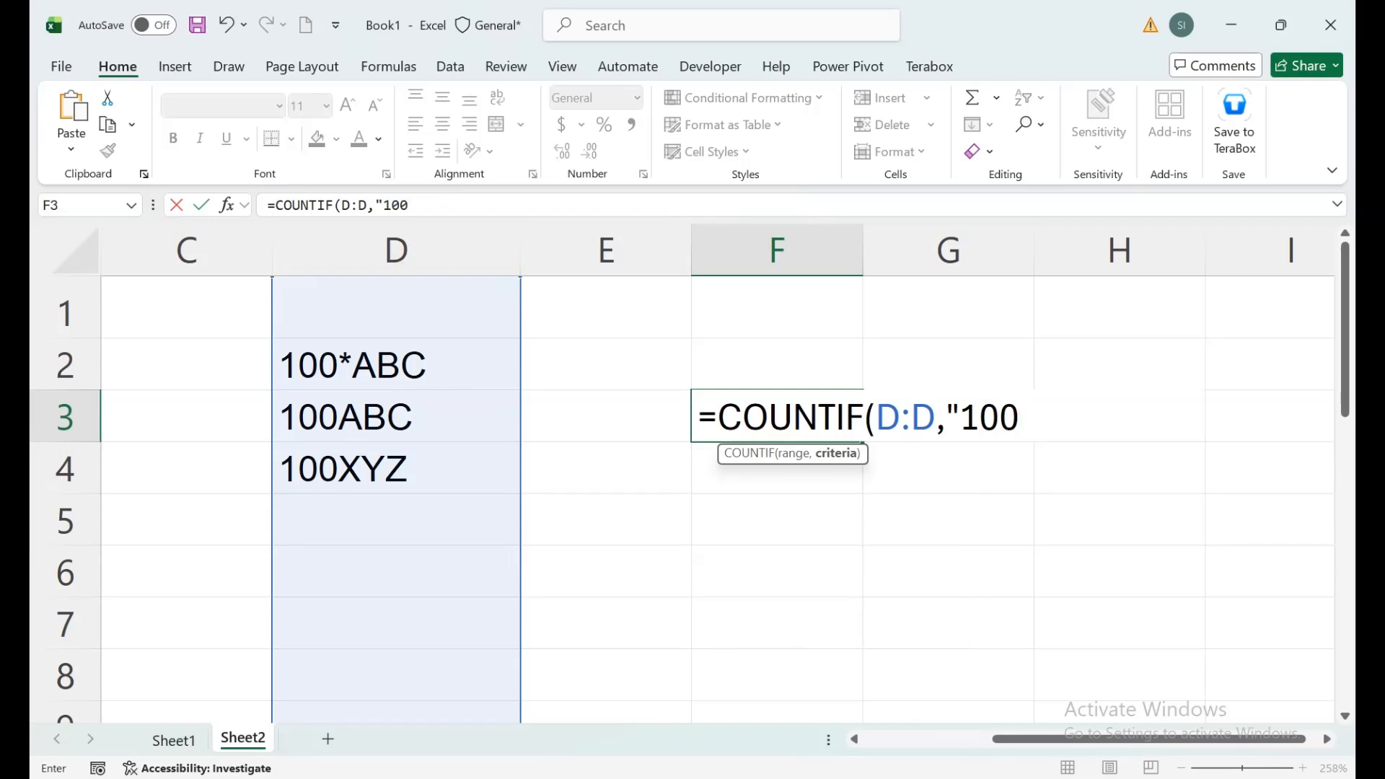
pyautogui.write('*")')
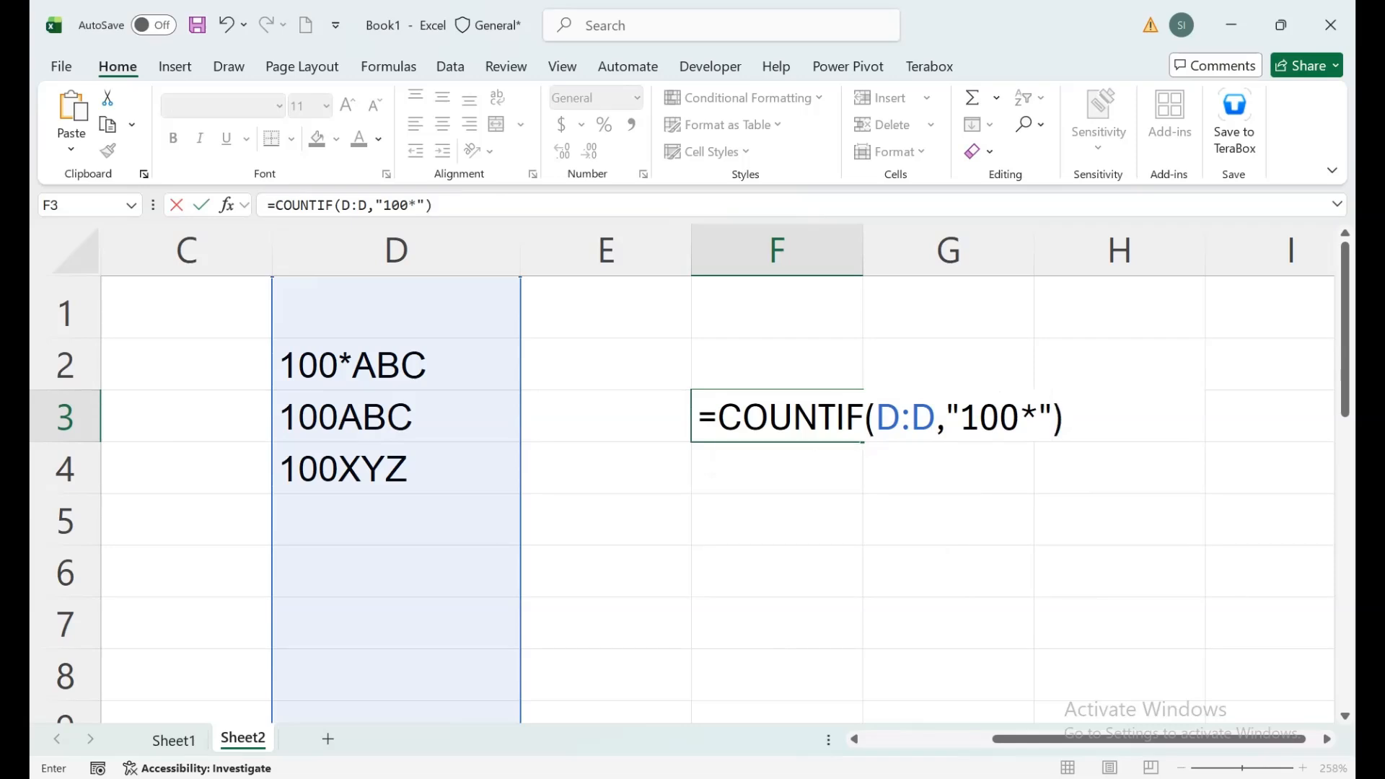
pyautogui.press('Return')
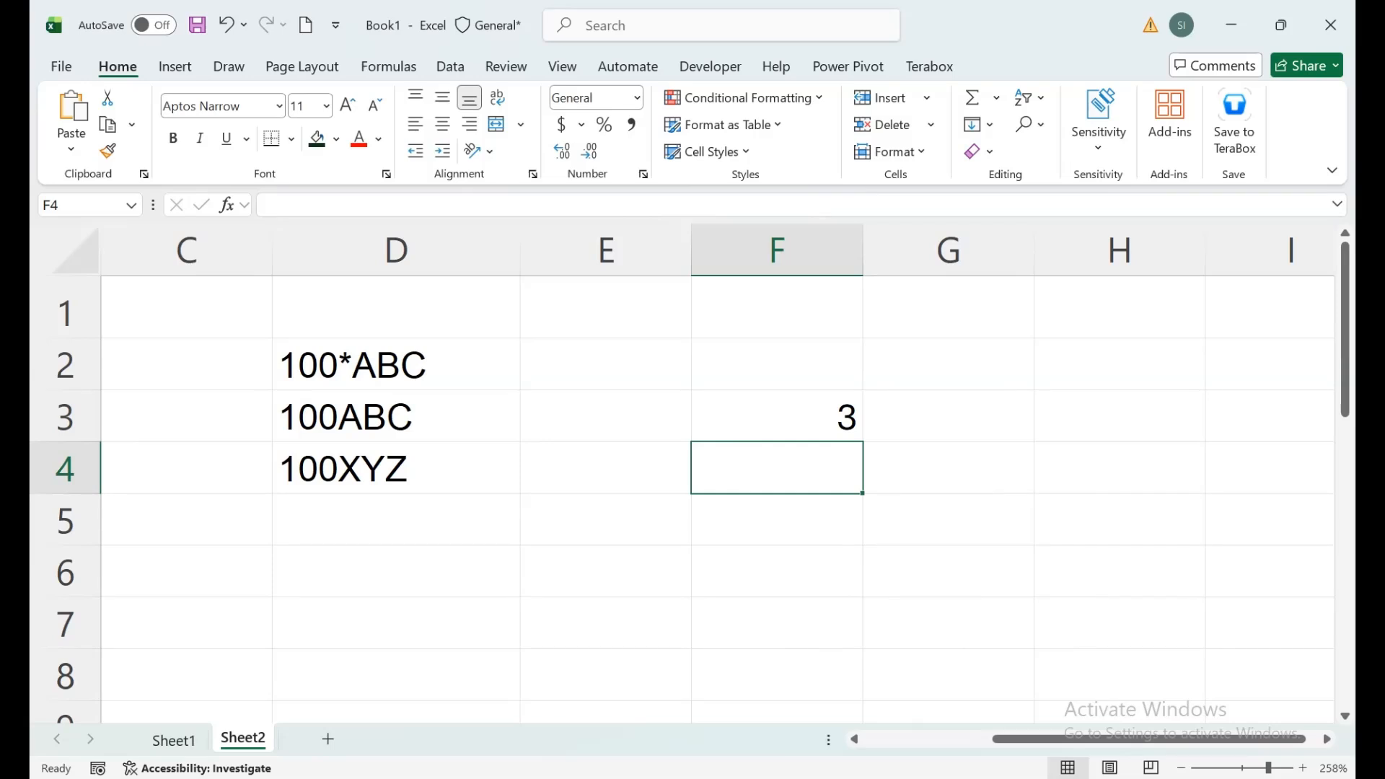
# - Insert a tilde before the asterisk in cell F3's COUNTIF criterion, making it "100~*"
pyautogui.click(793, 416)
pyautogui.doubleClick(793, 416)
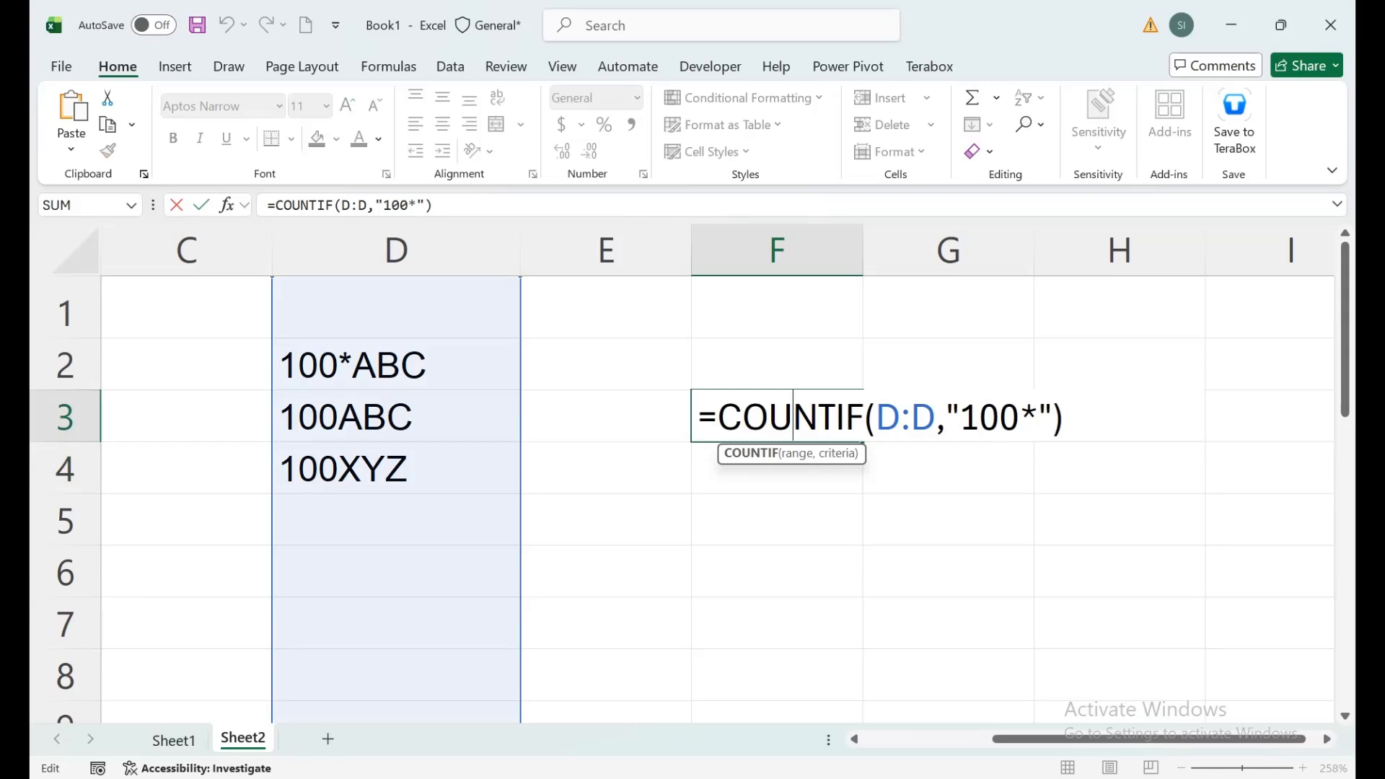
pyautogui.click(1019, 416)
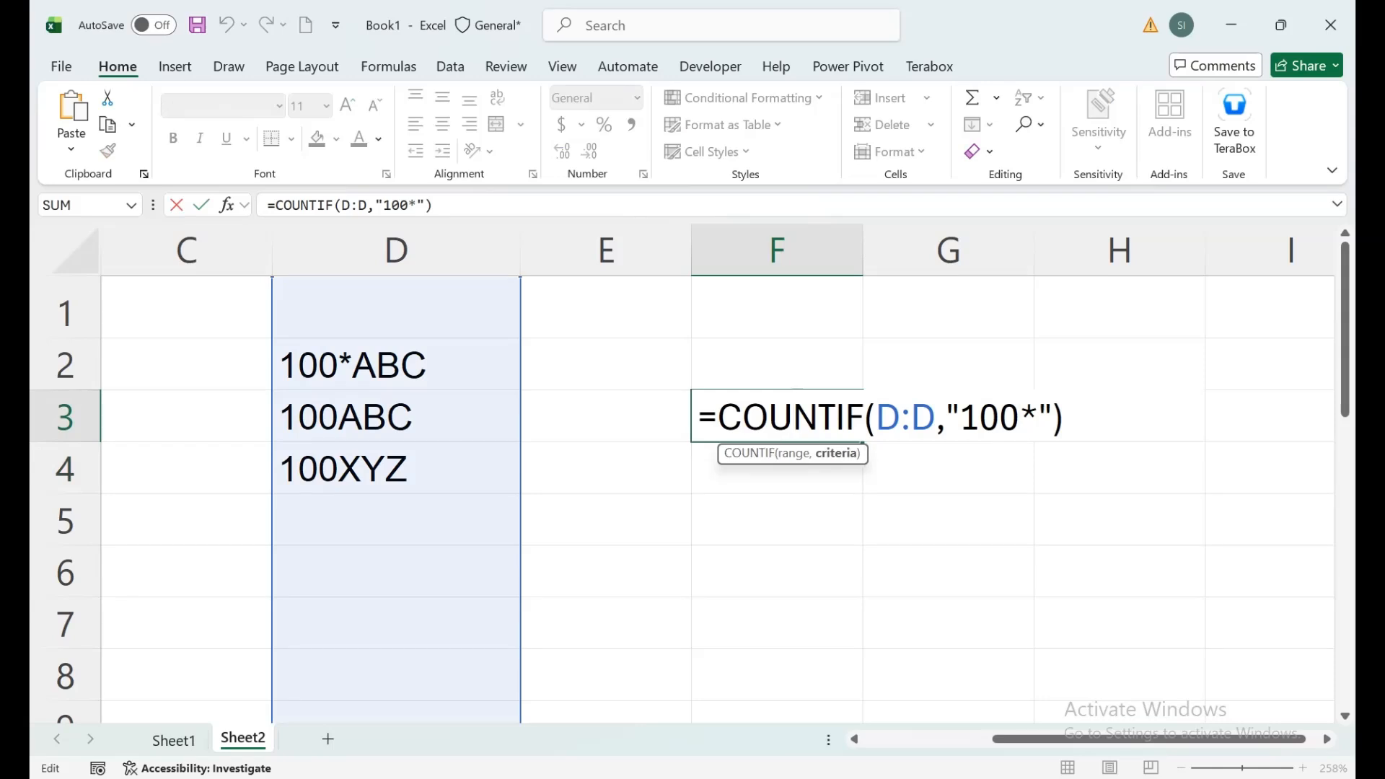
pyautogui.write('~')
pyautogui.press('Return')
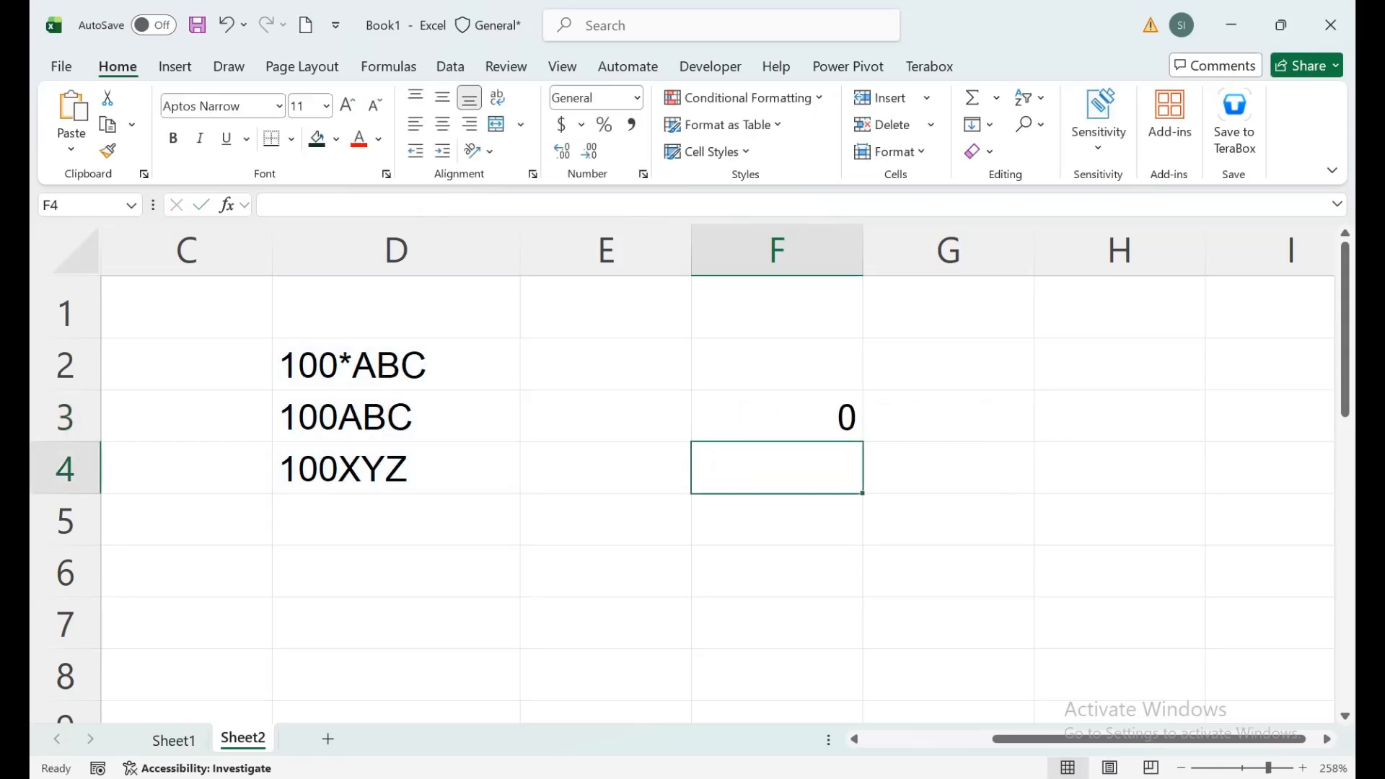
# - Add a second asterisk to the COUNTIF criterion in cell F3 of Sheet2, making it "100~**"
pyautogui.click(794, 417)
pyautogui.doubleClick(794, 416)
pyautogui.click(1039, 416)
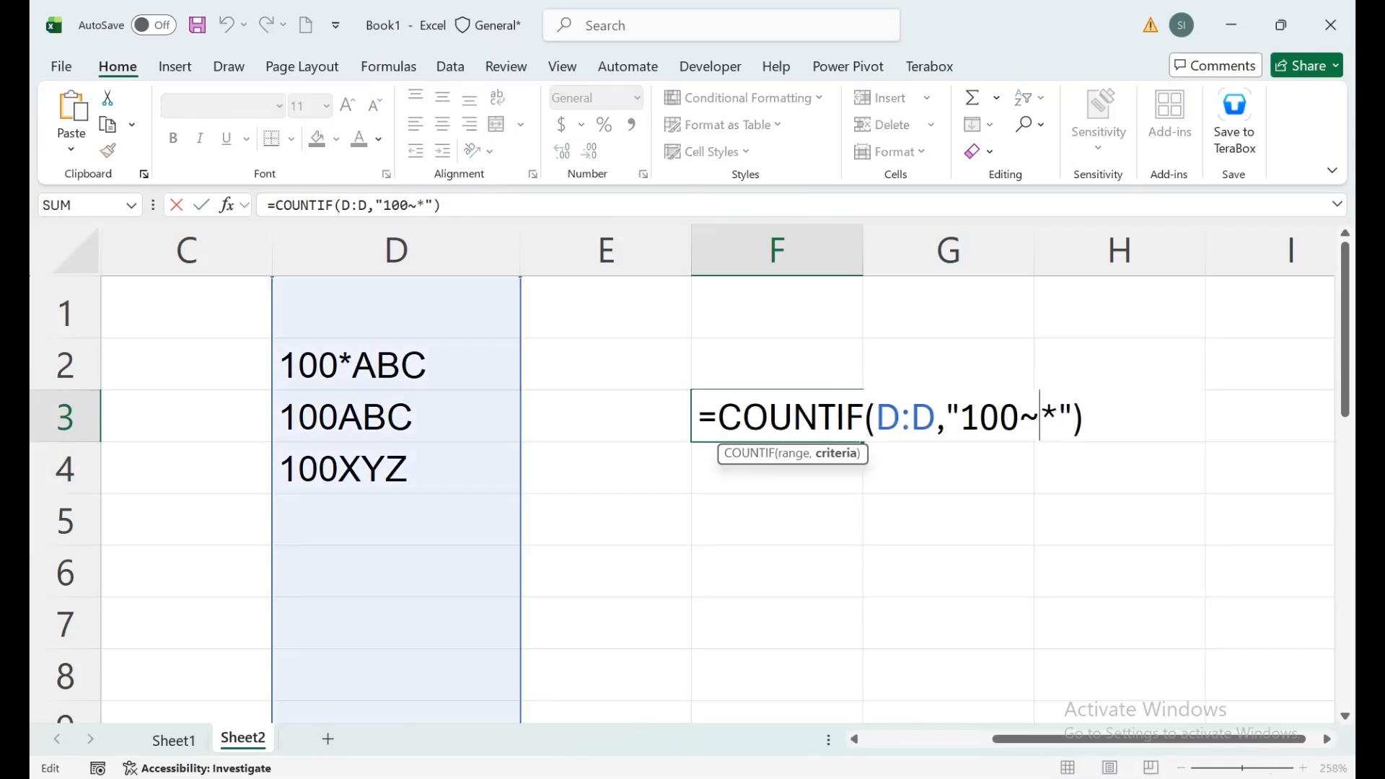
pyautogui.write('*')
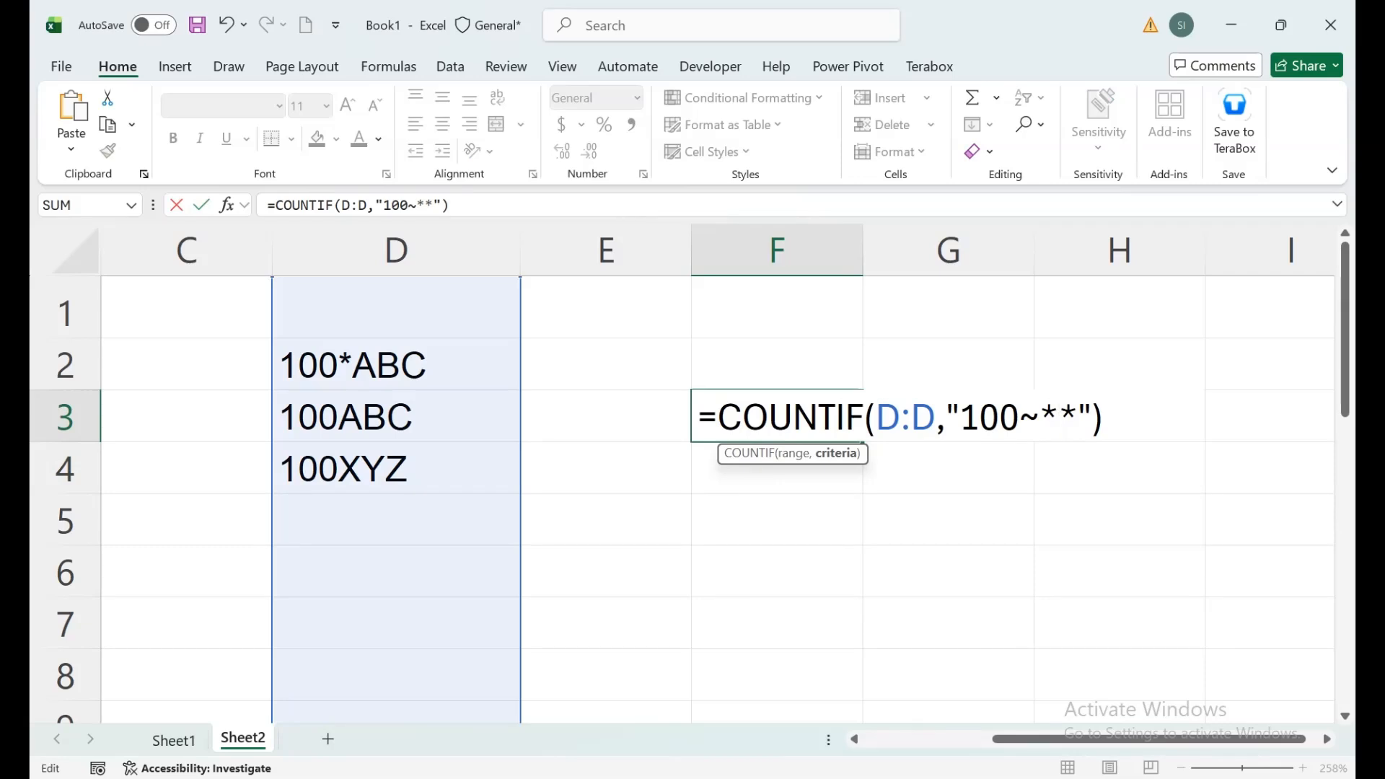
pyautogui.press('Return')
pyautogui.click(396, 364)
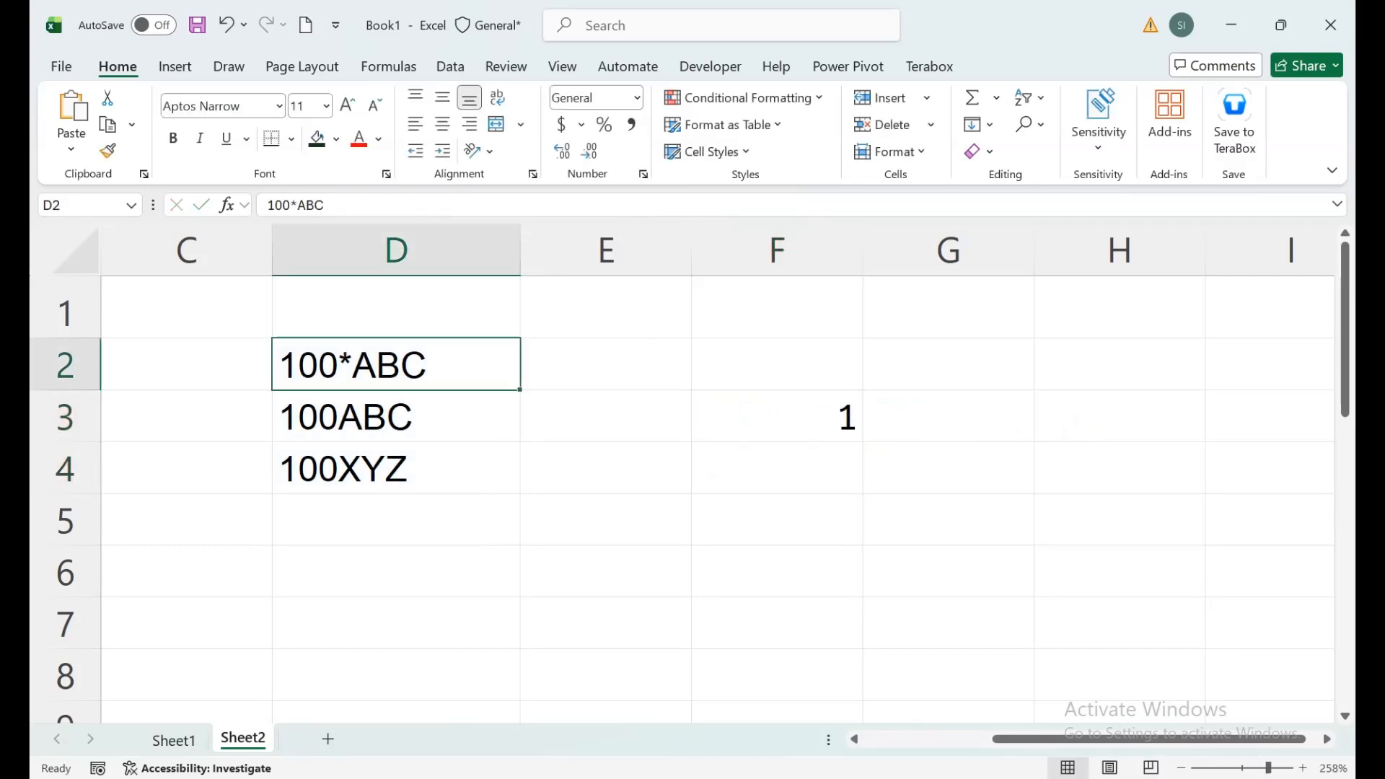
pyautogui.click(777, 416)
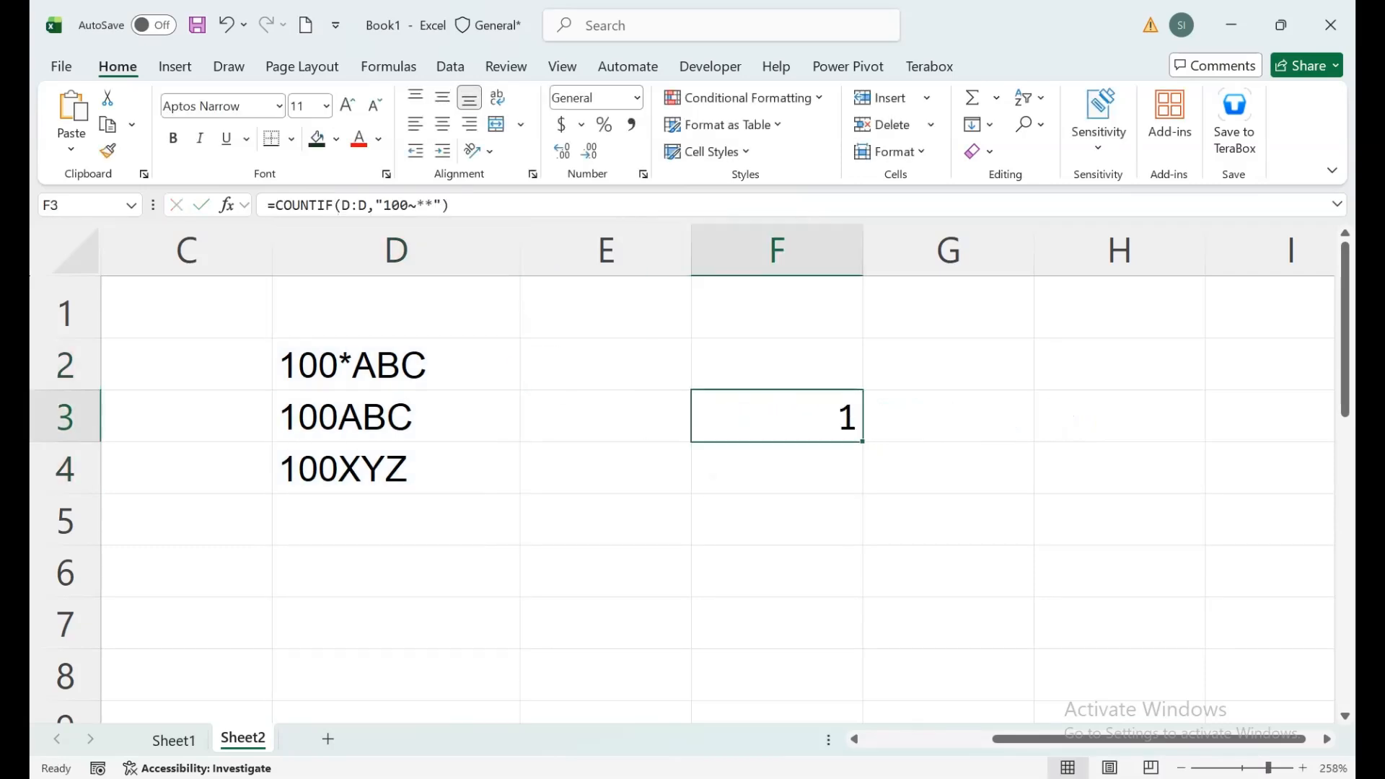
# - Change the code in cell D3 to 100*ABC and check the COUNTIF result in F3
pyautogui.doubleClick(338, 416)
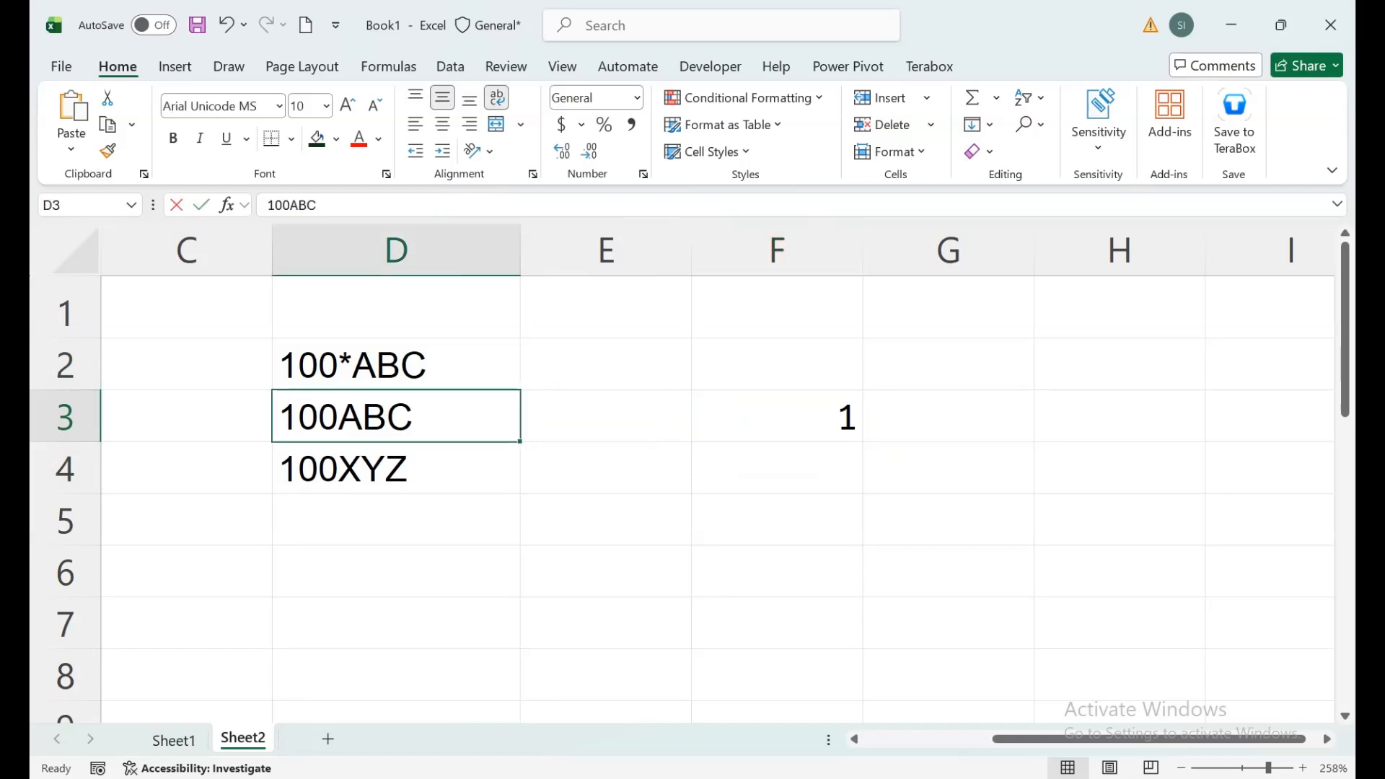
pyautogui.write('#')
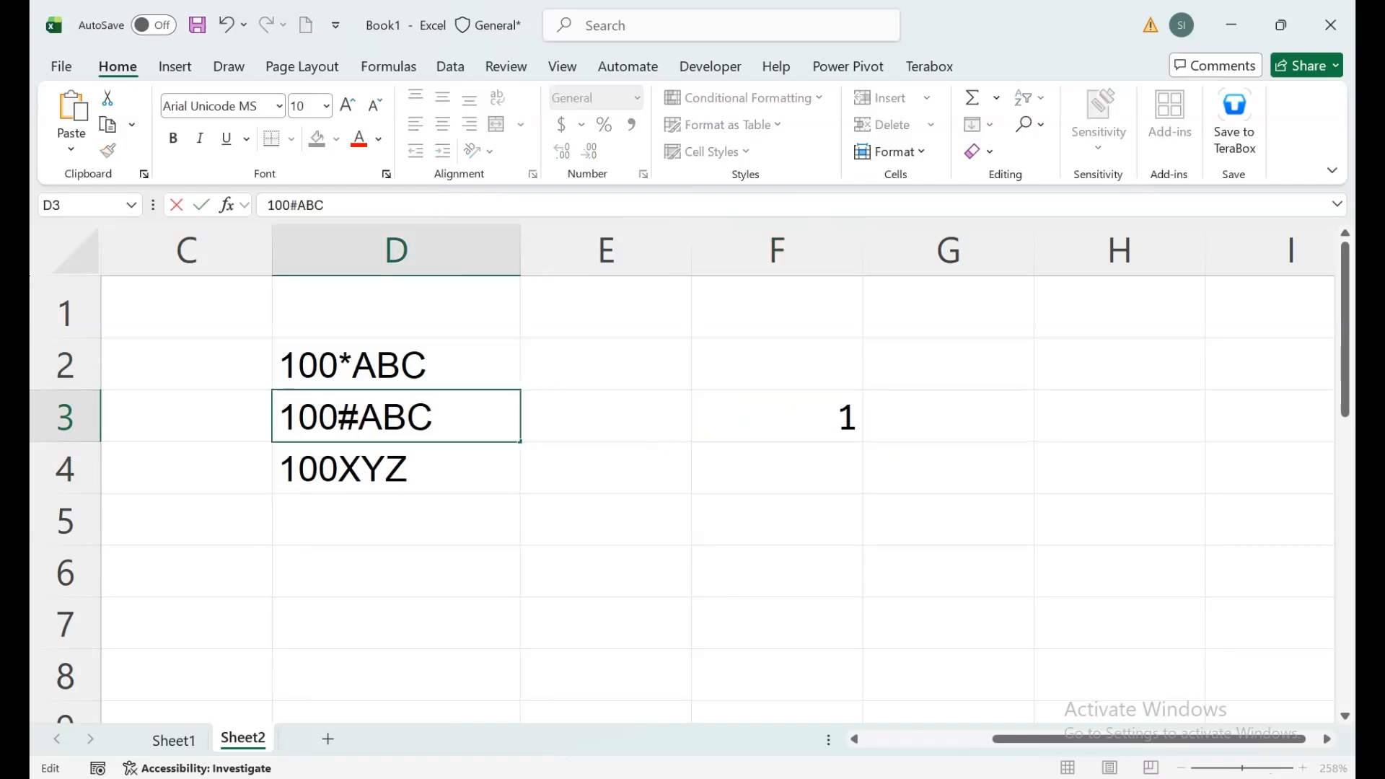
pyautogui.press('BackSpace')
pyautogui.write('!')
pyautogui.press('BackSpace')
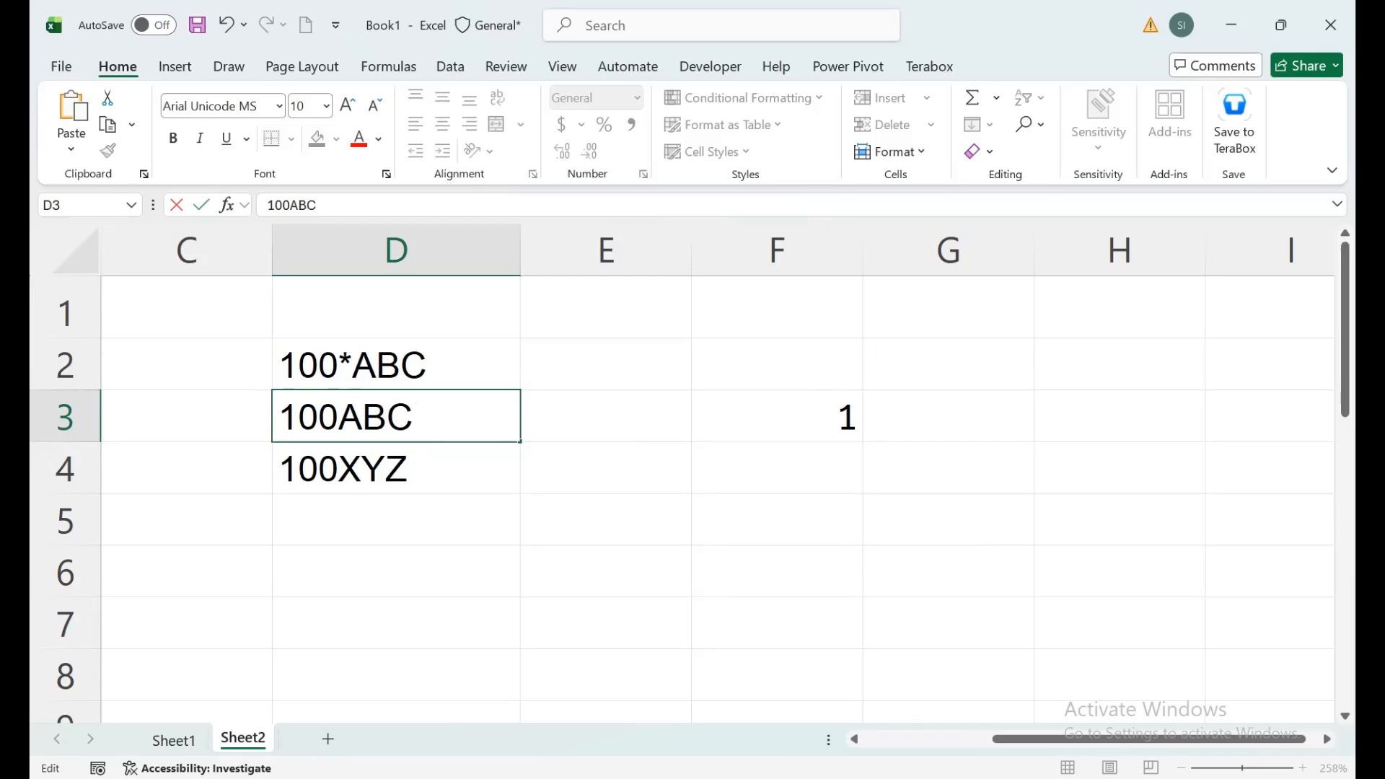
pyautogui.write('*')
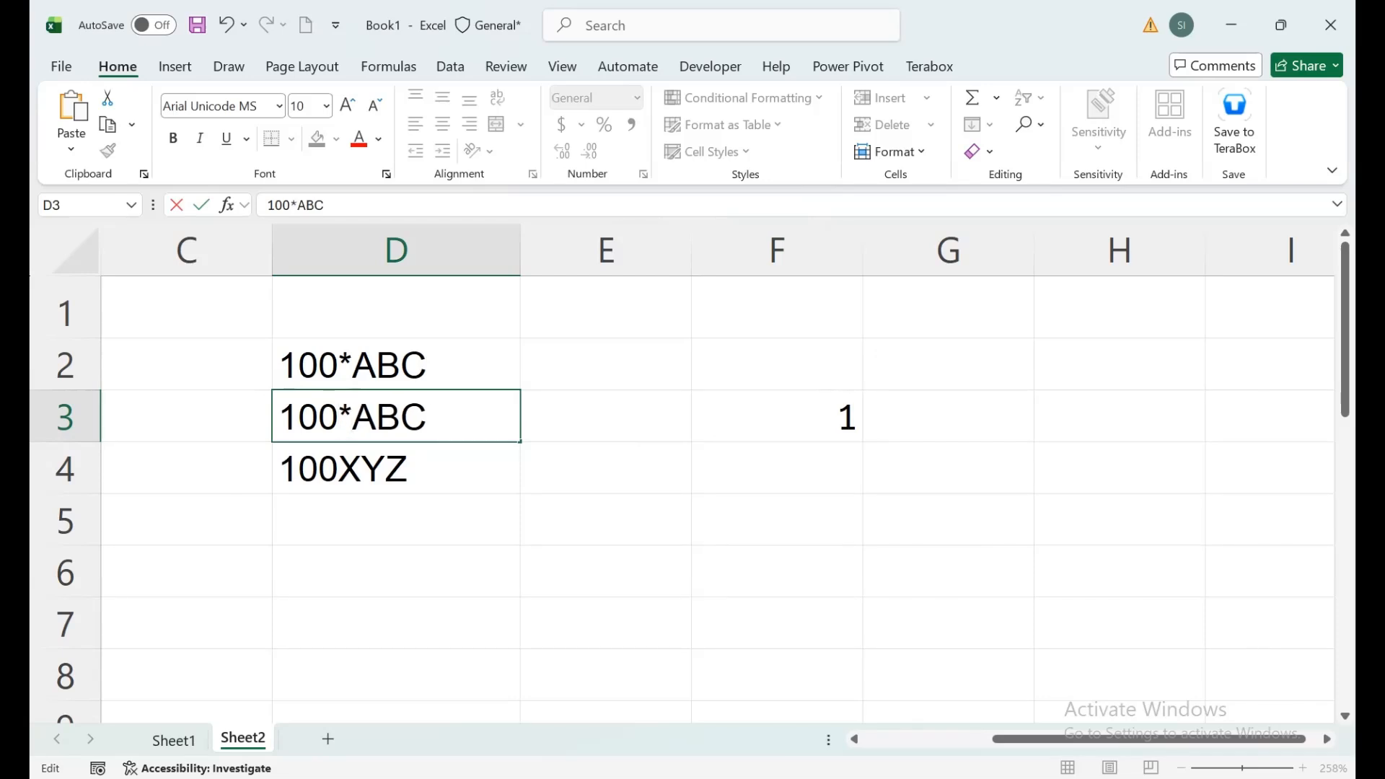
pyautogui.press('Return')
pyautogui.click(396, 416)
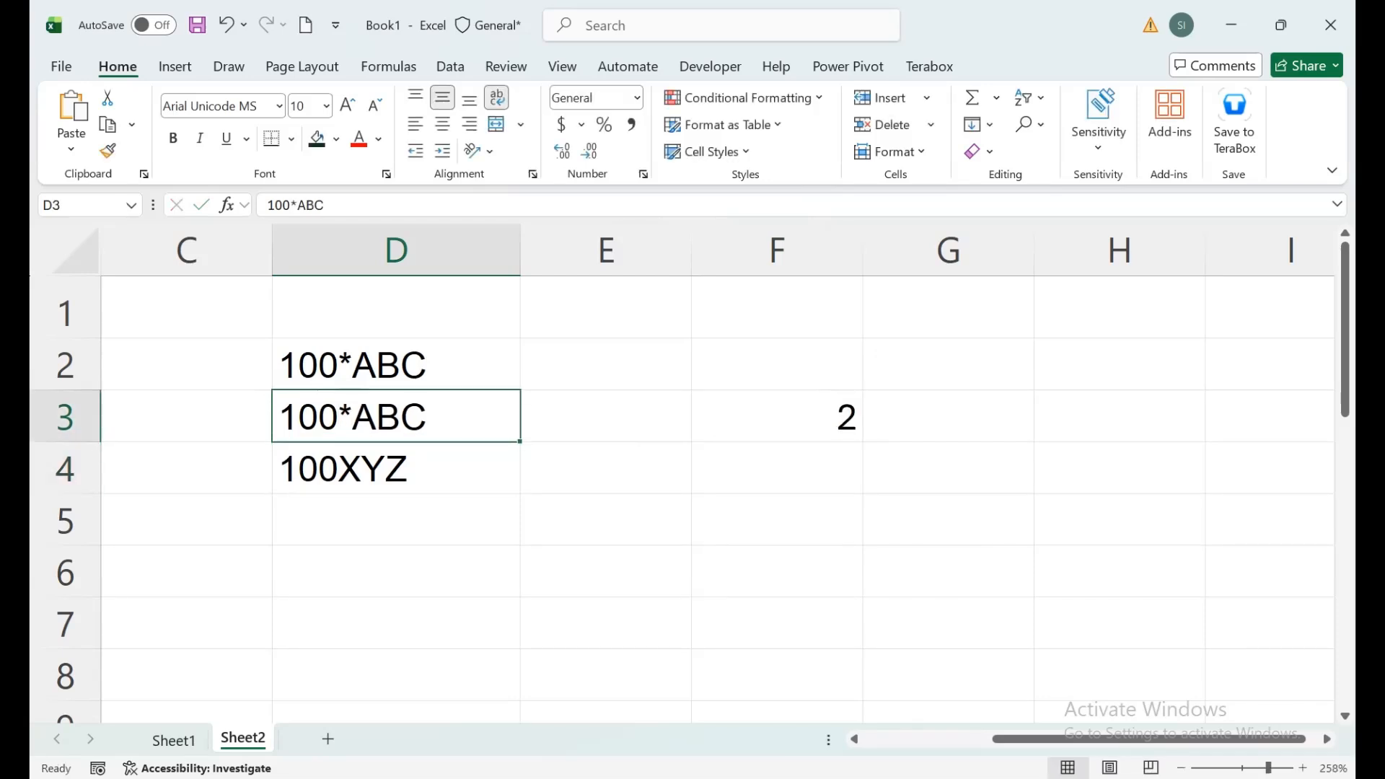
pyautogui.click(793, 416)
pyautogui.doubleClick(793, 416)
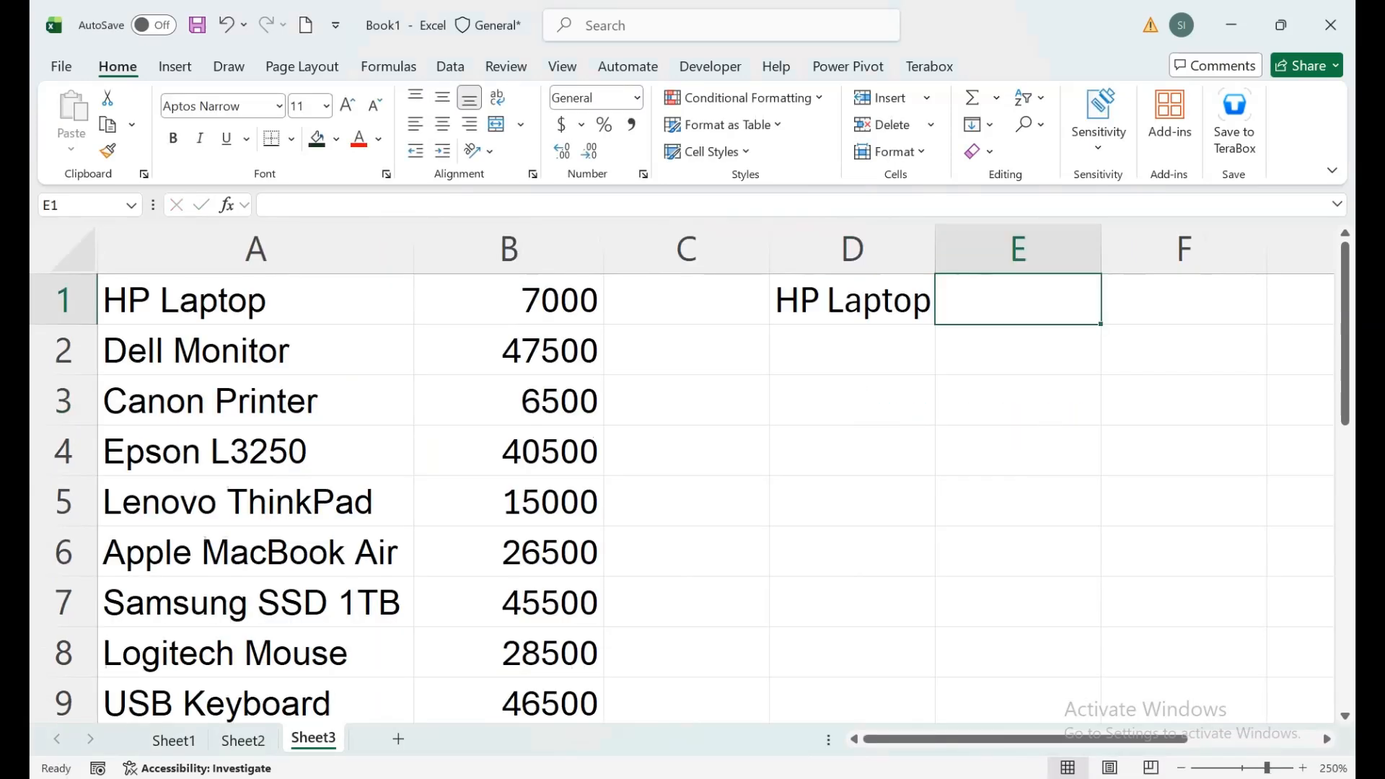
# - Start a VLOOKUP formula in cell E1 of Sheet3 with D1 as the lookup value
pyautogui.click(256, 300)
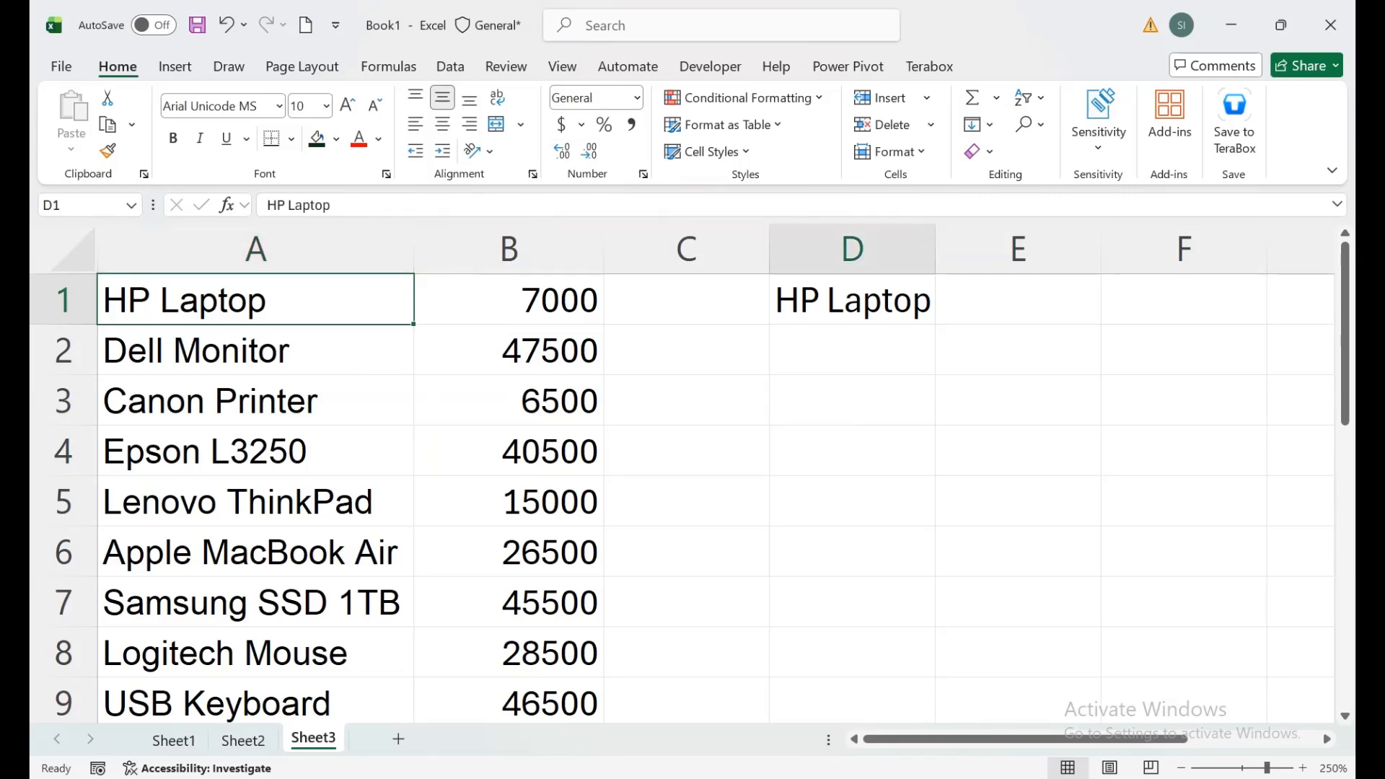
pyautogui.click(852, 300)
pyautogui.click(173, 311)
pyautogui.click(853, 299)
pyautogui.click(1017, 300)
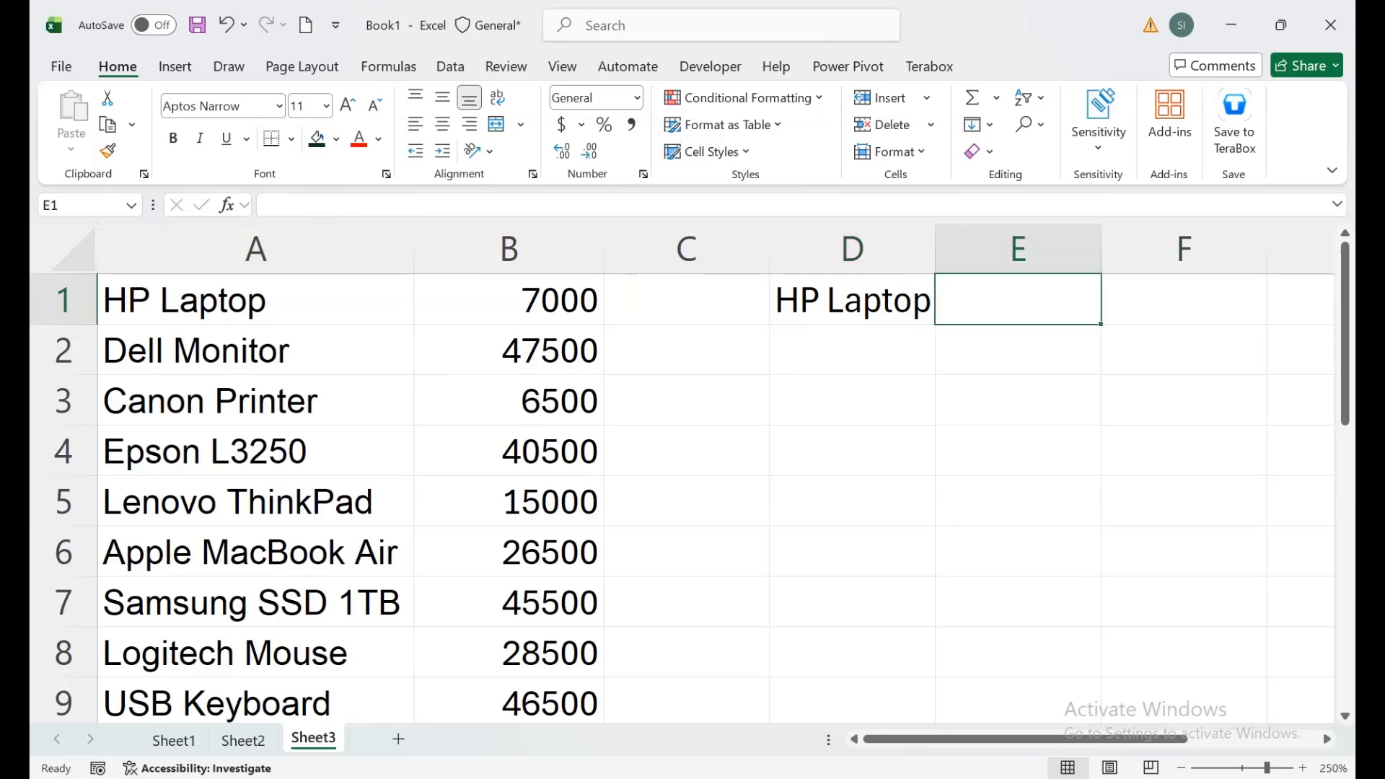
pyautogui.write('=vlo')
pyautogui.press('Tab')
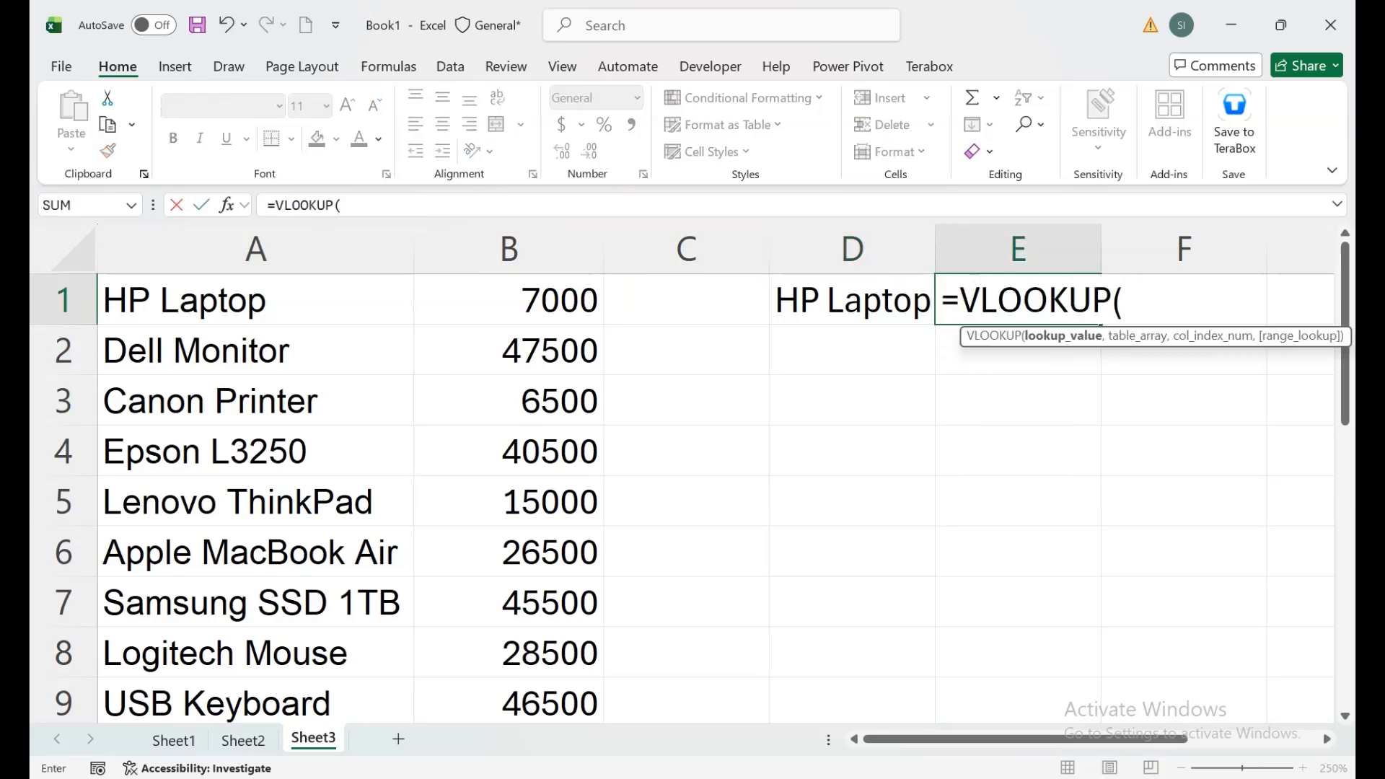
pyautogui.click(852, 300)
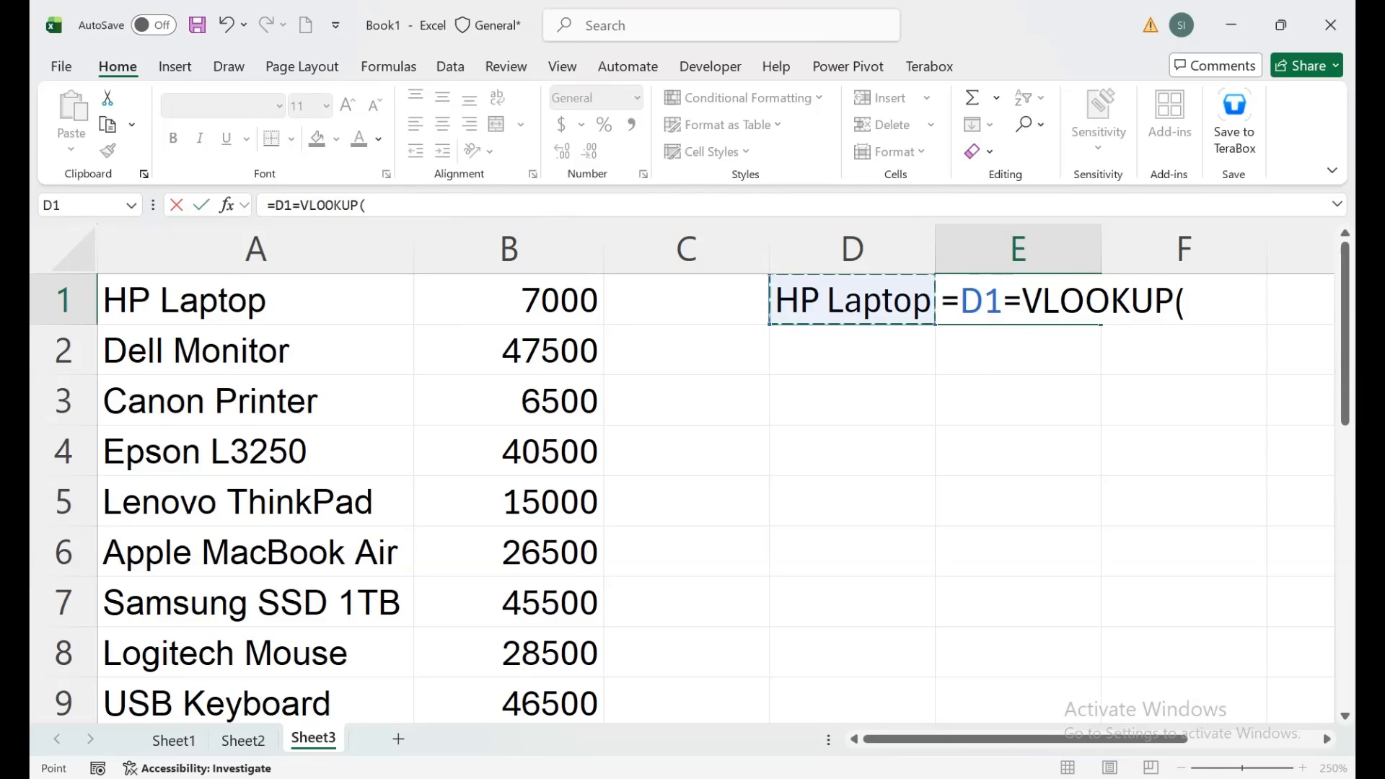
pyautogui.press('BackSpace')
pyautogui.press('BackSpace')
pyautogui.press('BackSpace')
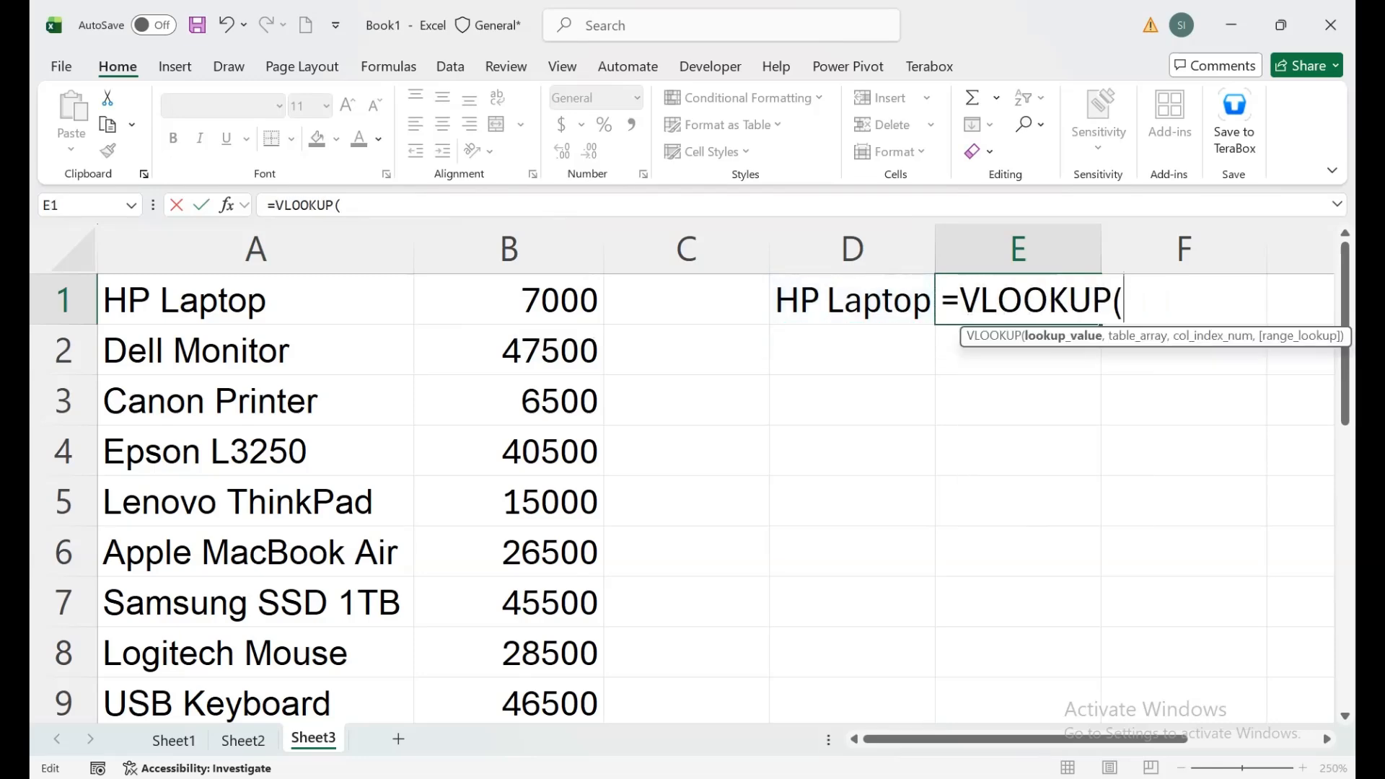
pyautogui.click(853, 299)
pyautogui.write(',')
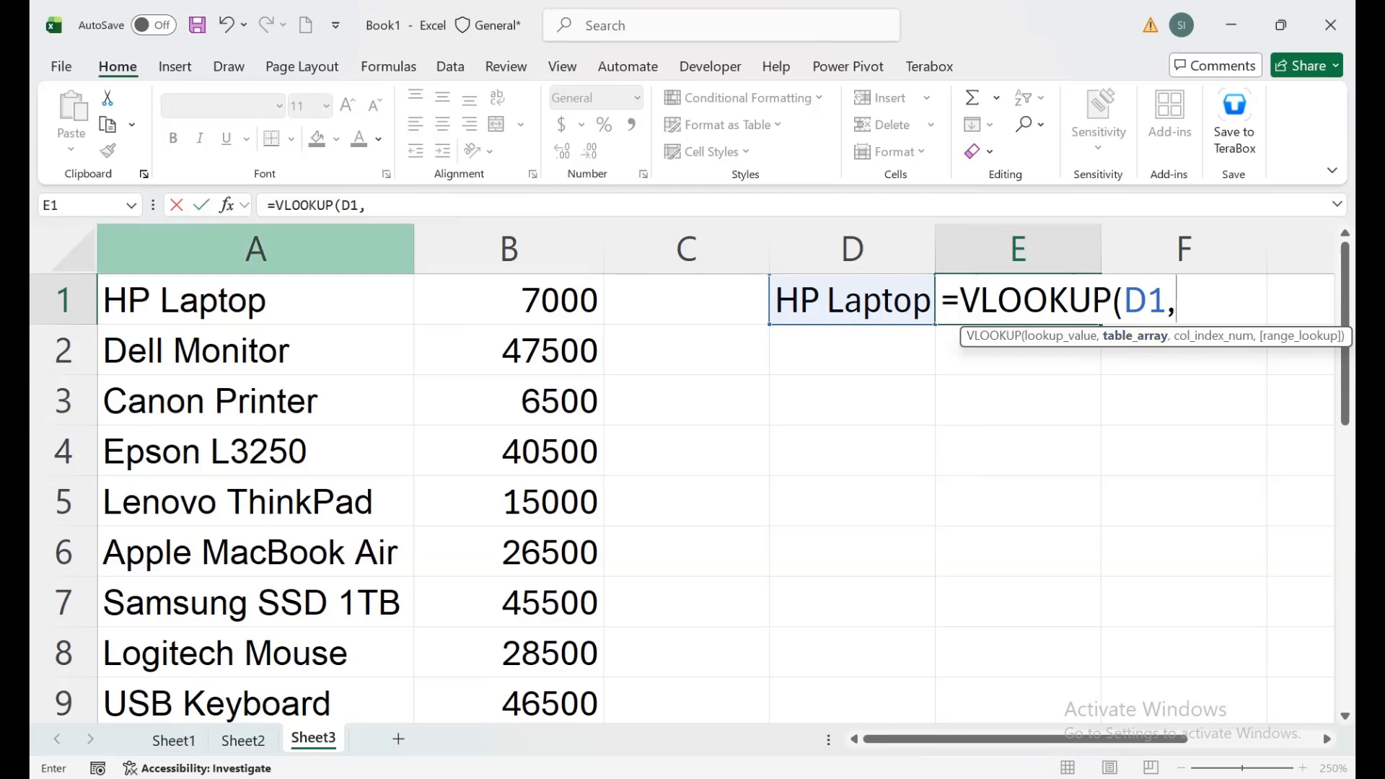
# - Complete the E1 VLOOKUP with columns A:B as the table, column index 2 and FALSE for an exact match
pyautogui.moveTo(256, 248); pyautogui.dragTo(548, 249)
pyautogui.write(',')
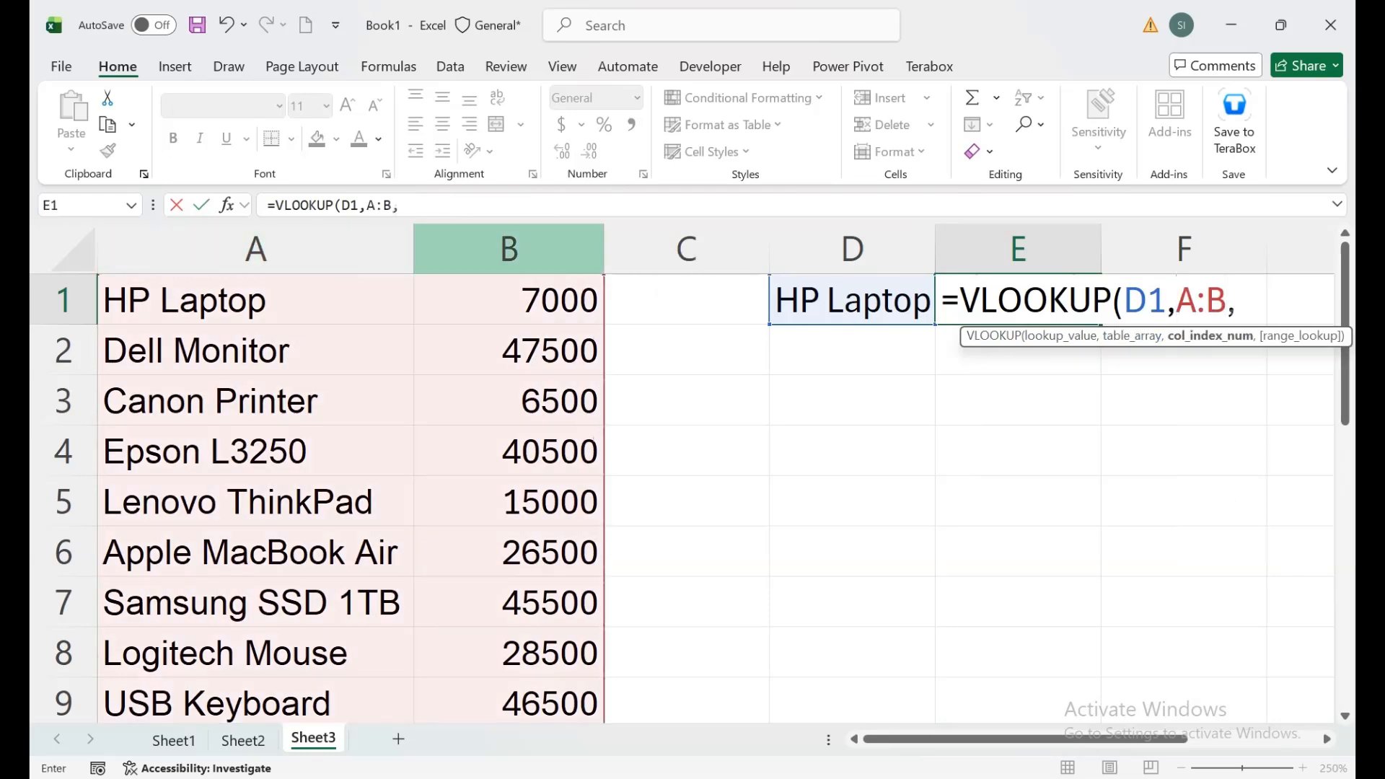
pyautogui.write('1')
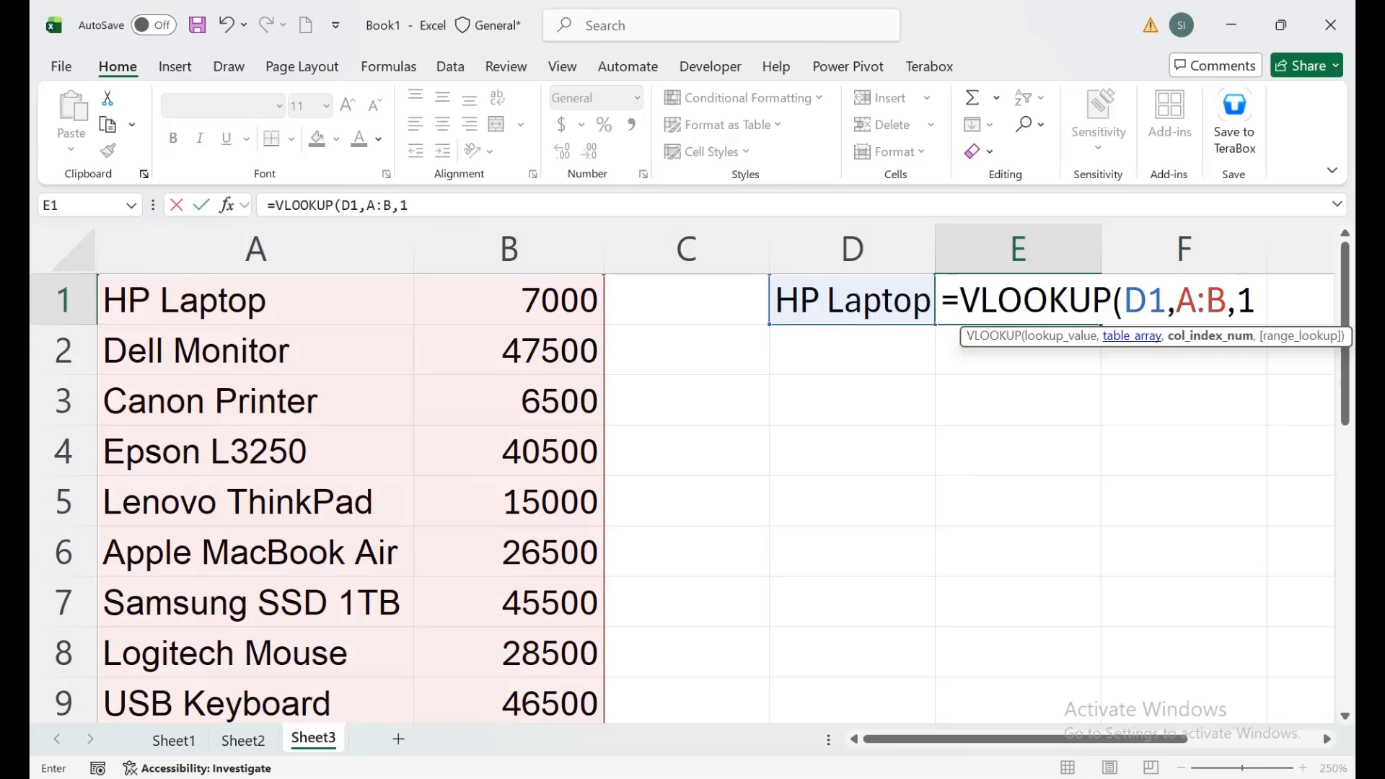
pyautogui.press('BackSpace')
pyautogui.write('2,')
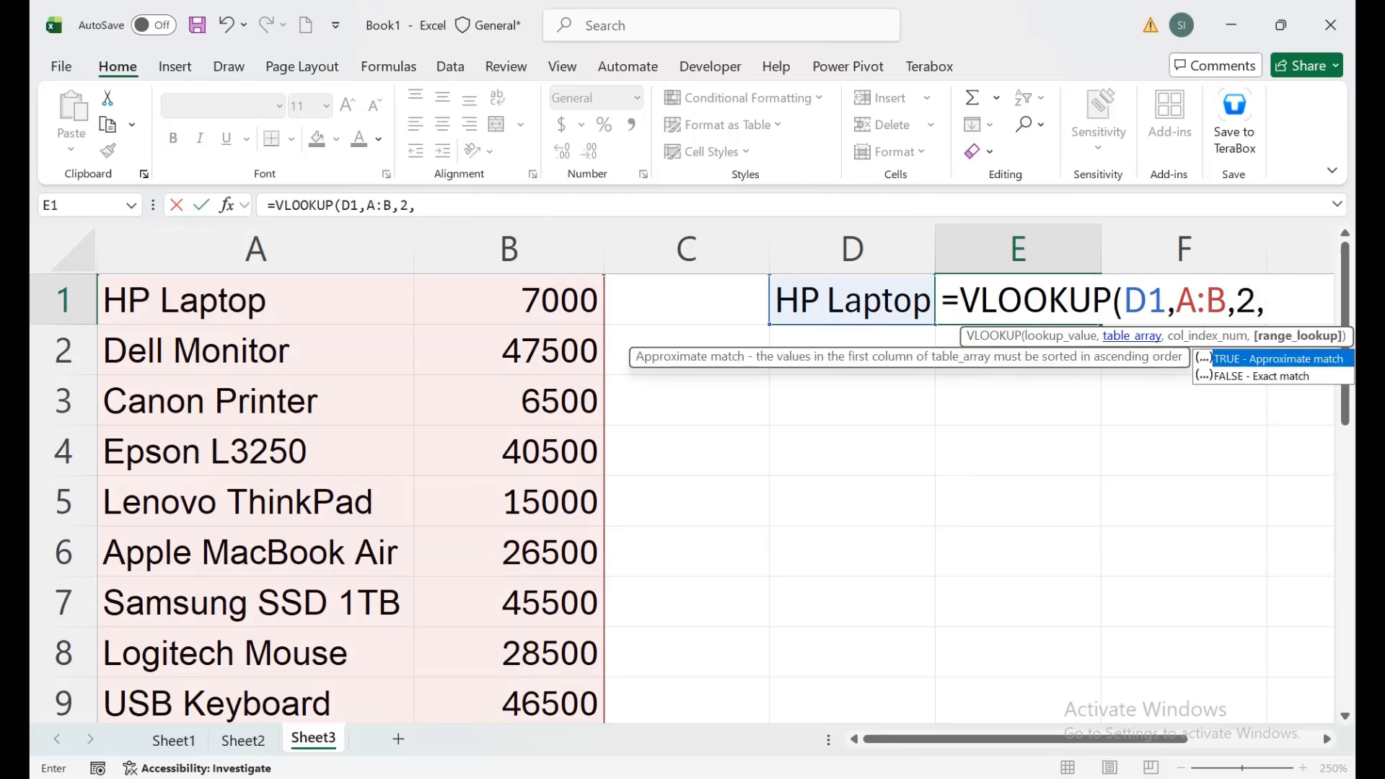
pyautogui.write('FALSE)')
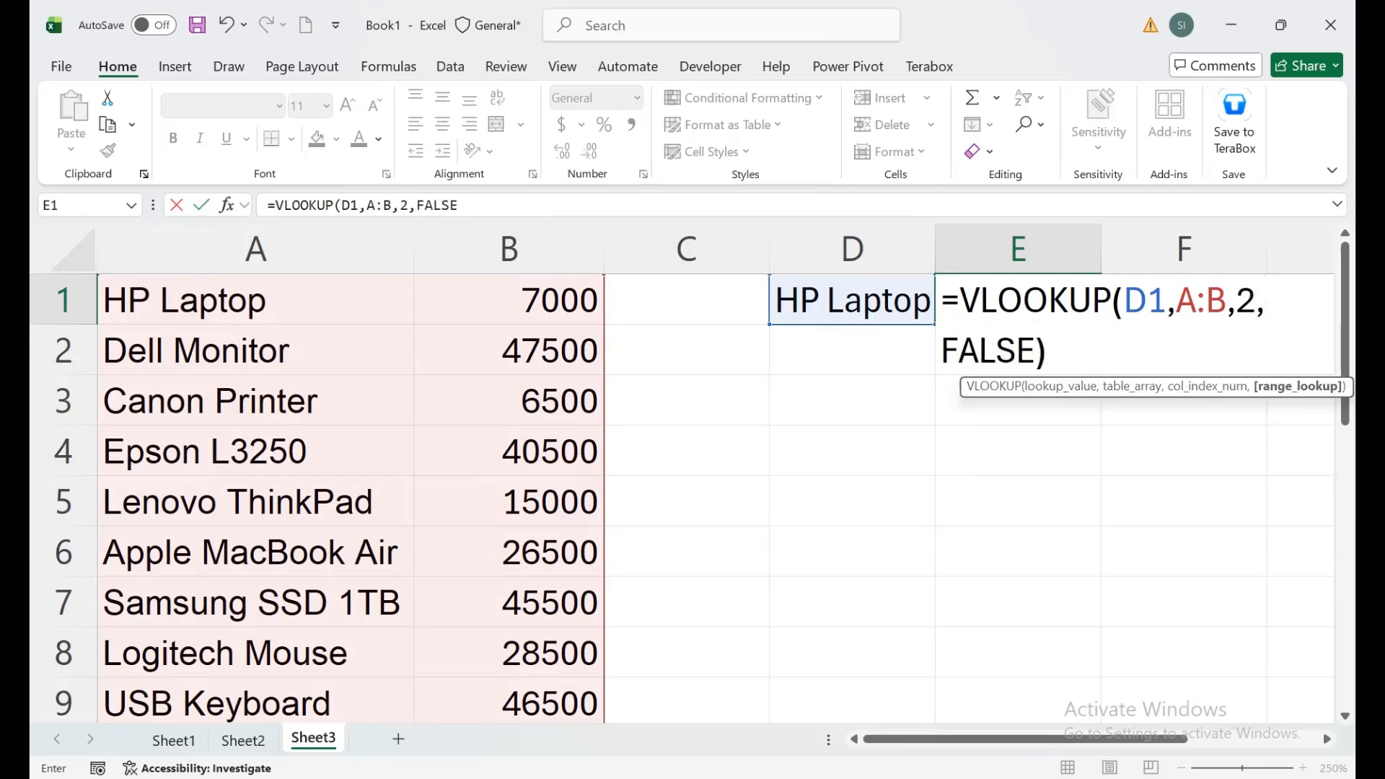
pyautogui.press('Return')
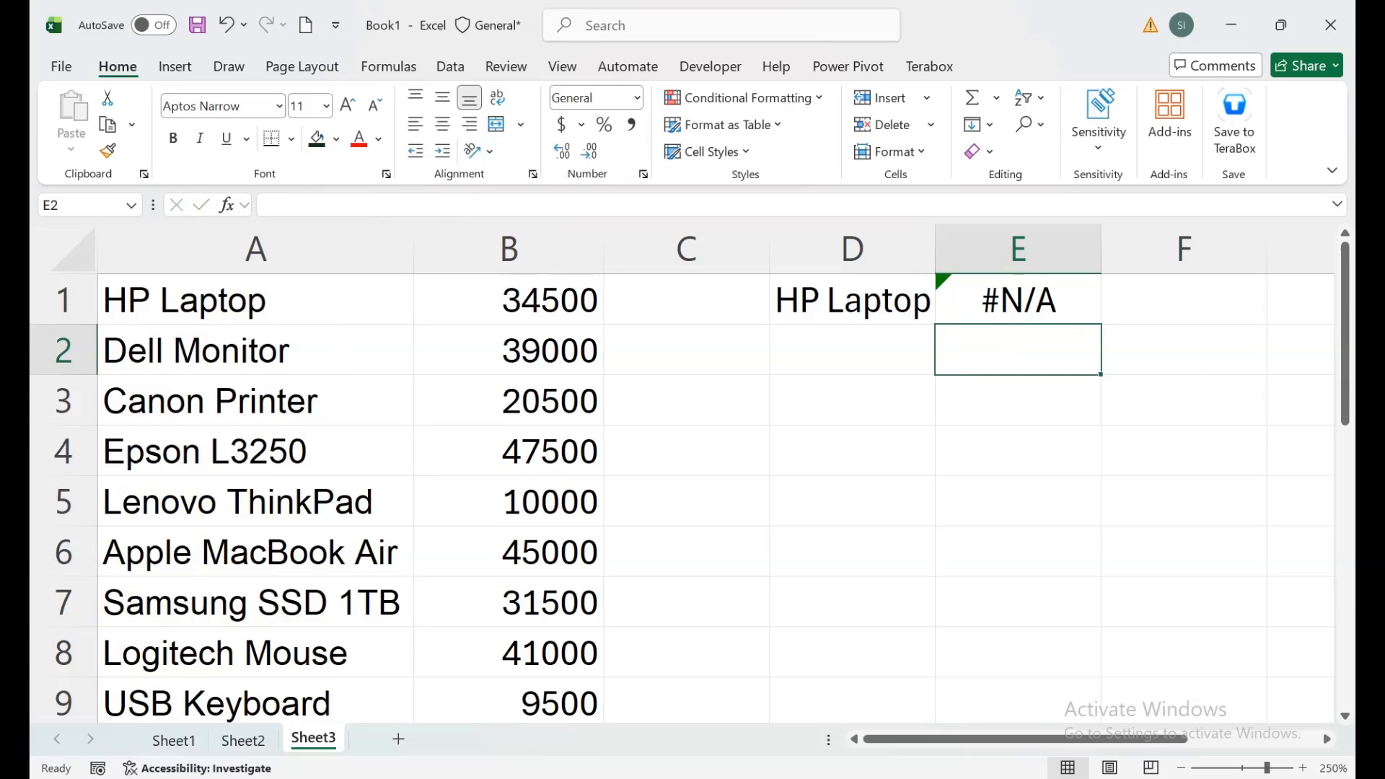
pyautogui.click(1017, 299)
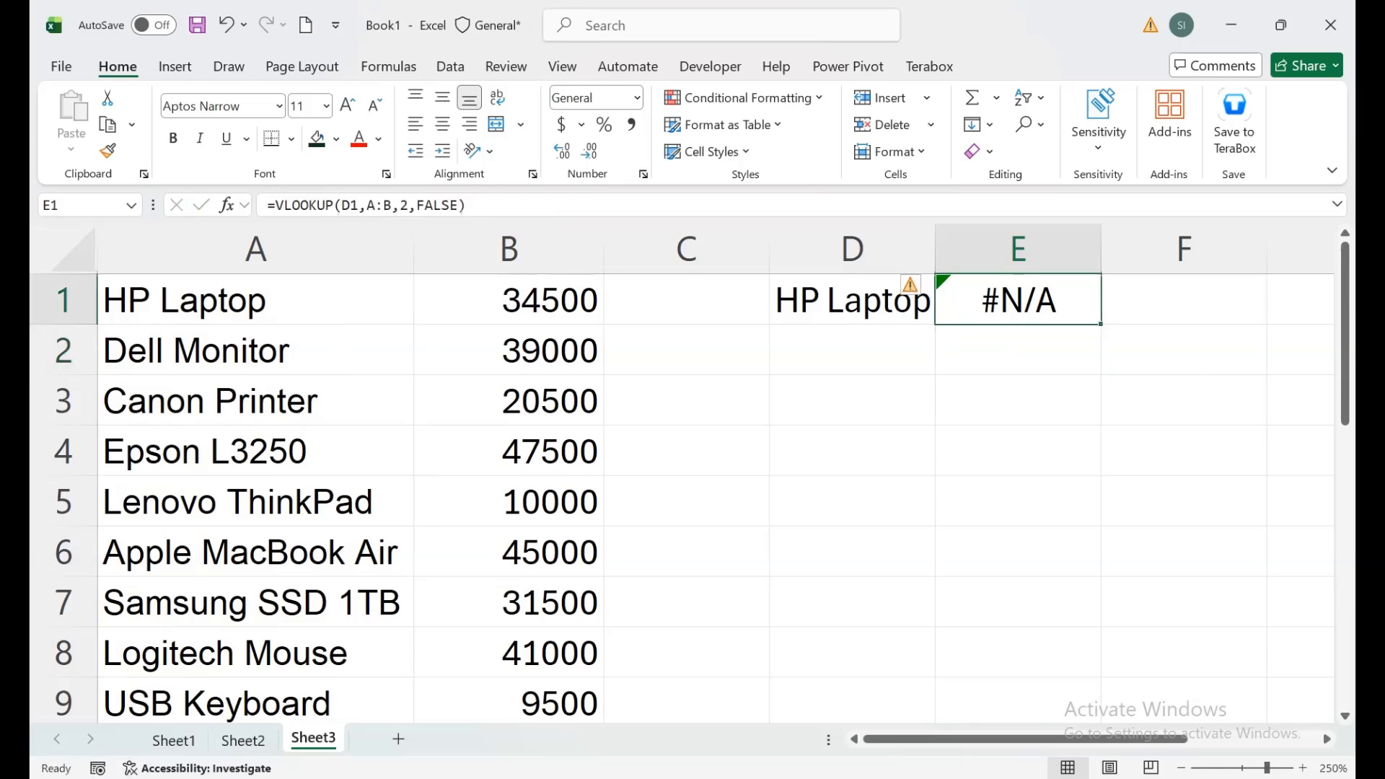
pyautogui.click(852, 350)
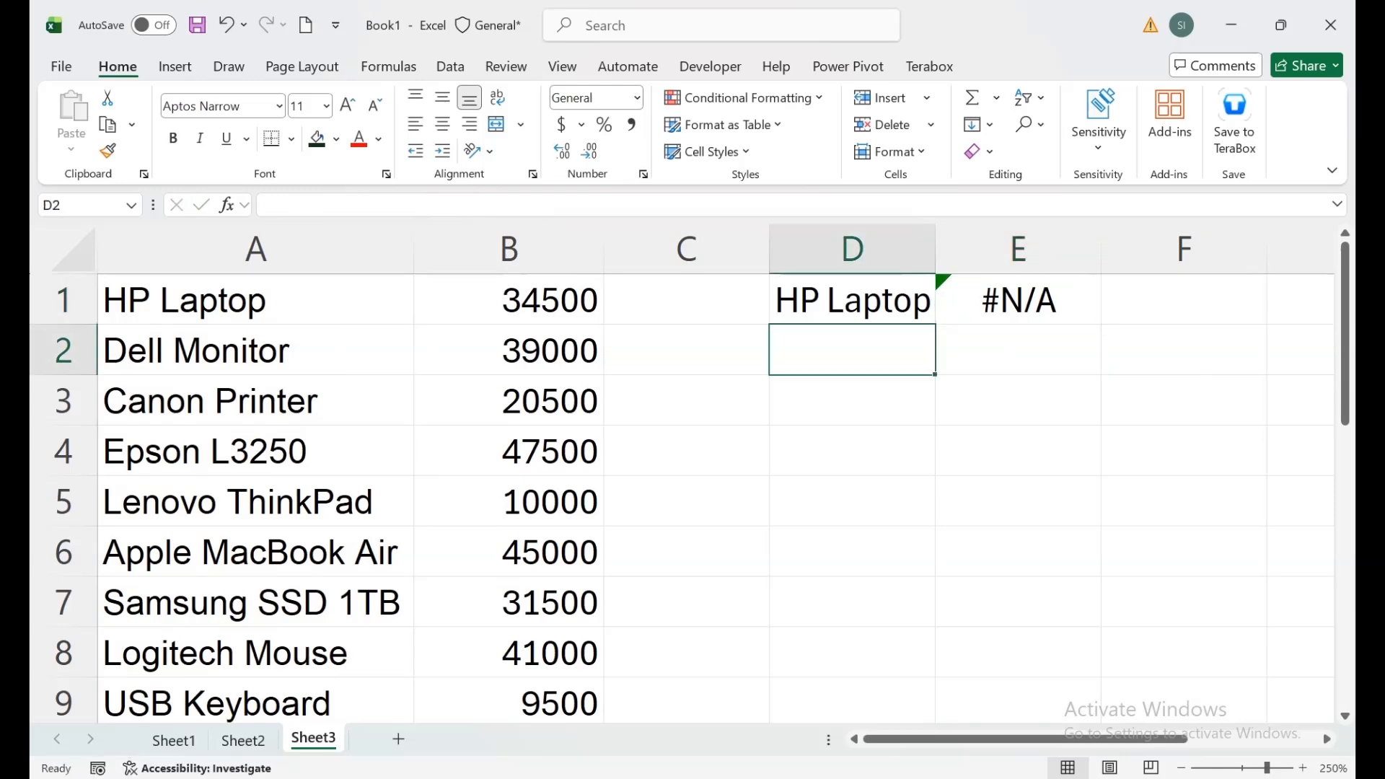
pyautogui.click(255, 300)
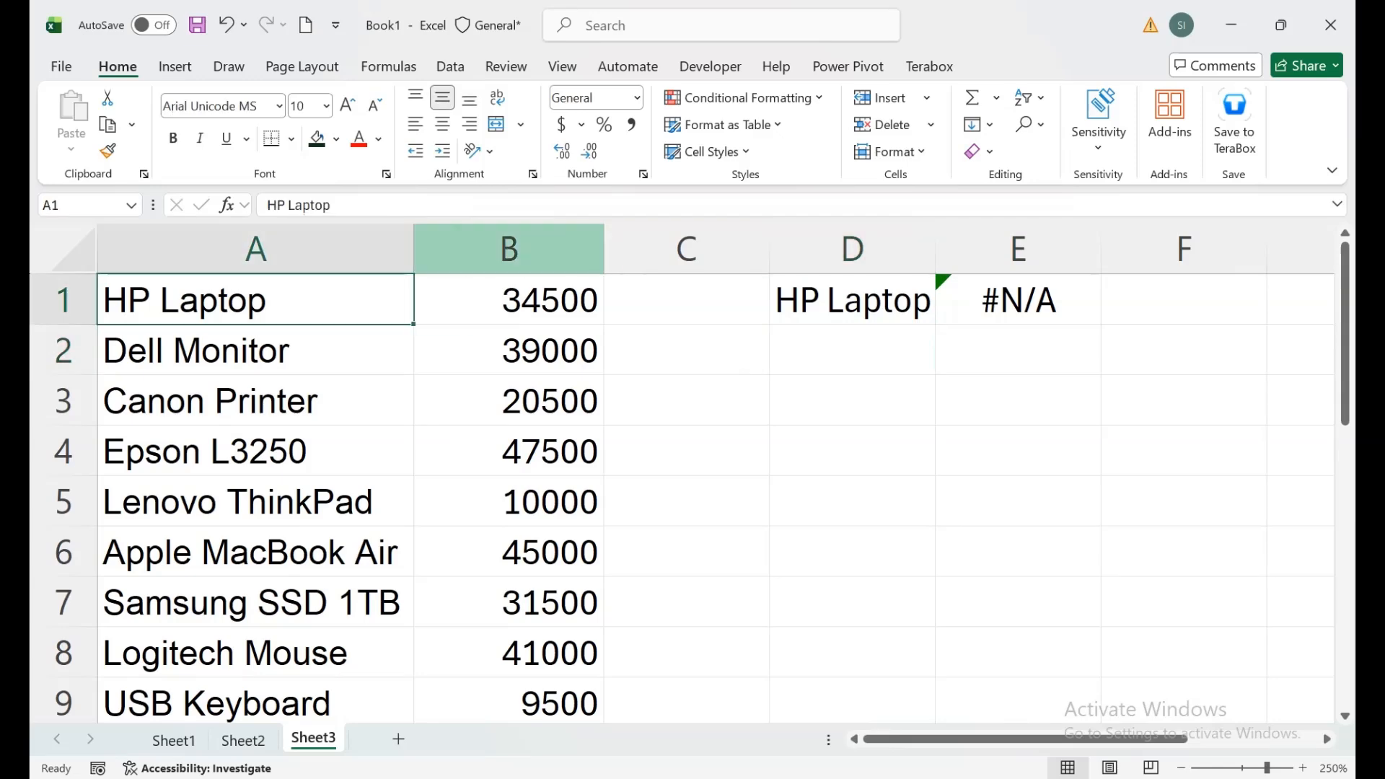
# - Test whether the two HP Laptop entries are identical with the formula =A1=D1 in cell C1
pyautogui.click(686, 300)
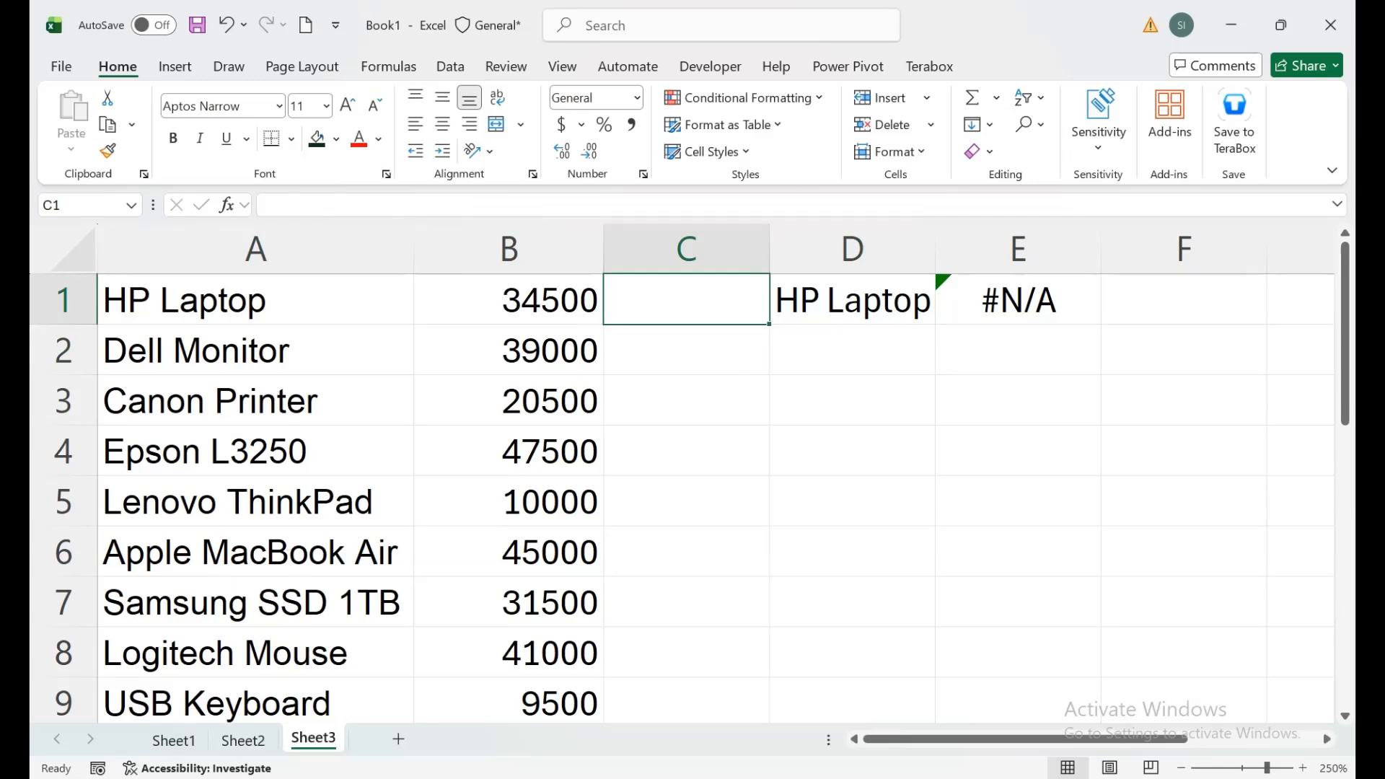
pyautogui.write('=')
pyautogui.click(255, 299)
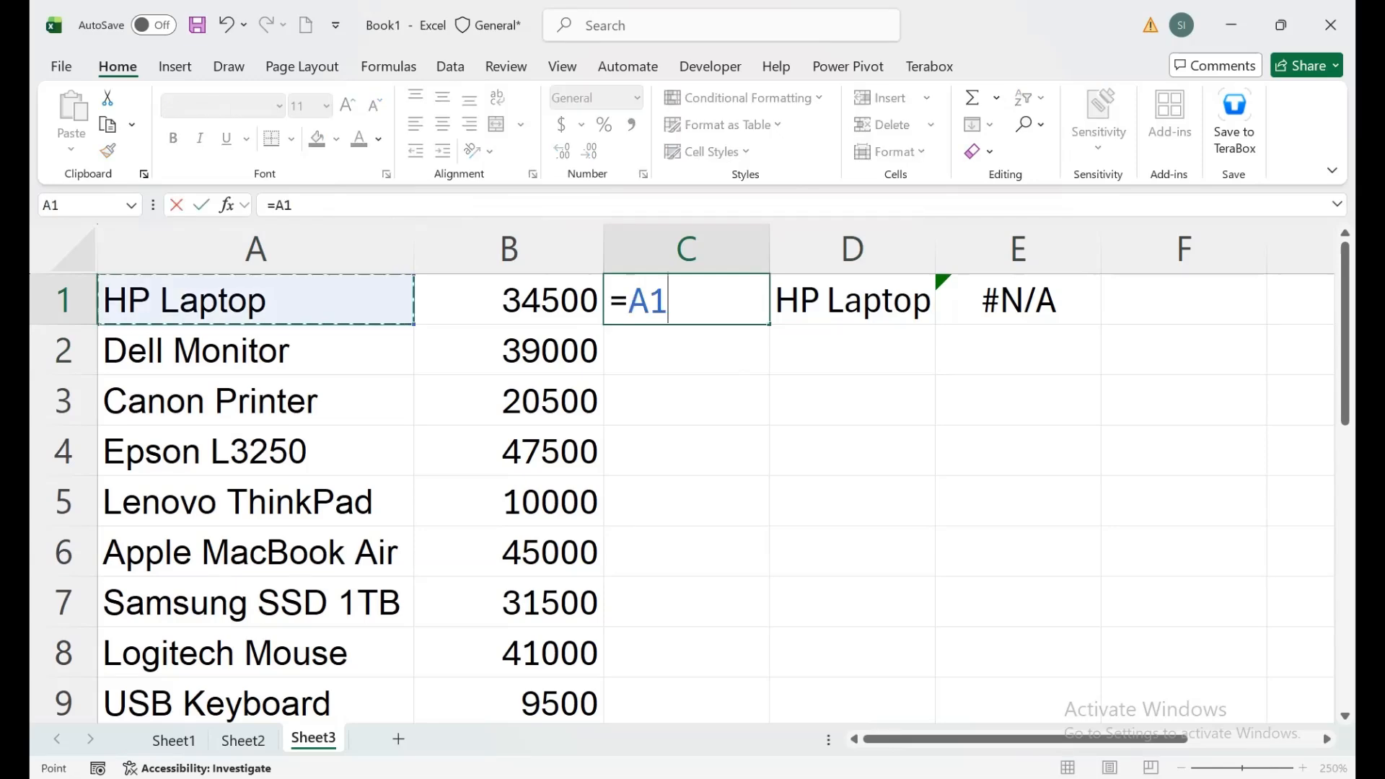
pyautogui.write('=')
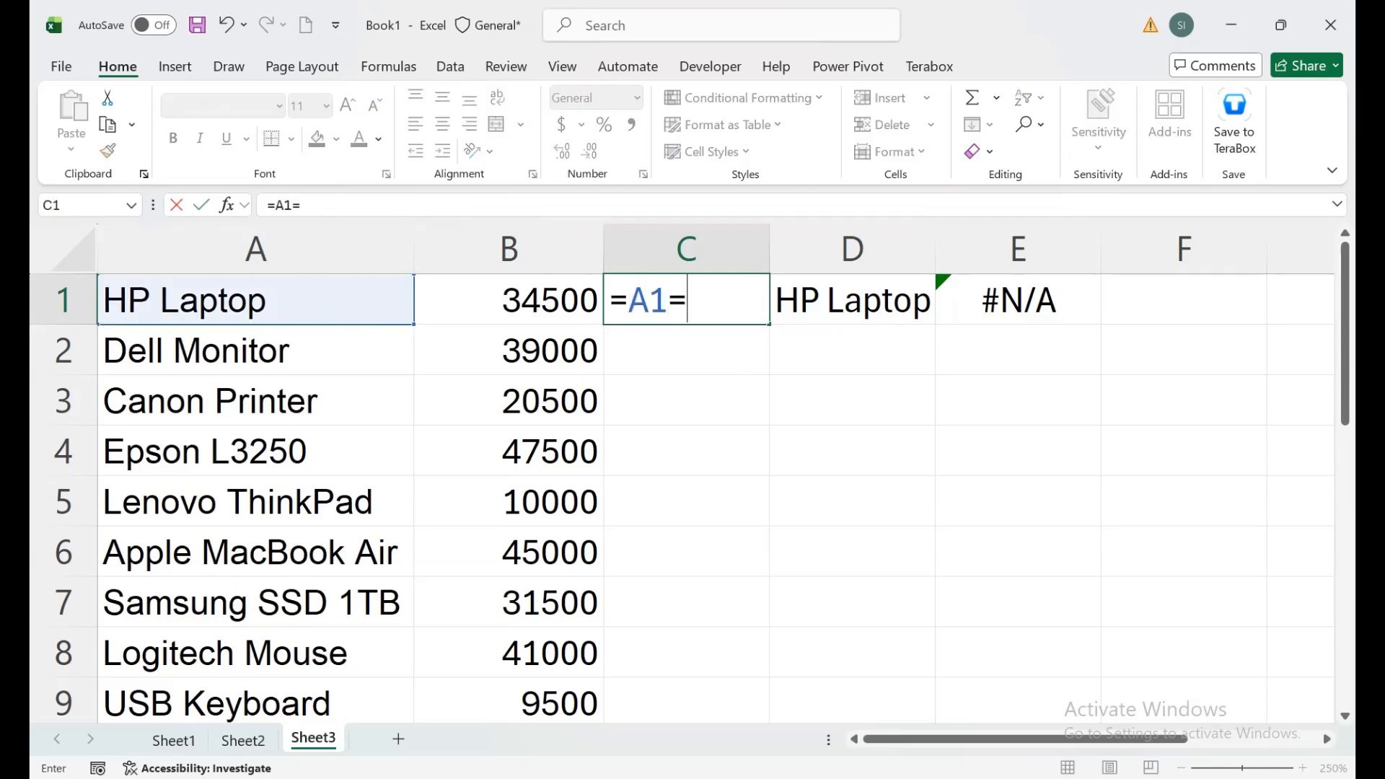
pyautogui.click(852, 299)
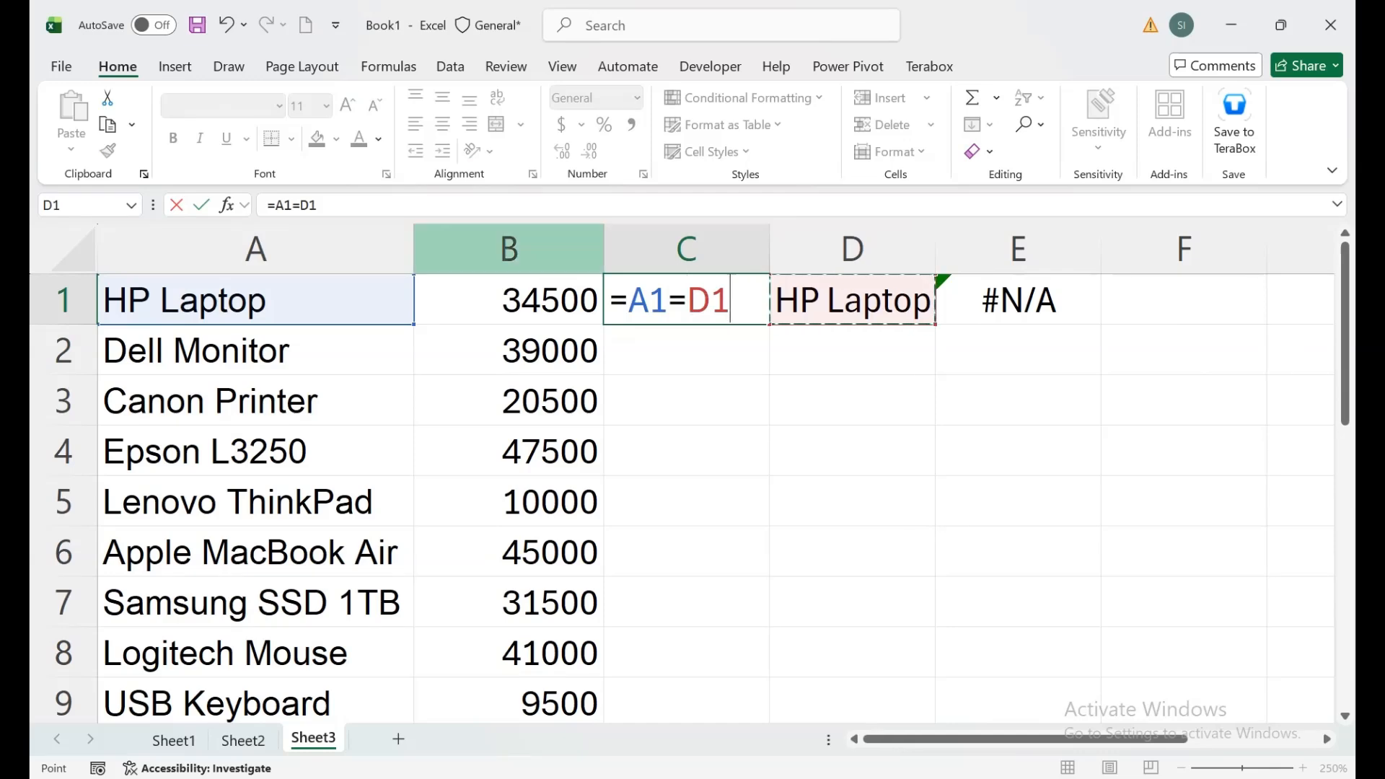
pyautogui.press('Return')
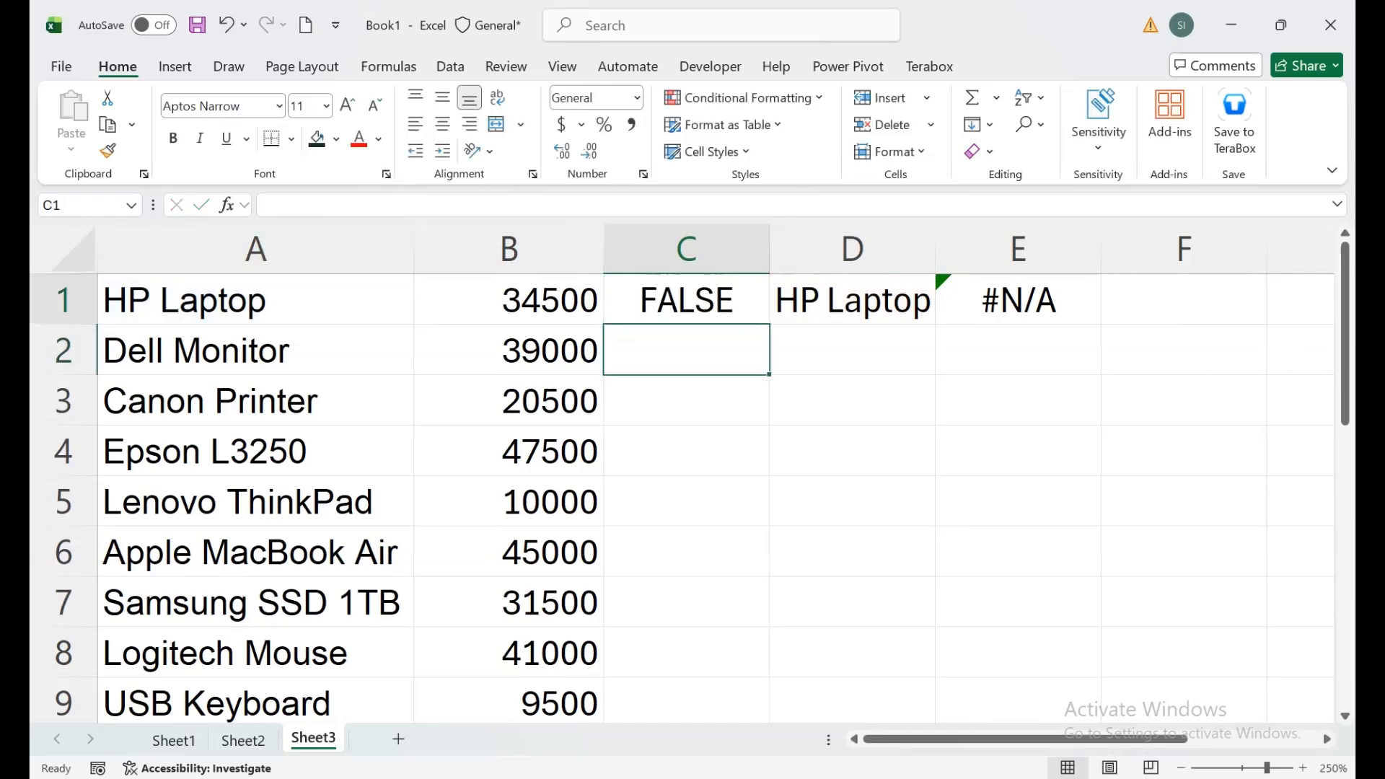
# - Replace the comparison in cell C1 with =LEN(A1) to count the characters in A1
pyautogui.click(686, 299)
pyautogui.press('Delete')
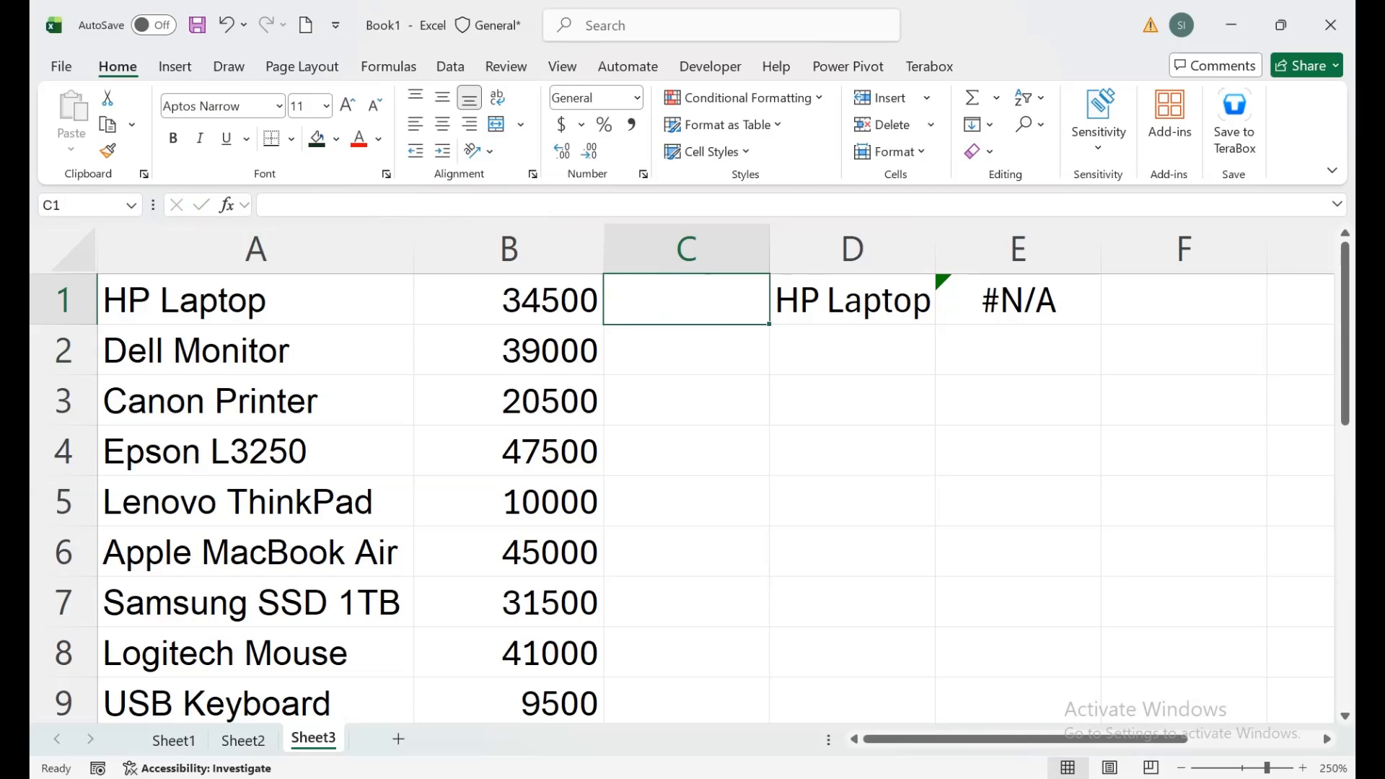
pyautogui.write('=len')
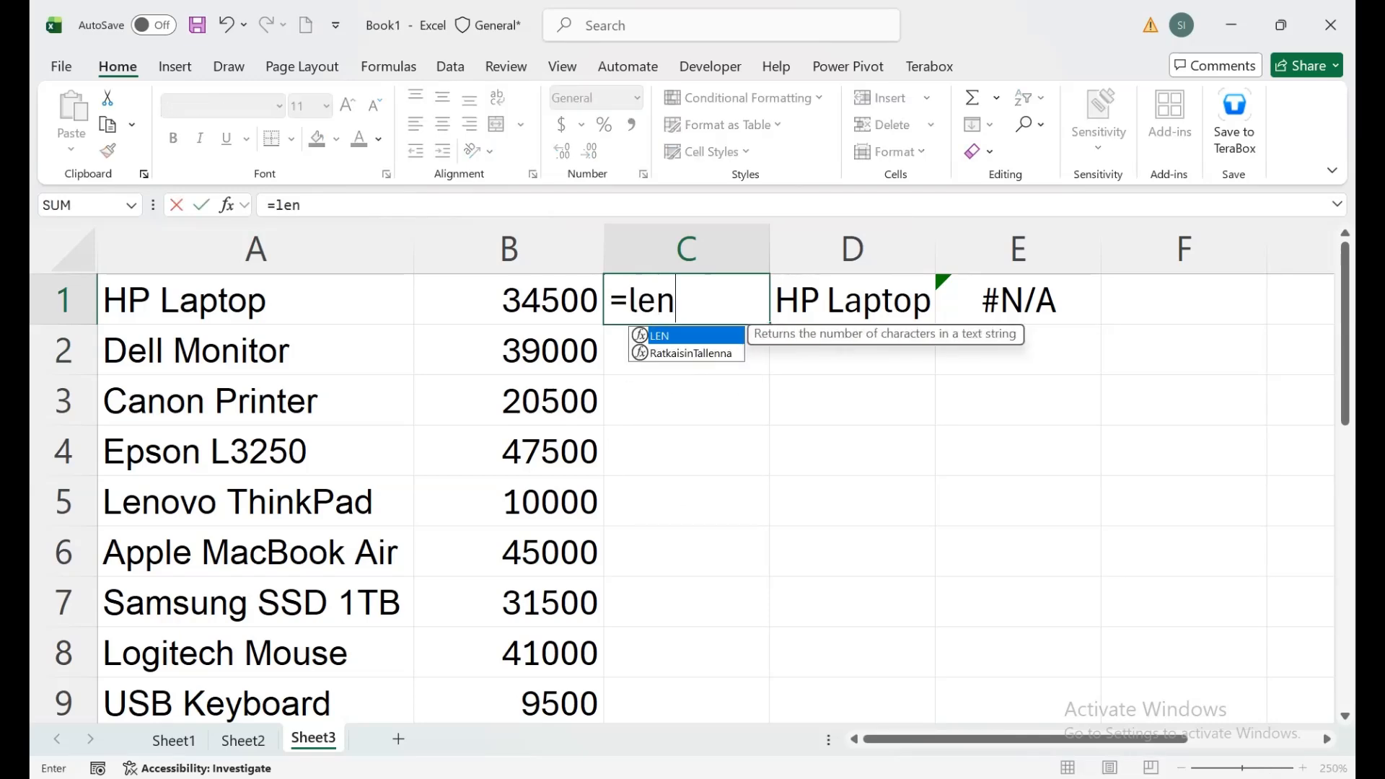
pyautogui.press('Tab')
pyautogui.press('Left')
pyautogui.press('Left')
pyautogui.write(')')
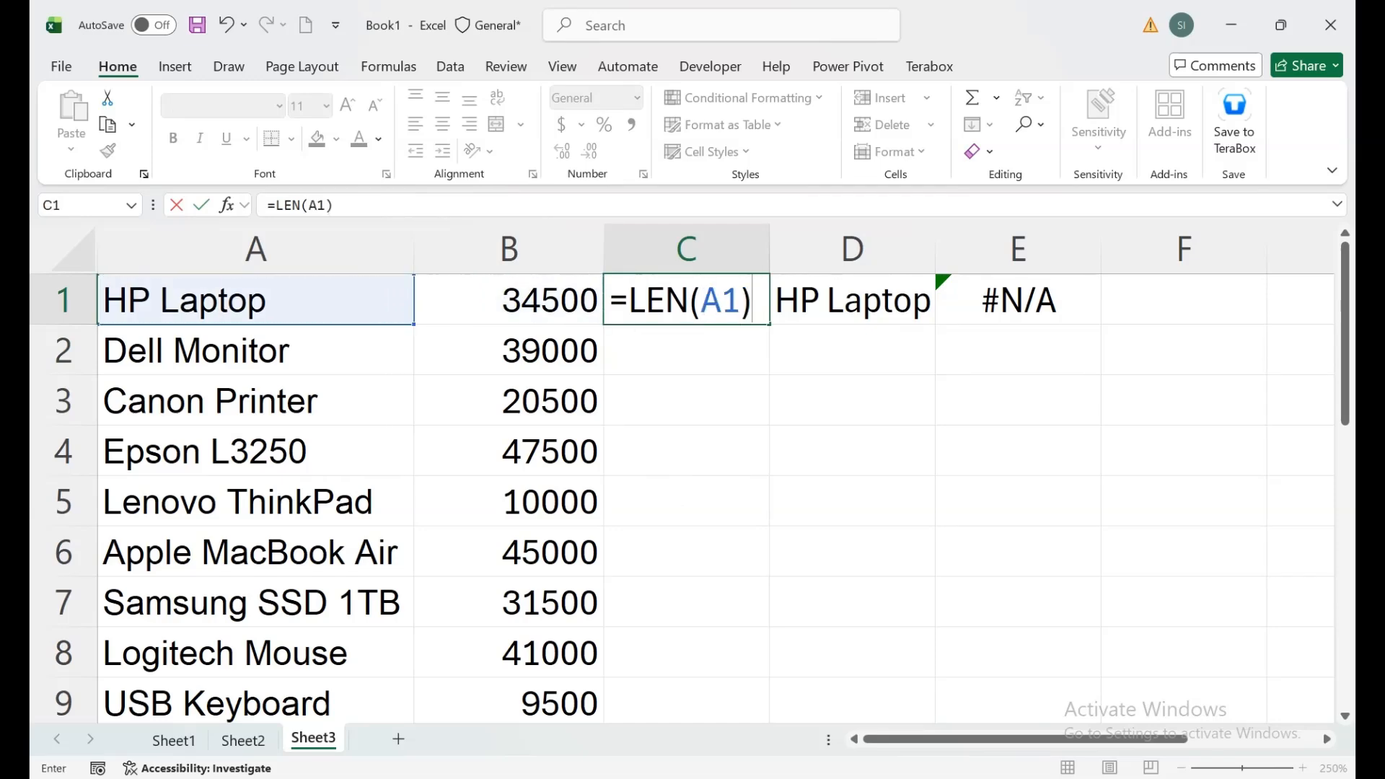
pyautogui.press('Return')
pyautogui.click(686, 299)
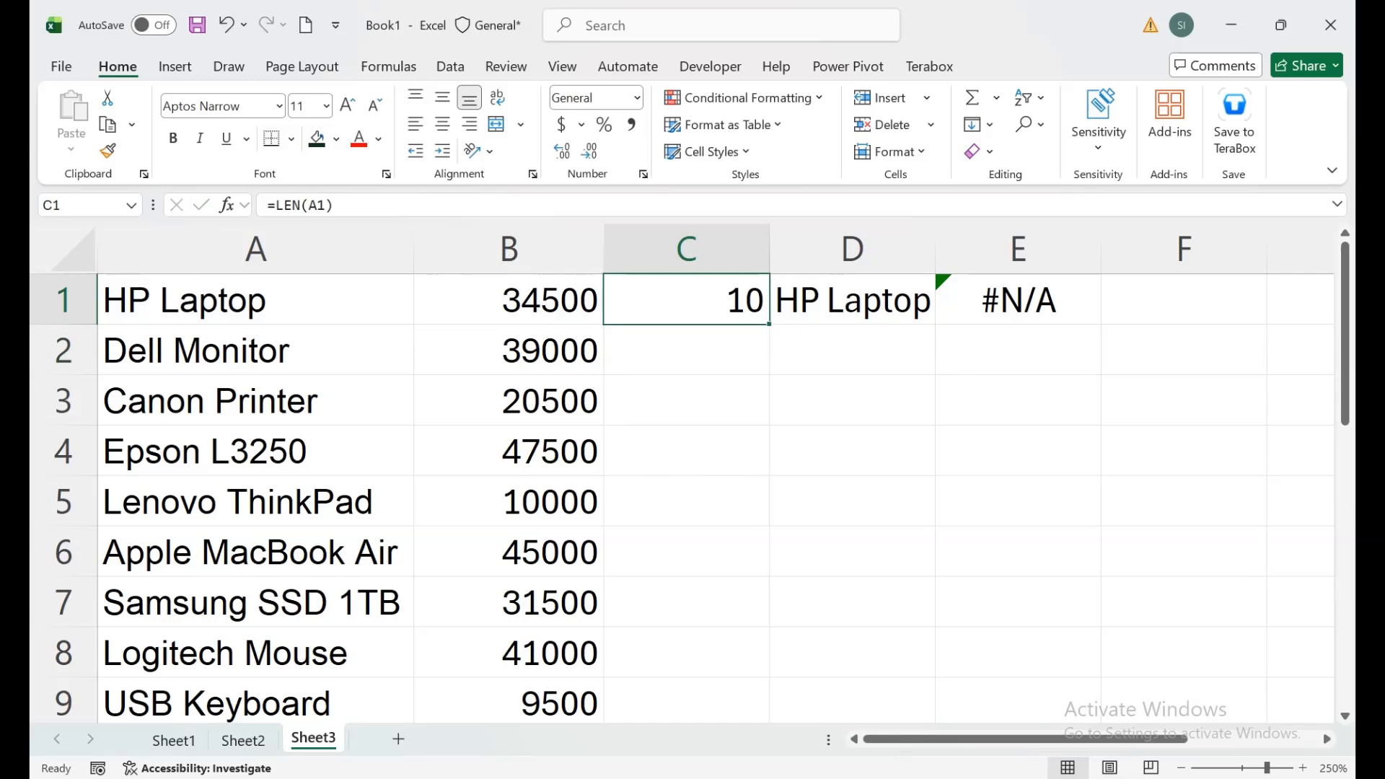
# - Replace the formula in cell C1 with =LEN(D1) to count the characters in the lookup value
pyautogui.press('Delete')
pyautogui.write('=lebn')
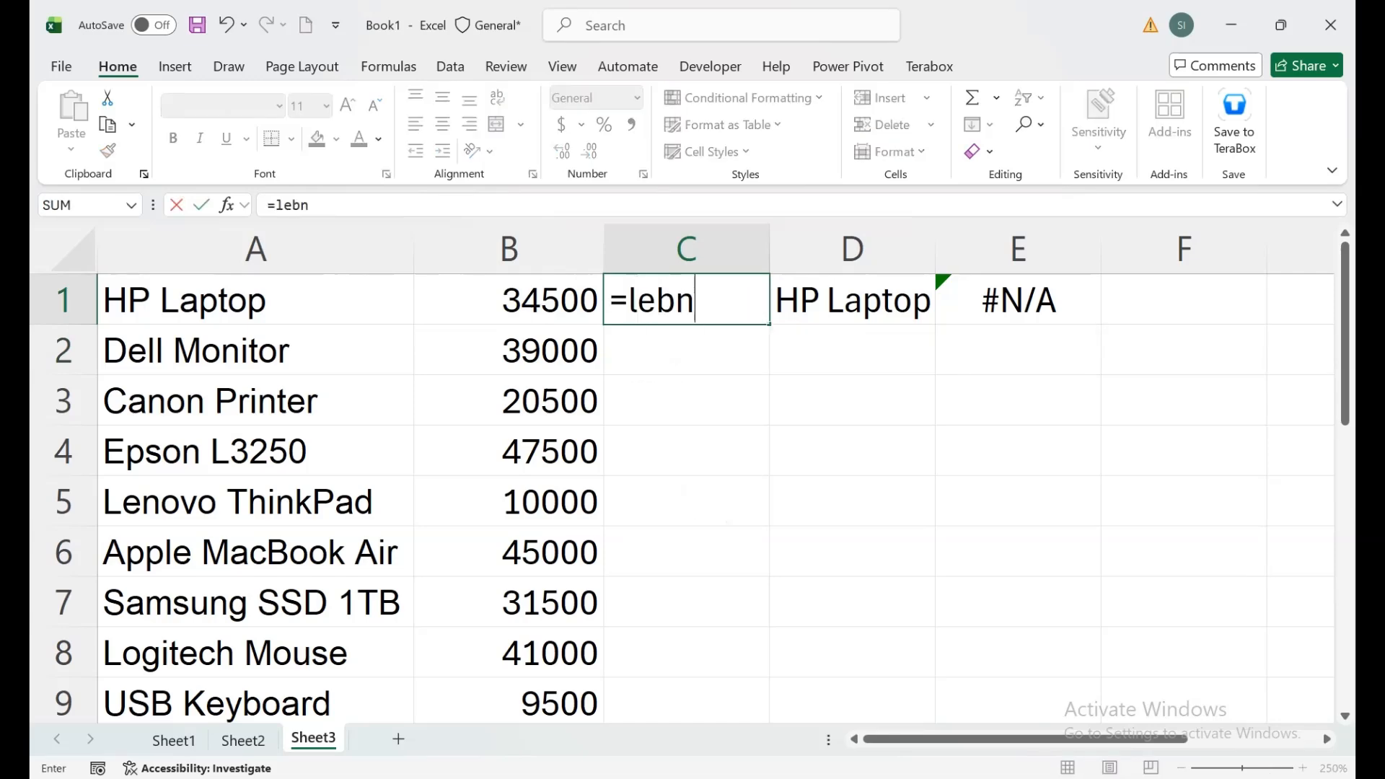
pyautogui.press('BackSpace')
pyautogui.press('BackSpace')
pyautogui.write('n')
pyautogui.press('Tab')
pyautogui.click(852, 300)
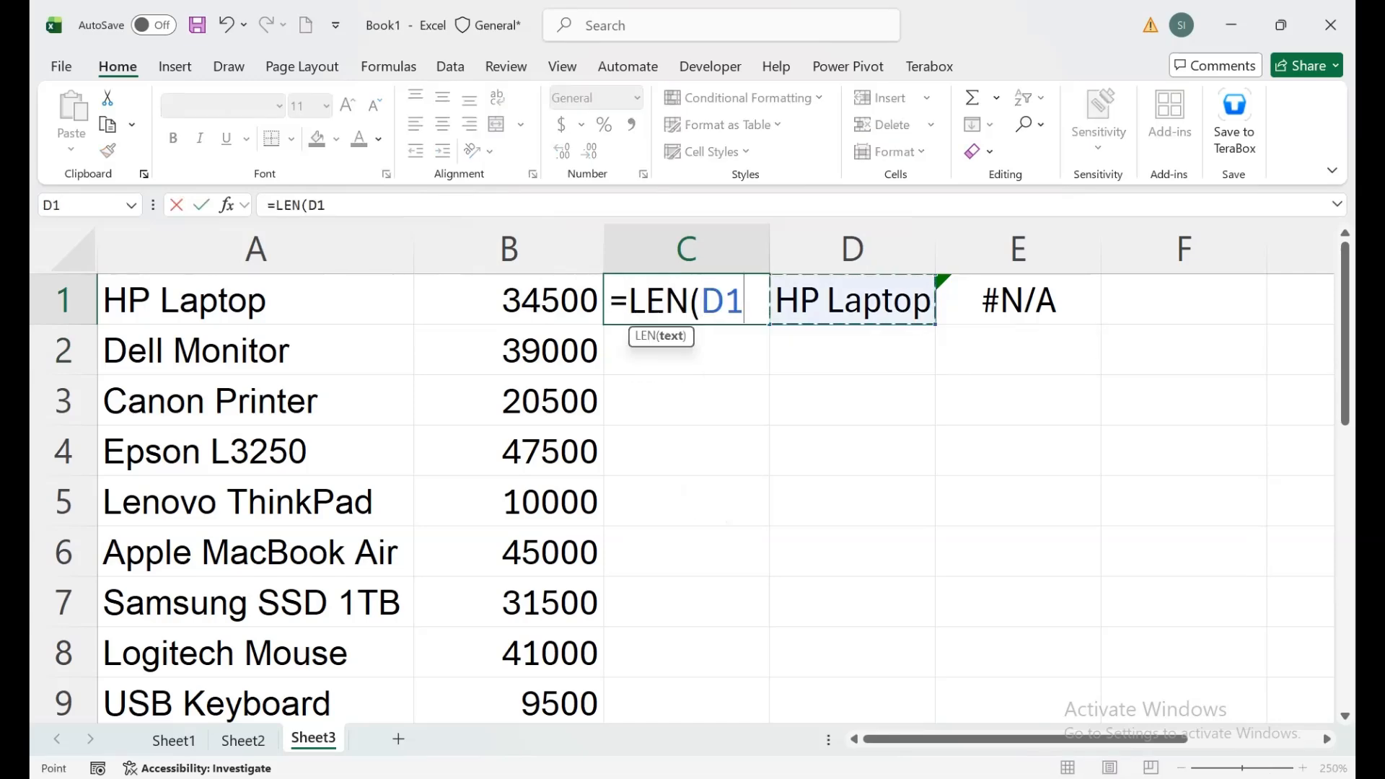
pyautogui.write(')')
pyautogui.press('Return')
pyautogui.click(1017, 300)
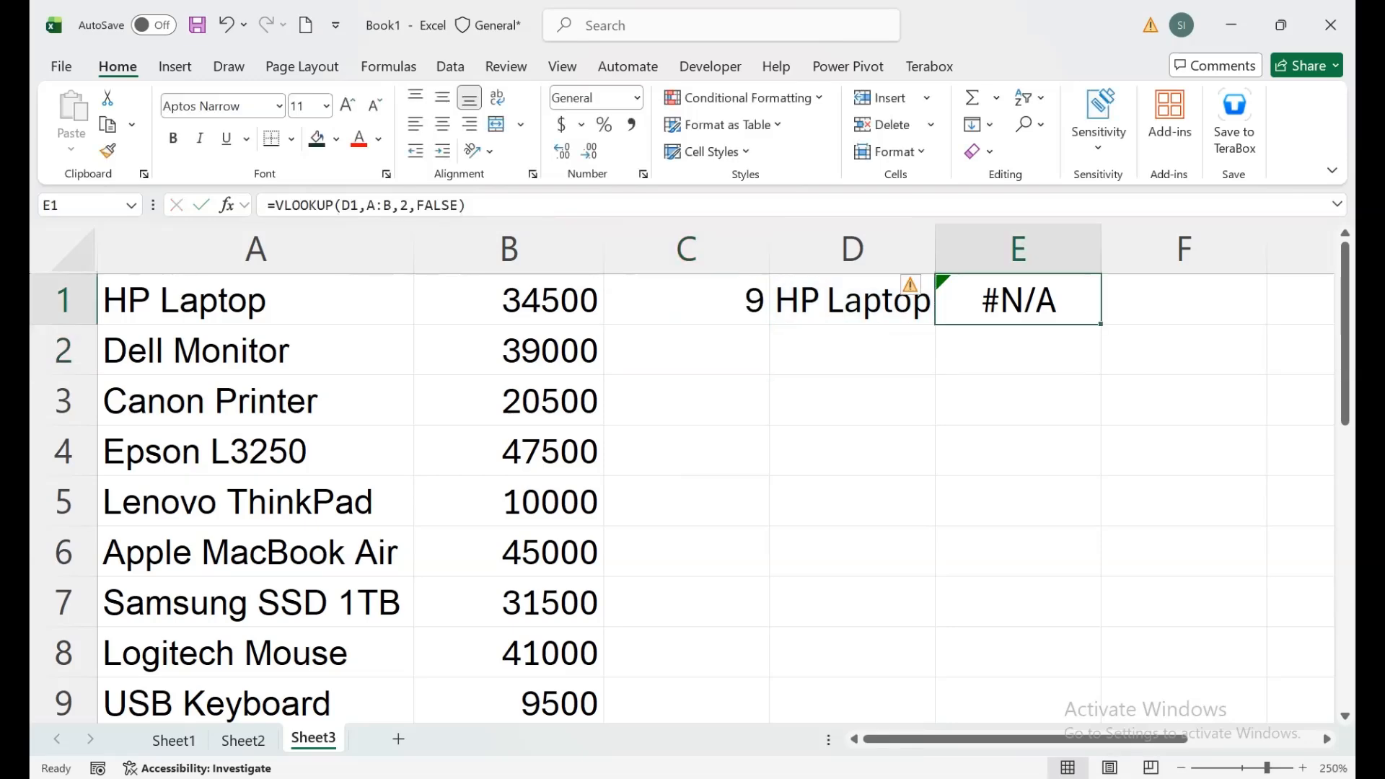
pyautogui.click(686, 299)
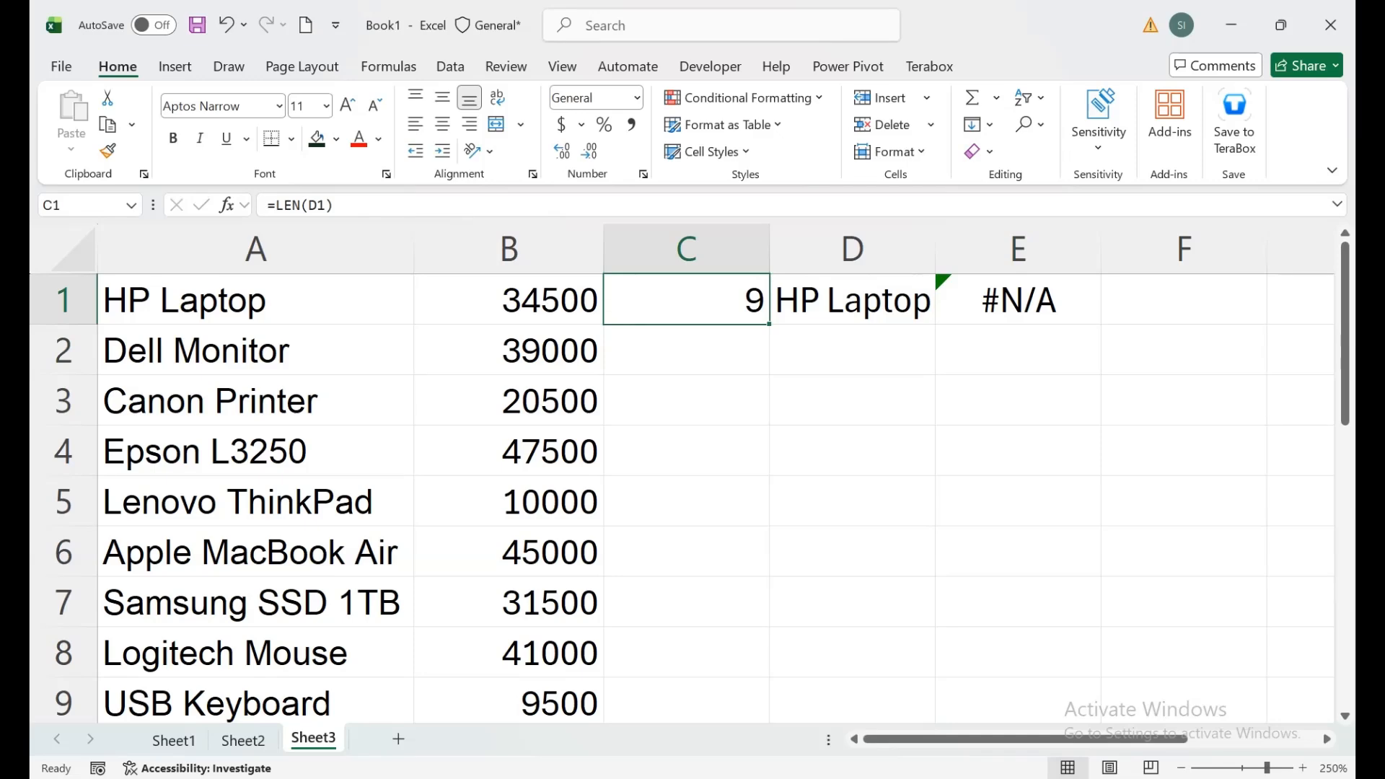
# - Check the ends of the text in cells A1 and D1 for a trailing space
pyautogui.doubleClick(276, 299)
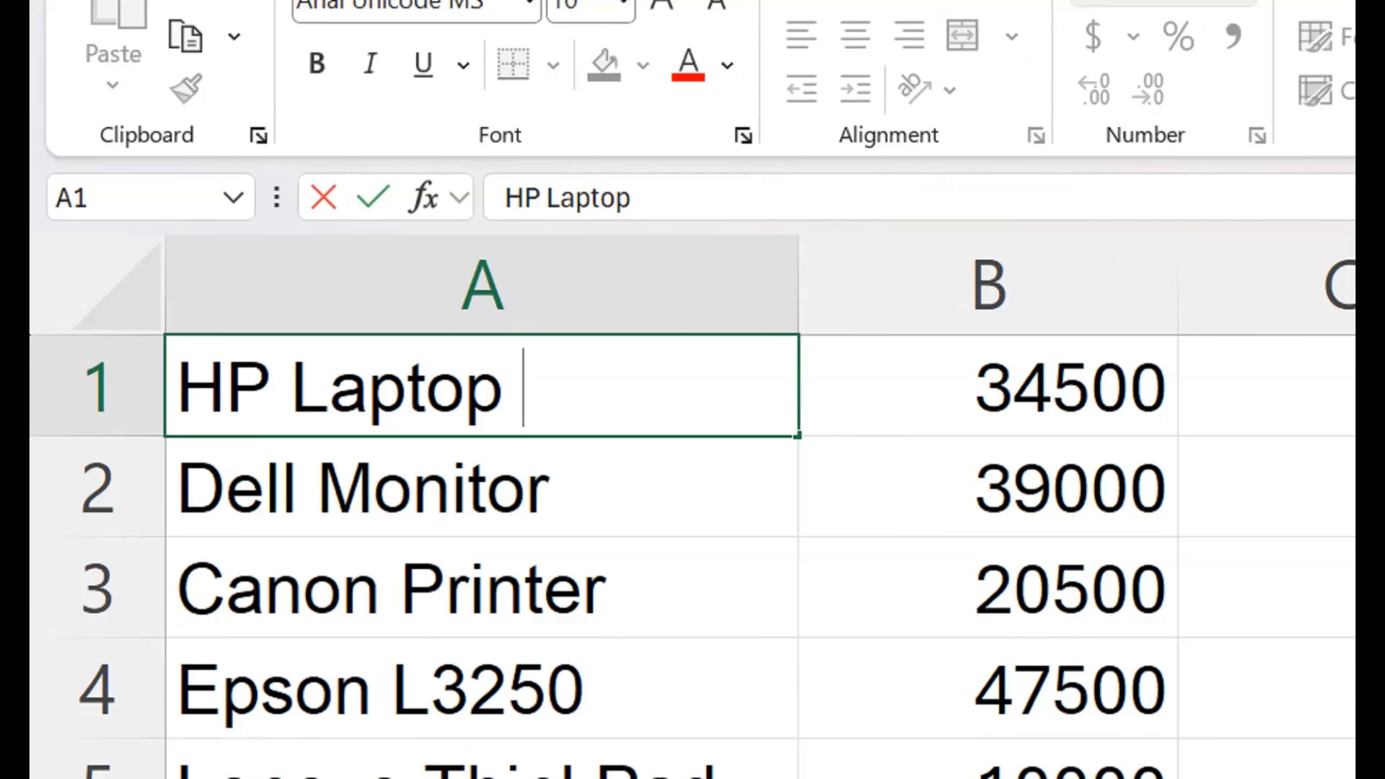
pyautogui.press('Return')
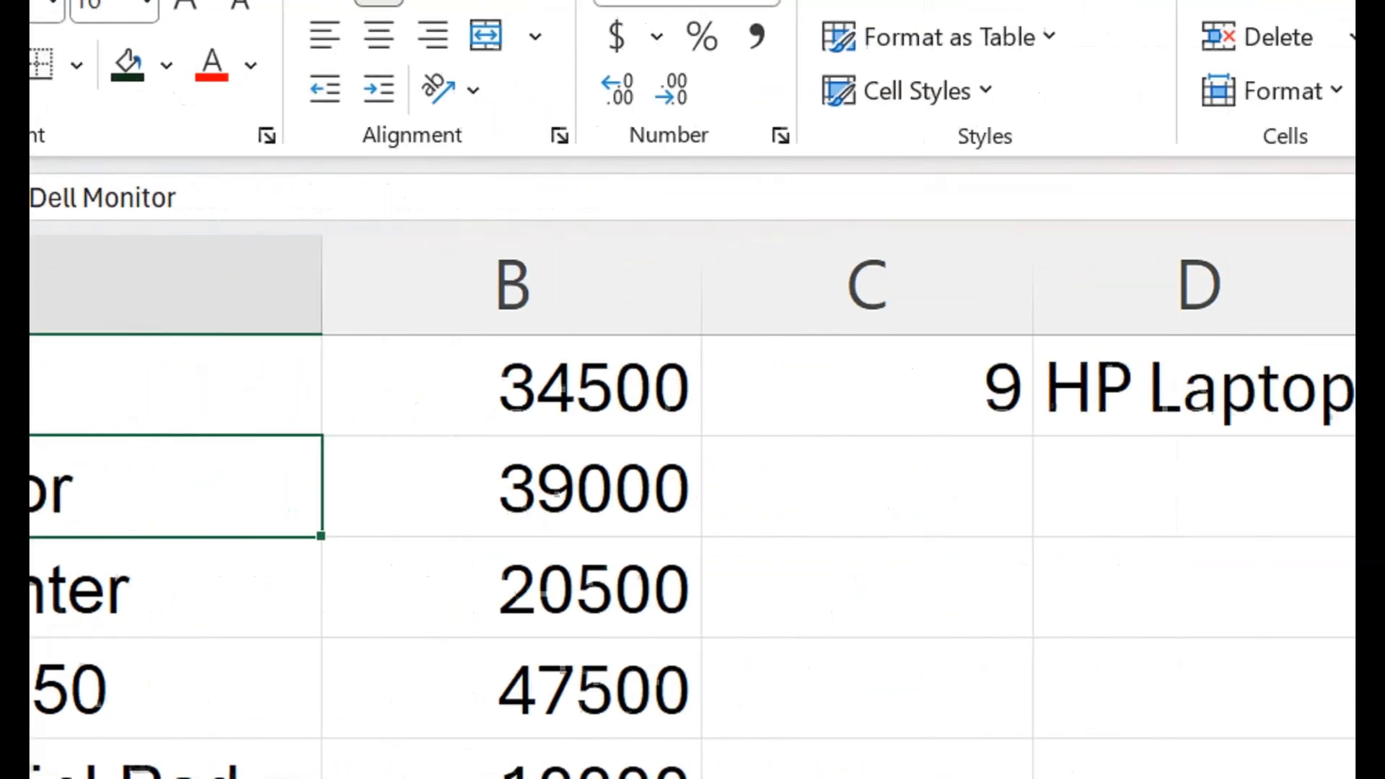
pyautogui.click(1014, 387)
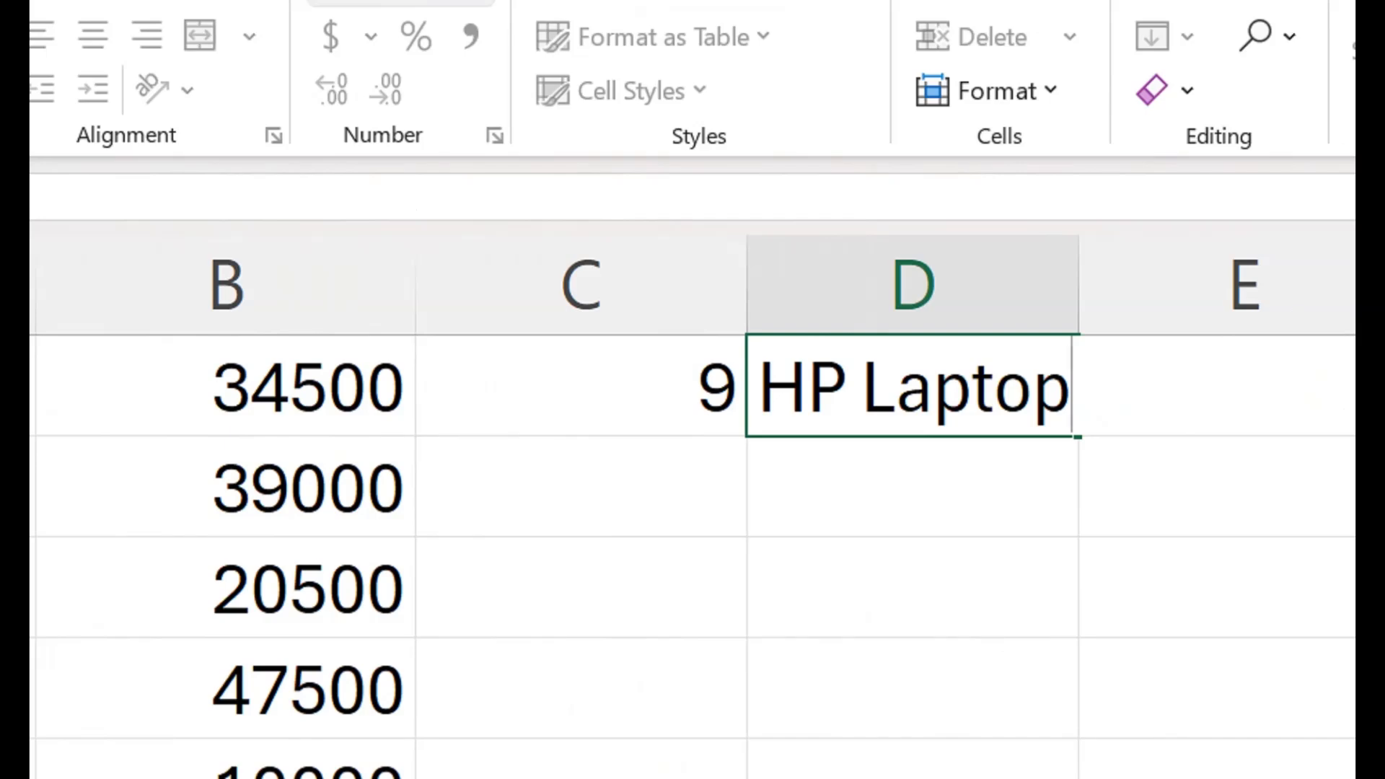
pyautogui.click(908, 586)
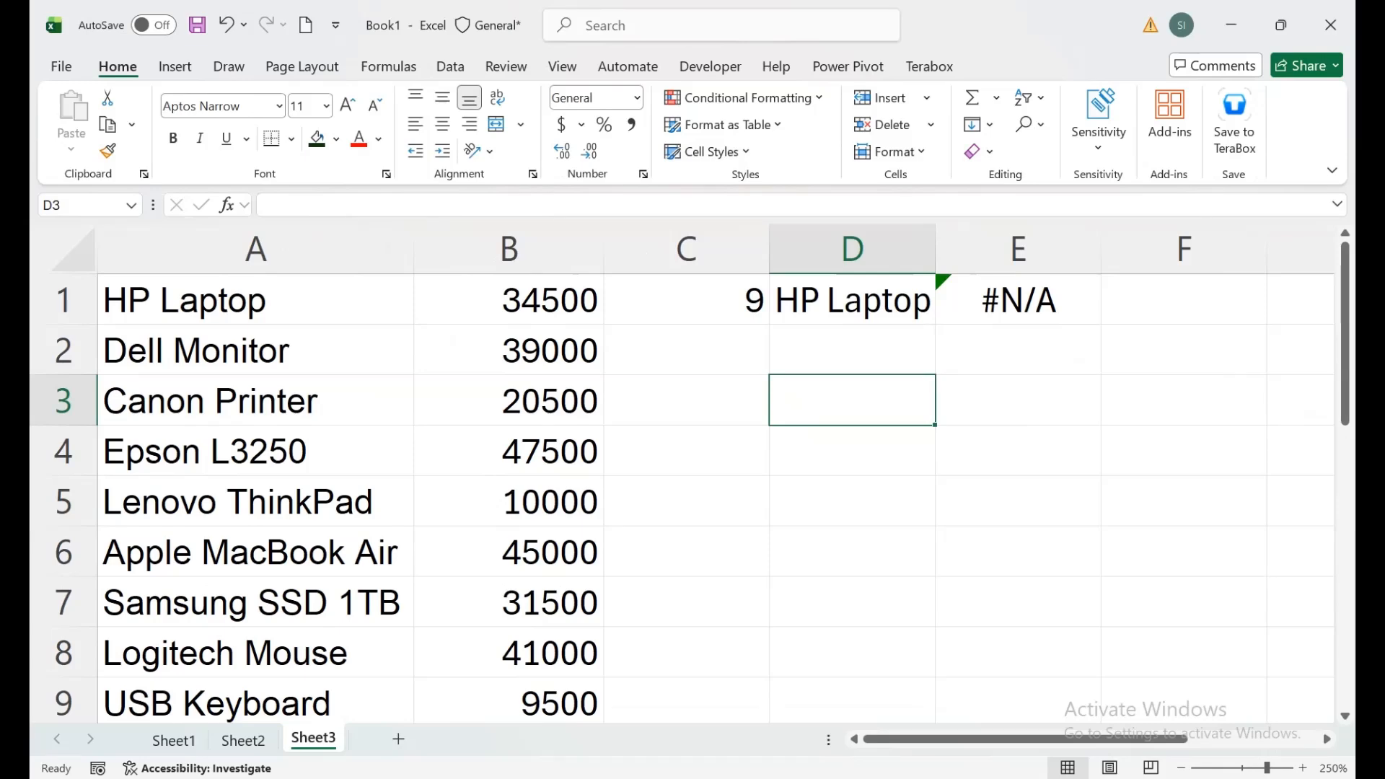
# - Clear cell C1 and wrap the table range in E1 in TRIM, making the formula =VLOOKUP(D1,TRIM(A:B),2,FALSE)
pyautogui.click(686, 299)
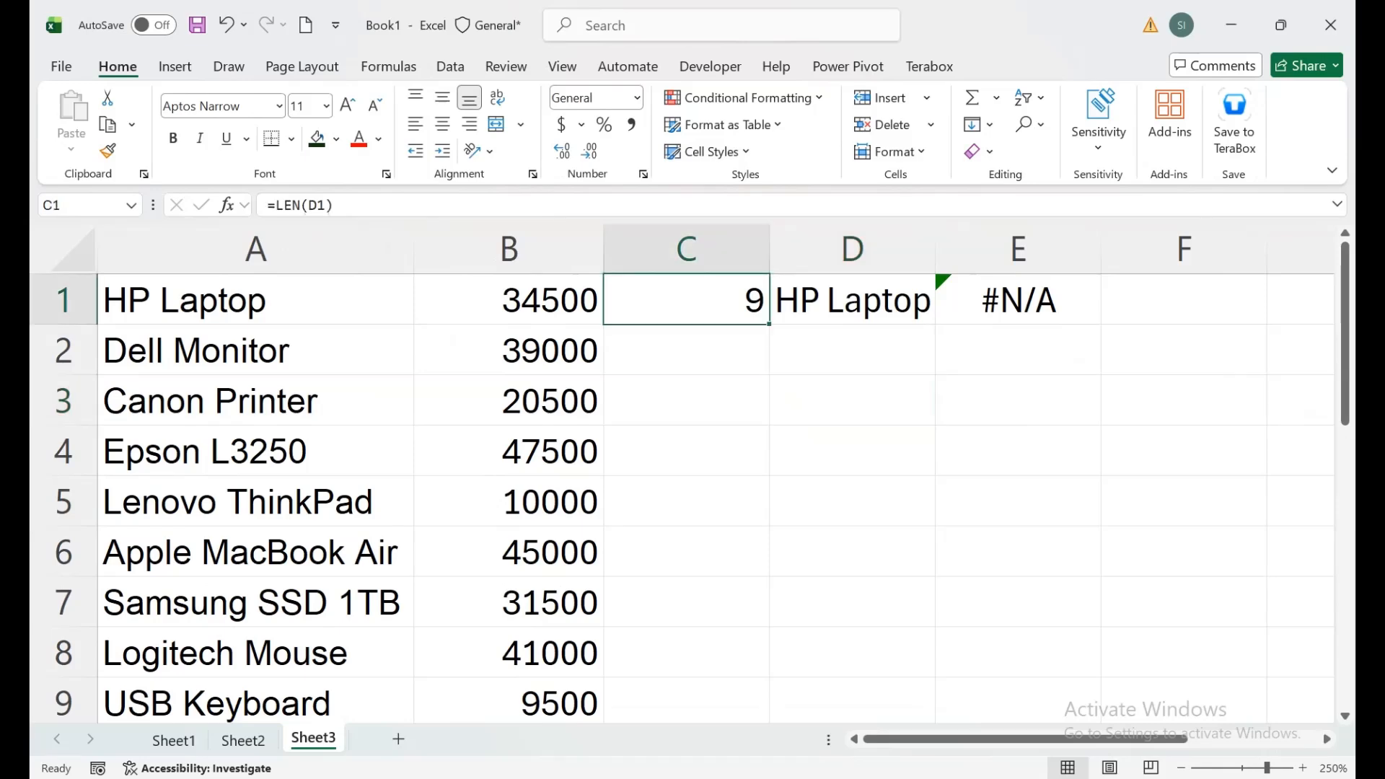
pyautogui.press('Delete')
pyautogui.doubleClick(1023, 300)
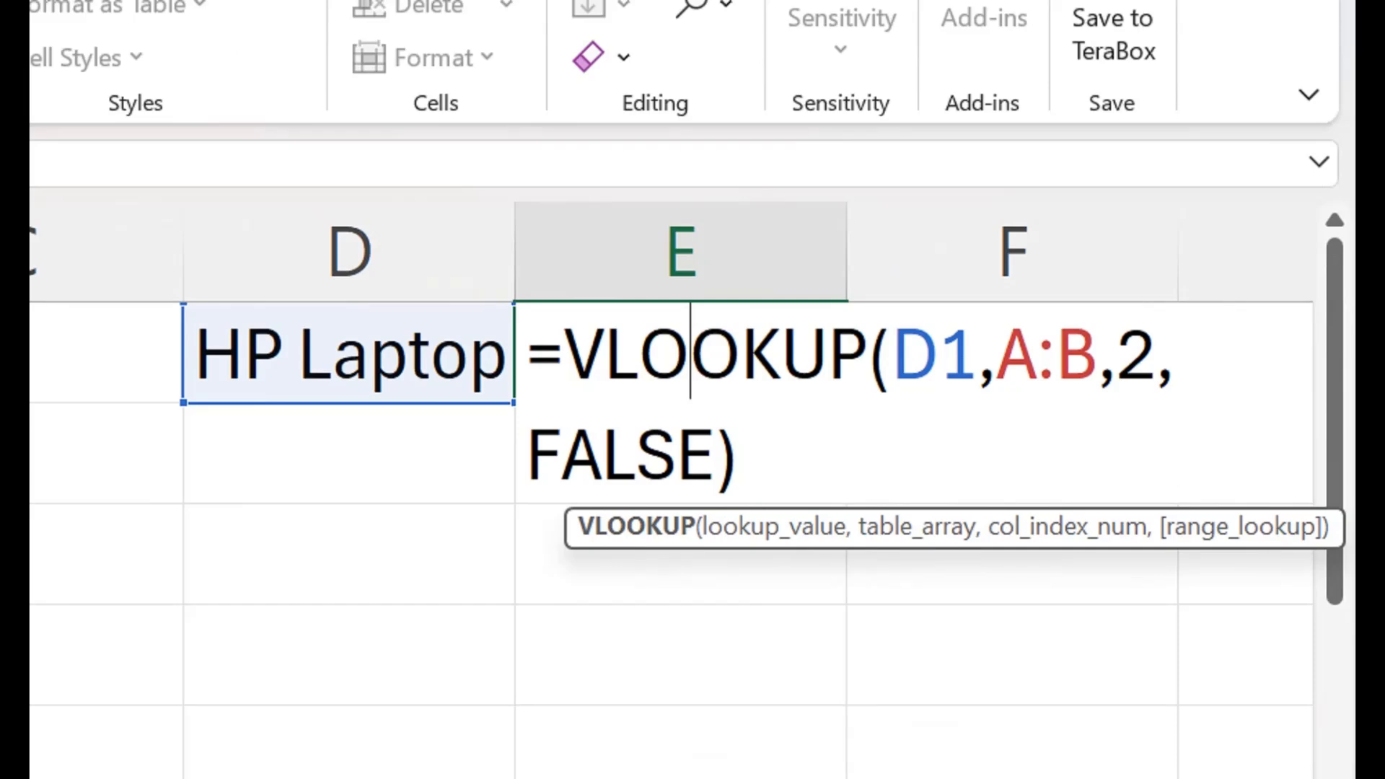
pyautogui.moveTo(1165, 301); pyautogui.dragTo(1123, 300)
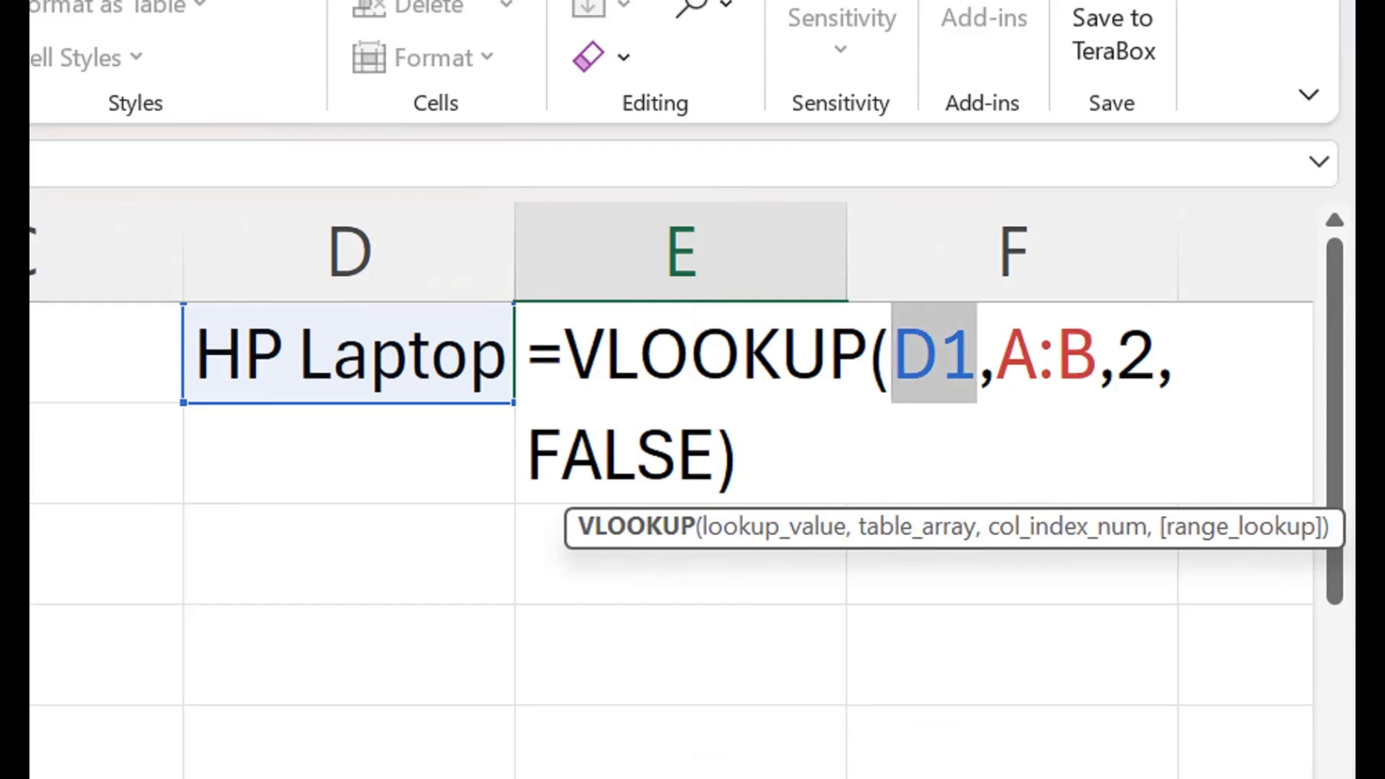
pyautogui.click(892, 353)
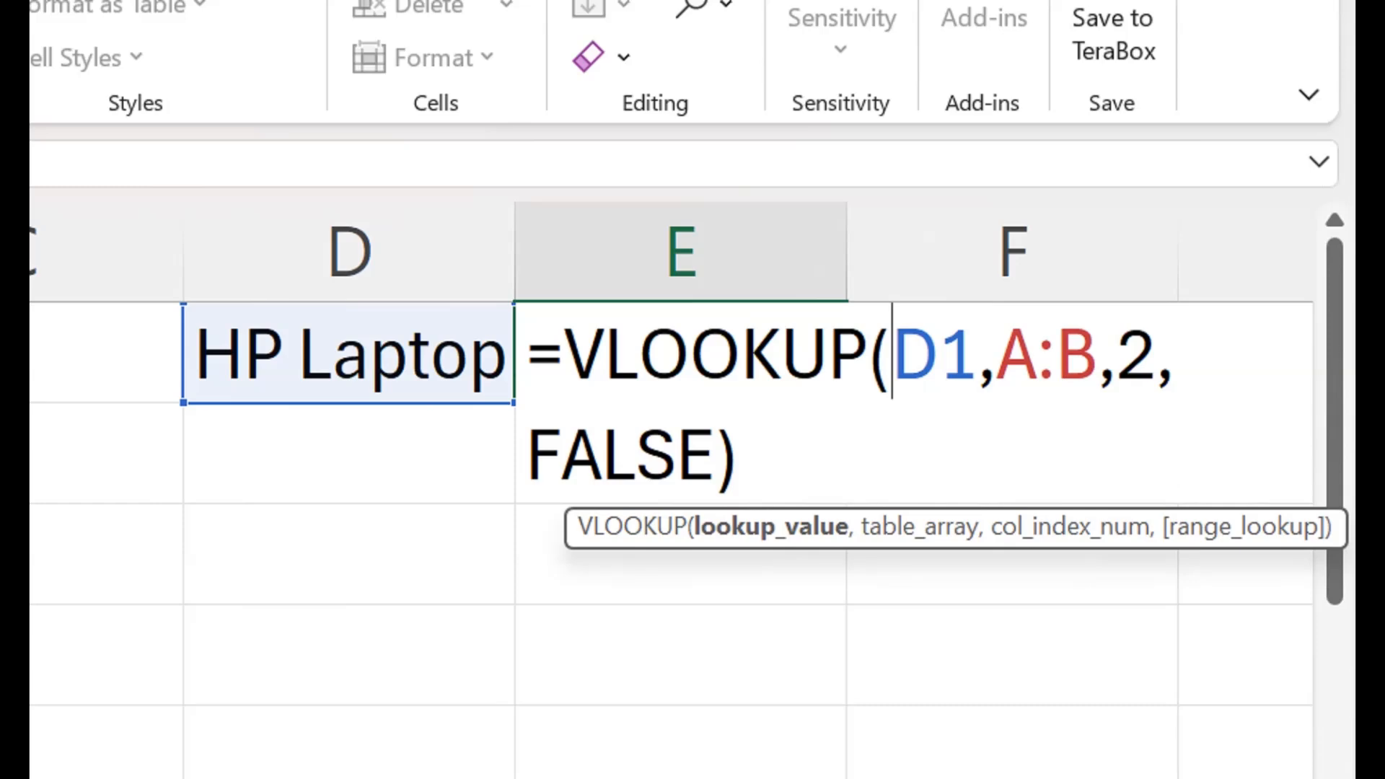
pyautogui.click(690, 353)
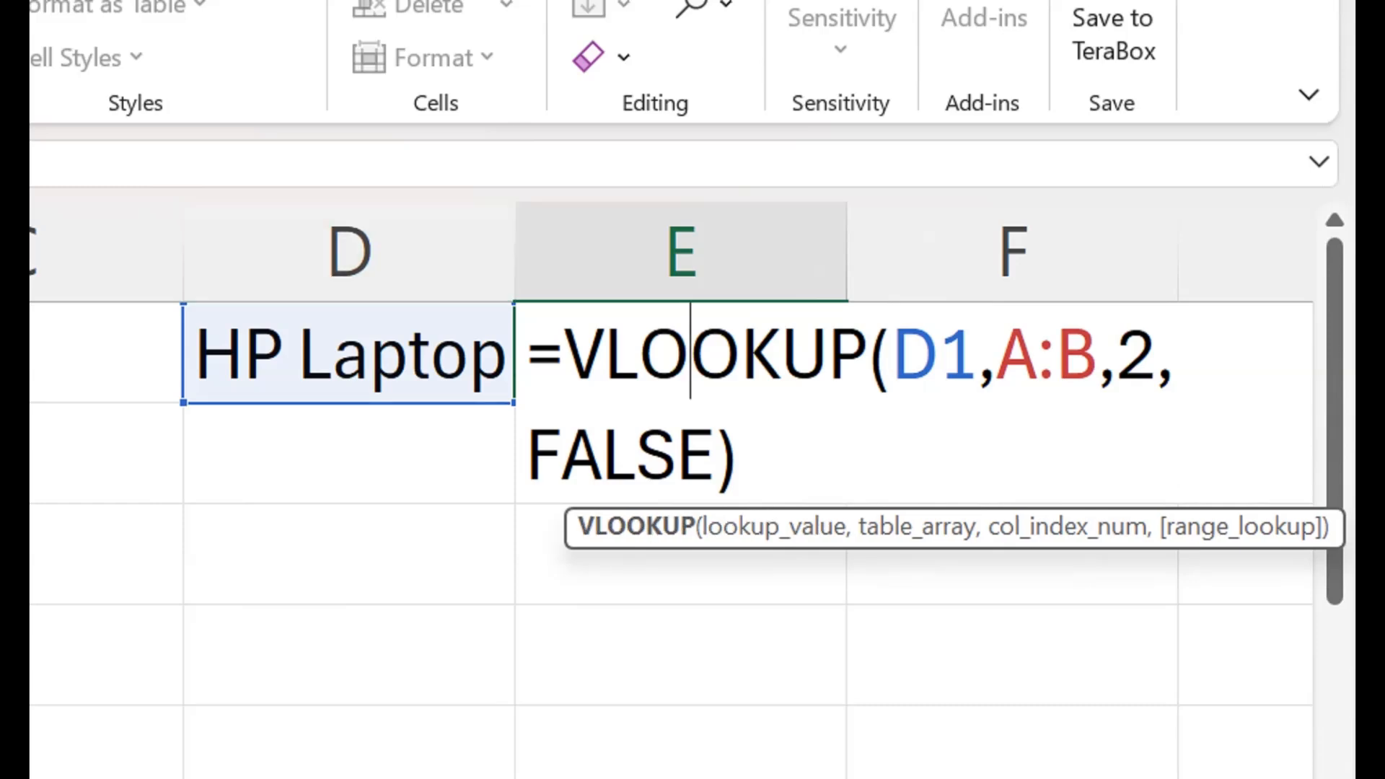
pyautogui.click(997, 354)
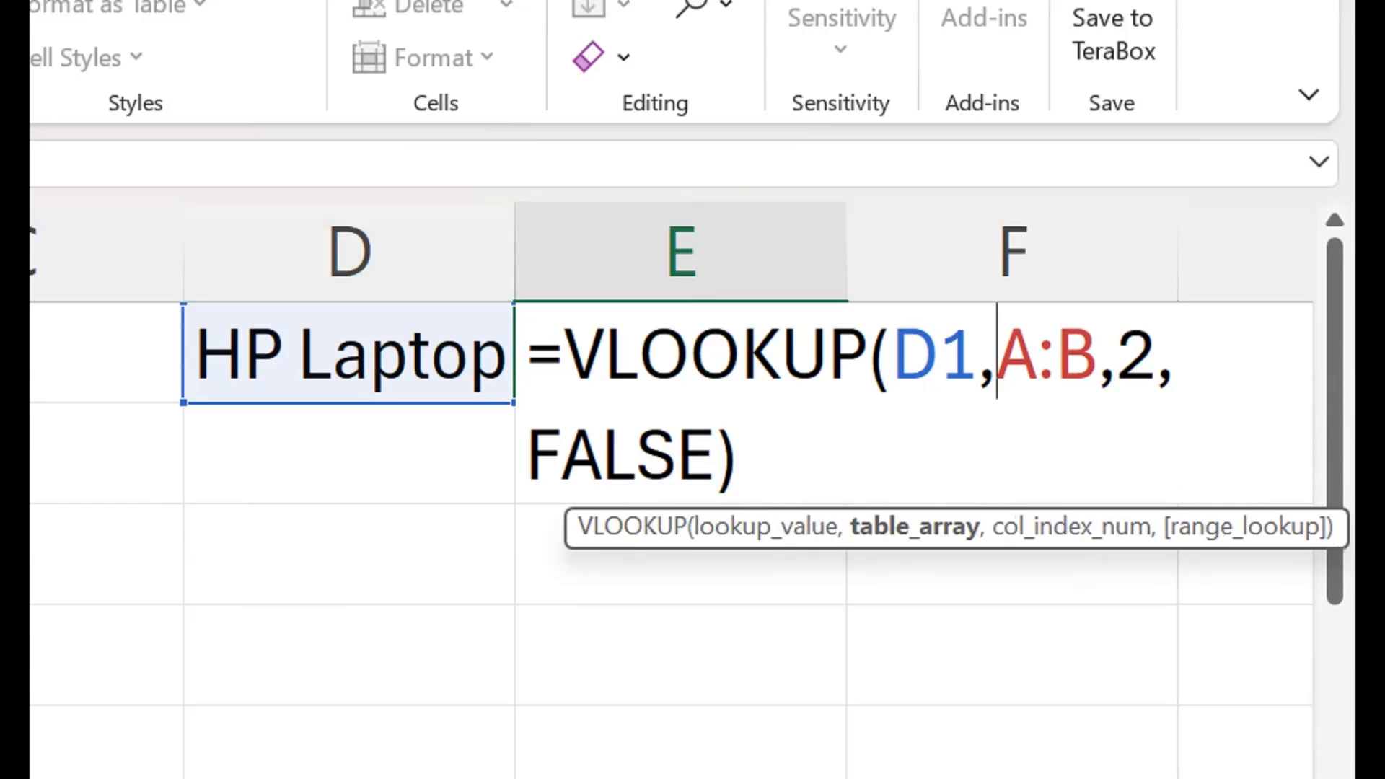
pyautogui.write('trim')
pyautogui.press('Tab')
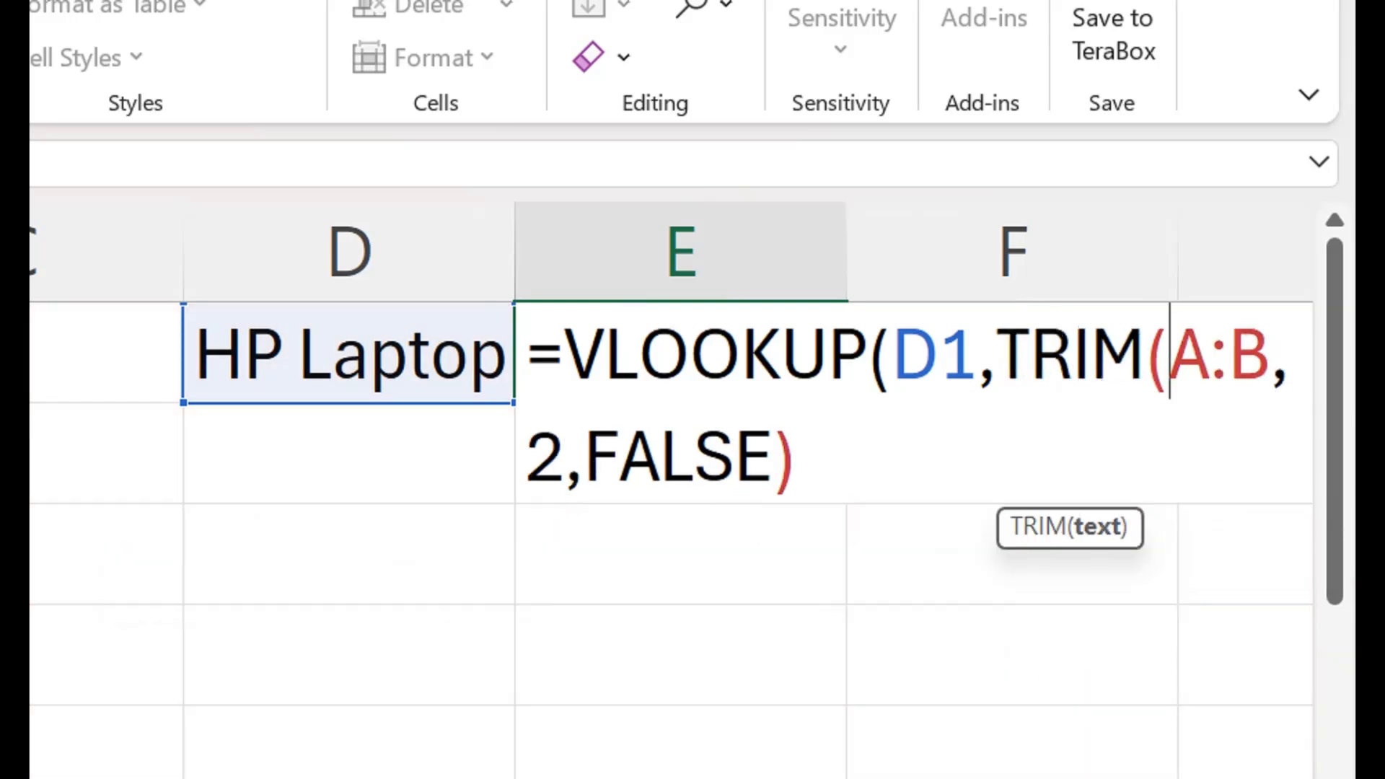
pyautogui.click(1270, 353)
pyautogui.write(')')
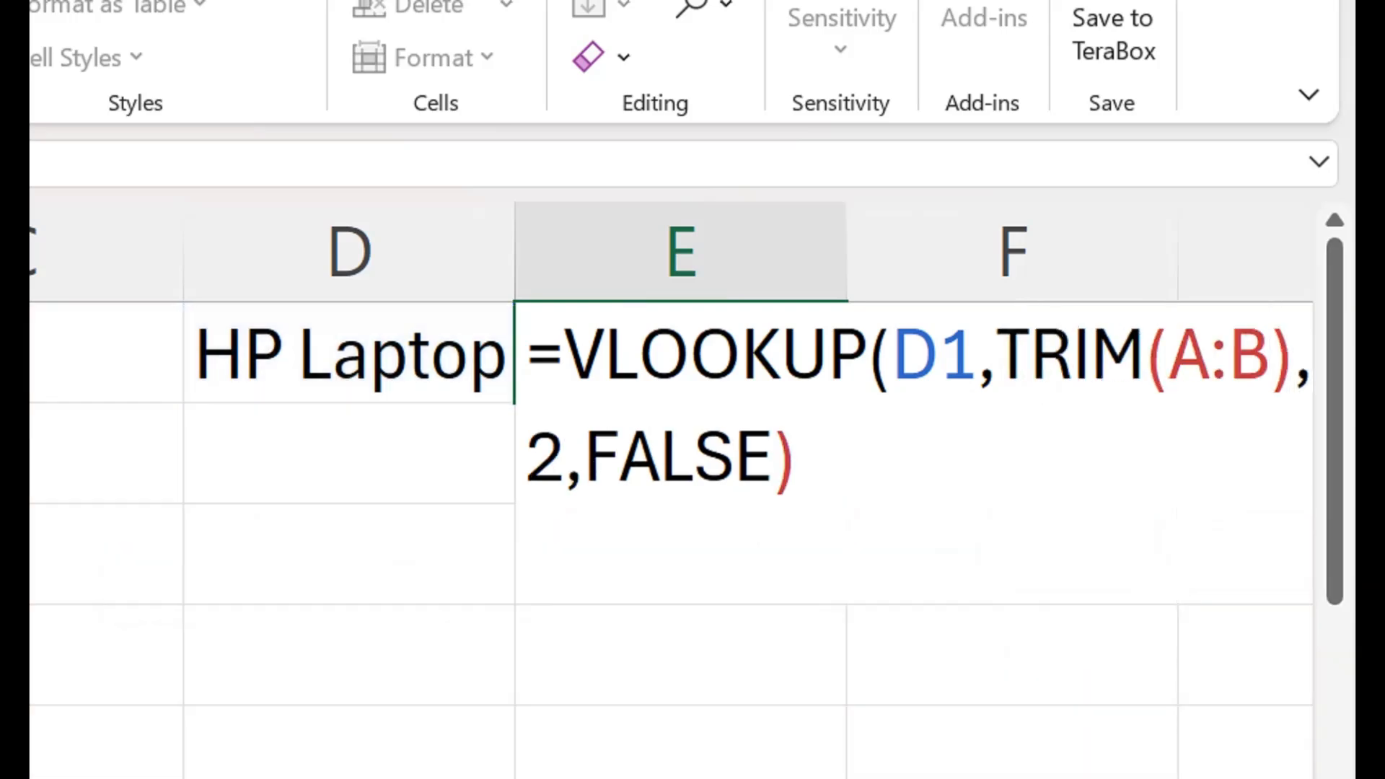
pyautogui.press('Return')
pyautogui.click(681, 354)
pyautogui.click(349, 353)
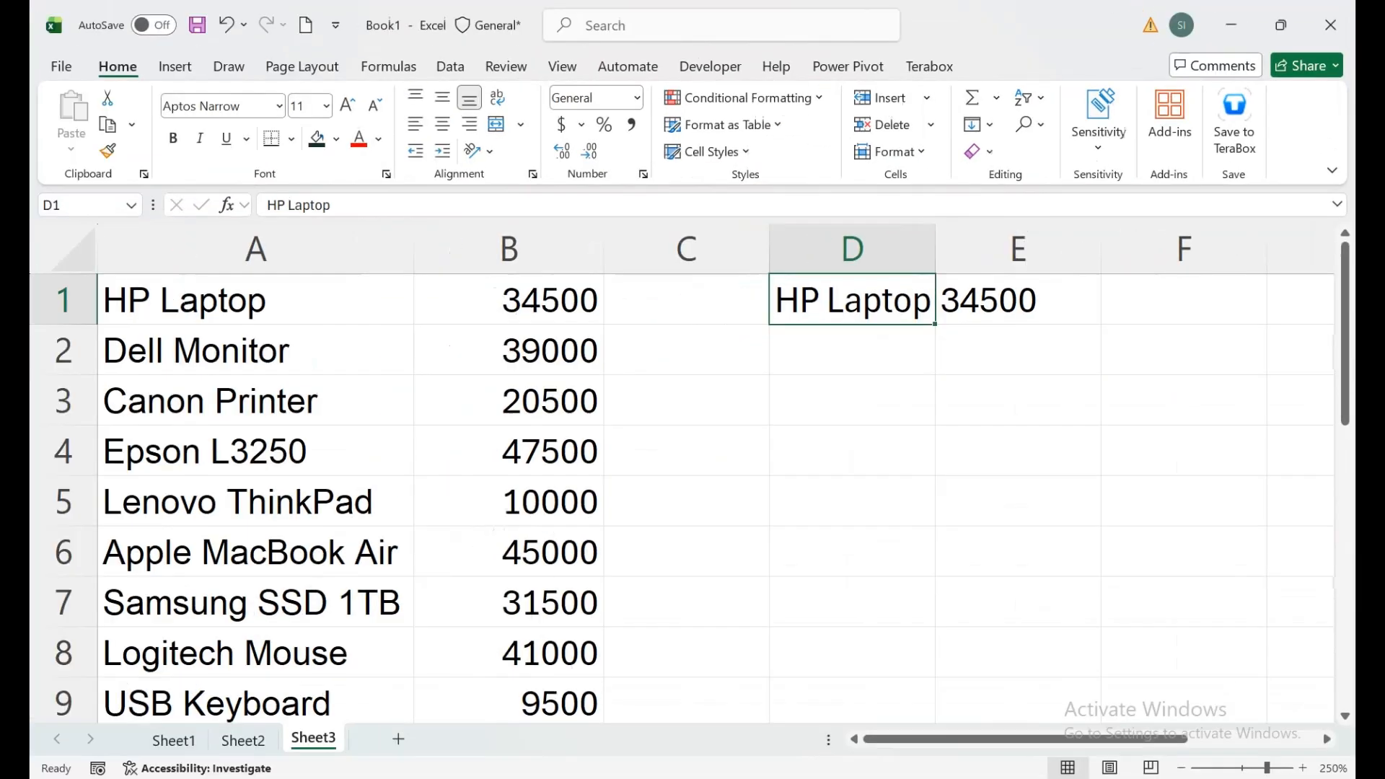
# - Copy the product name Dell Monitor from A2 into D1 as the lookup value
pyautogui.click(256, 350)
pyautogui.press('F2')
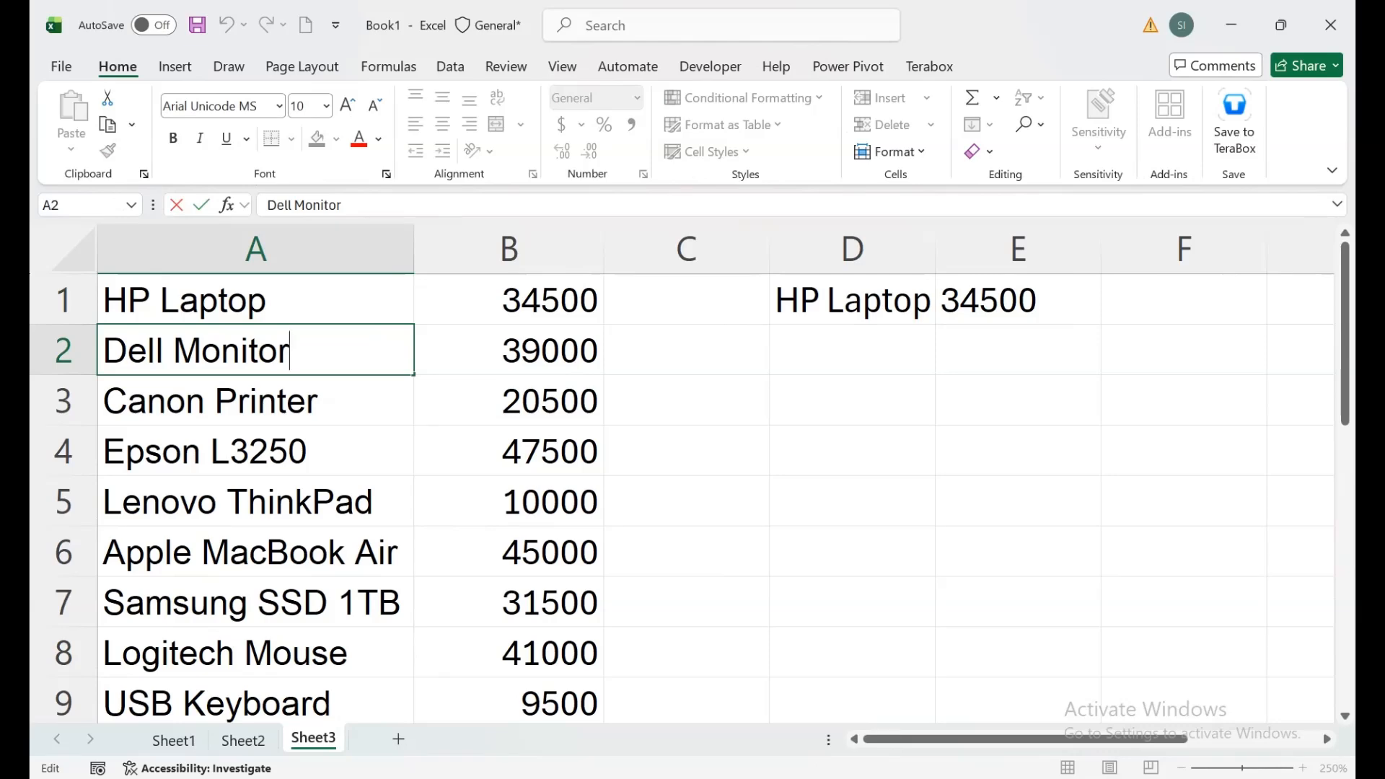
pyautogui.moveTo(256, 552); pyautogui.dragTo(256, 502)
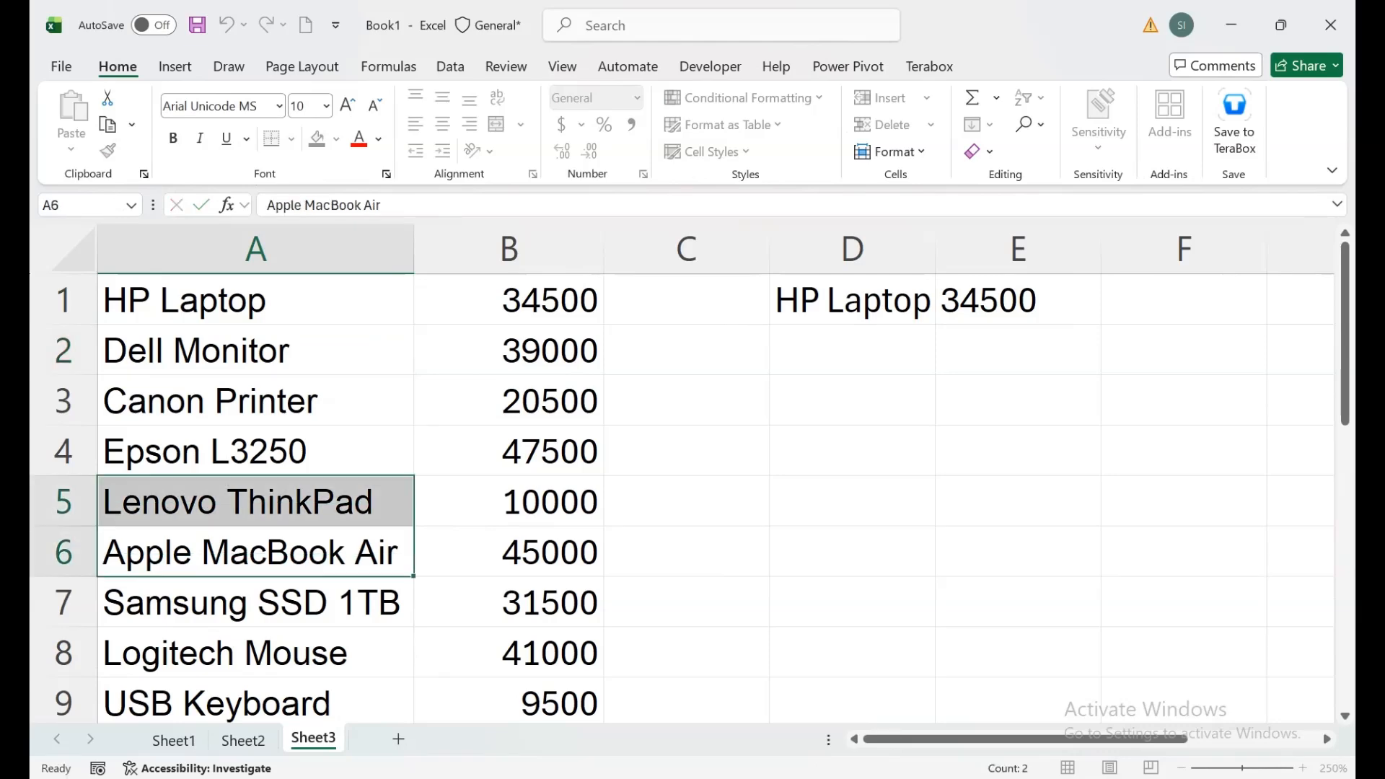
pyautogui.click(256, 400)
pyautogui.press('F2')
pyautogui.press('Escape')
pyautogui.press('Up')
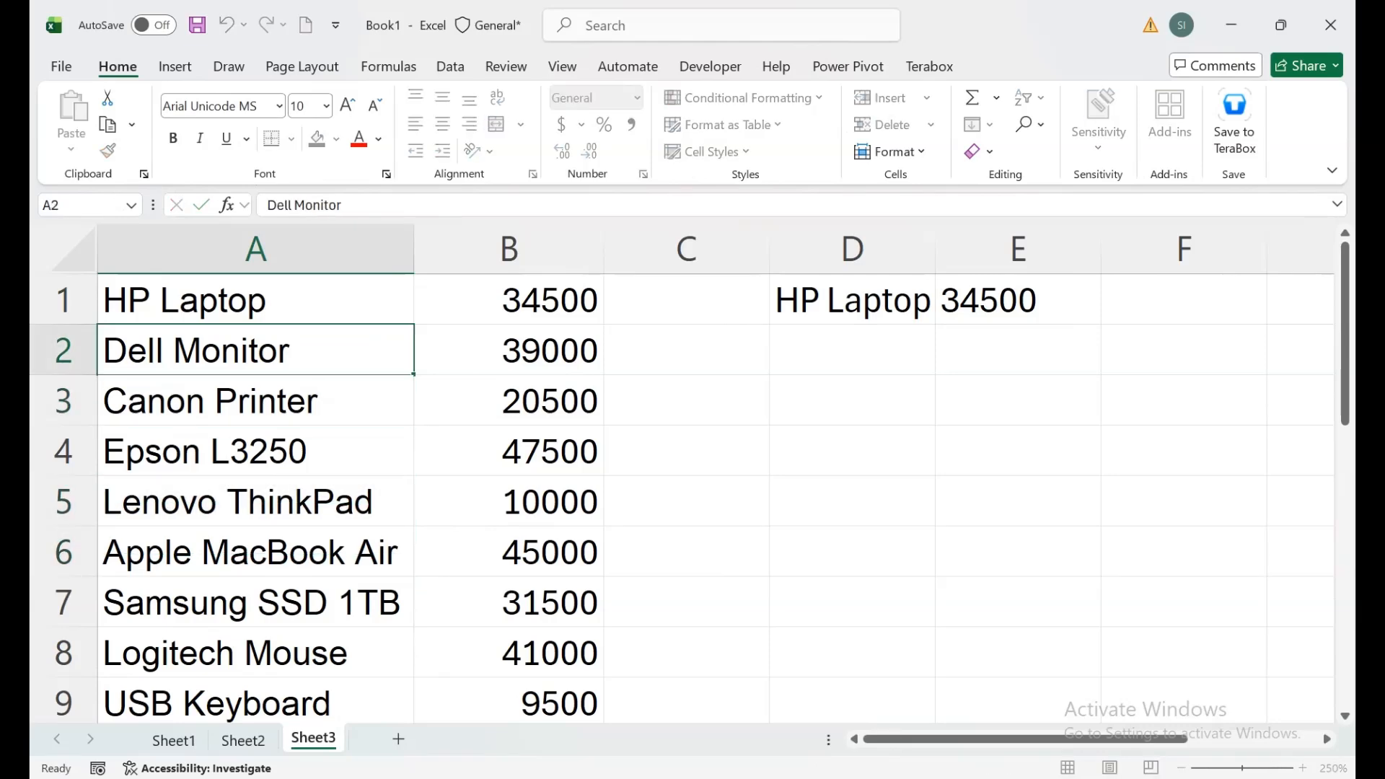
pyautogui.hotkey('ctrl', 'c')
pyautogui.click(851, 300)
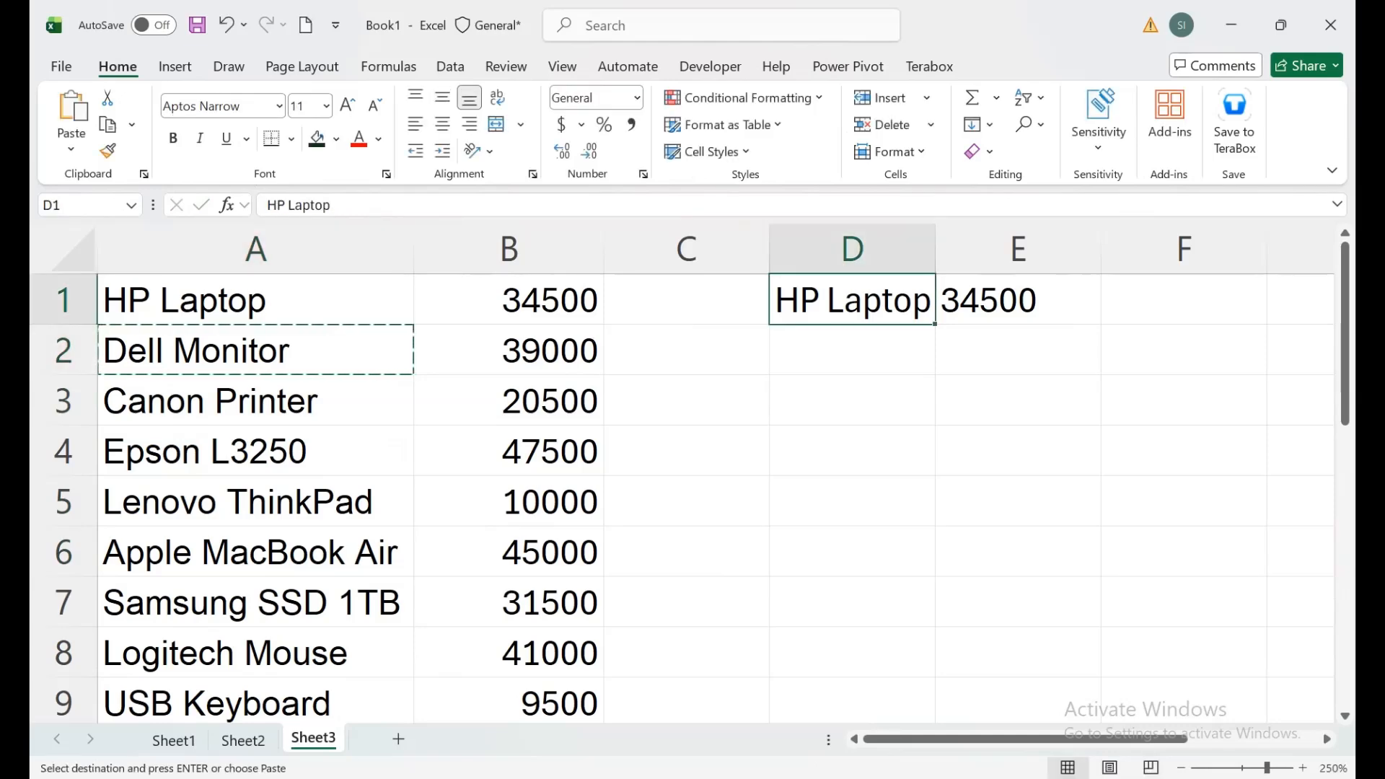
pyautogui.hotkey('ctrl', 'v')
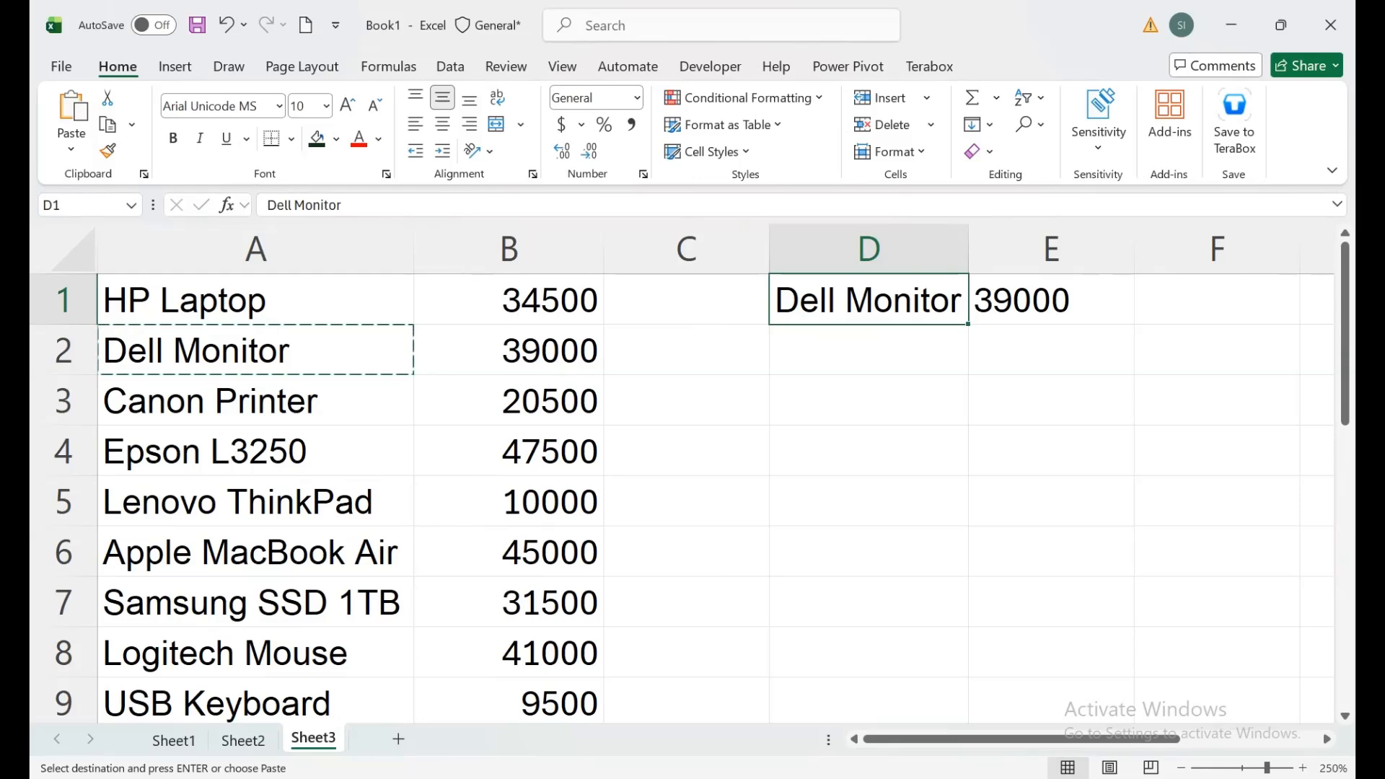
# - Enter Epson L3250 as the lookup value in D1, autofit column D to it and compare E1 with the price in B4
pyautogui.write('Es')
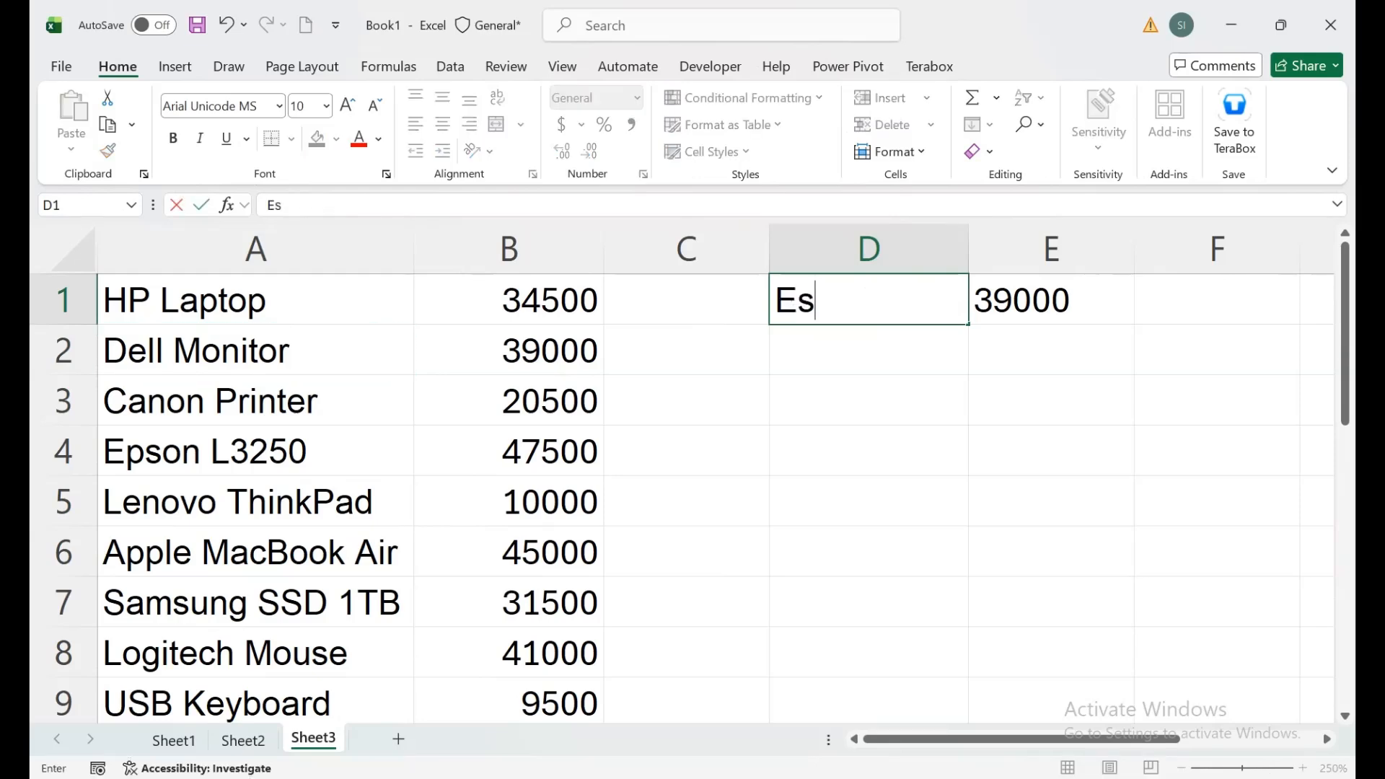
pyautogui.press('BackSpace')
pyautogui.write('pson')
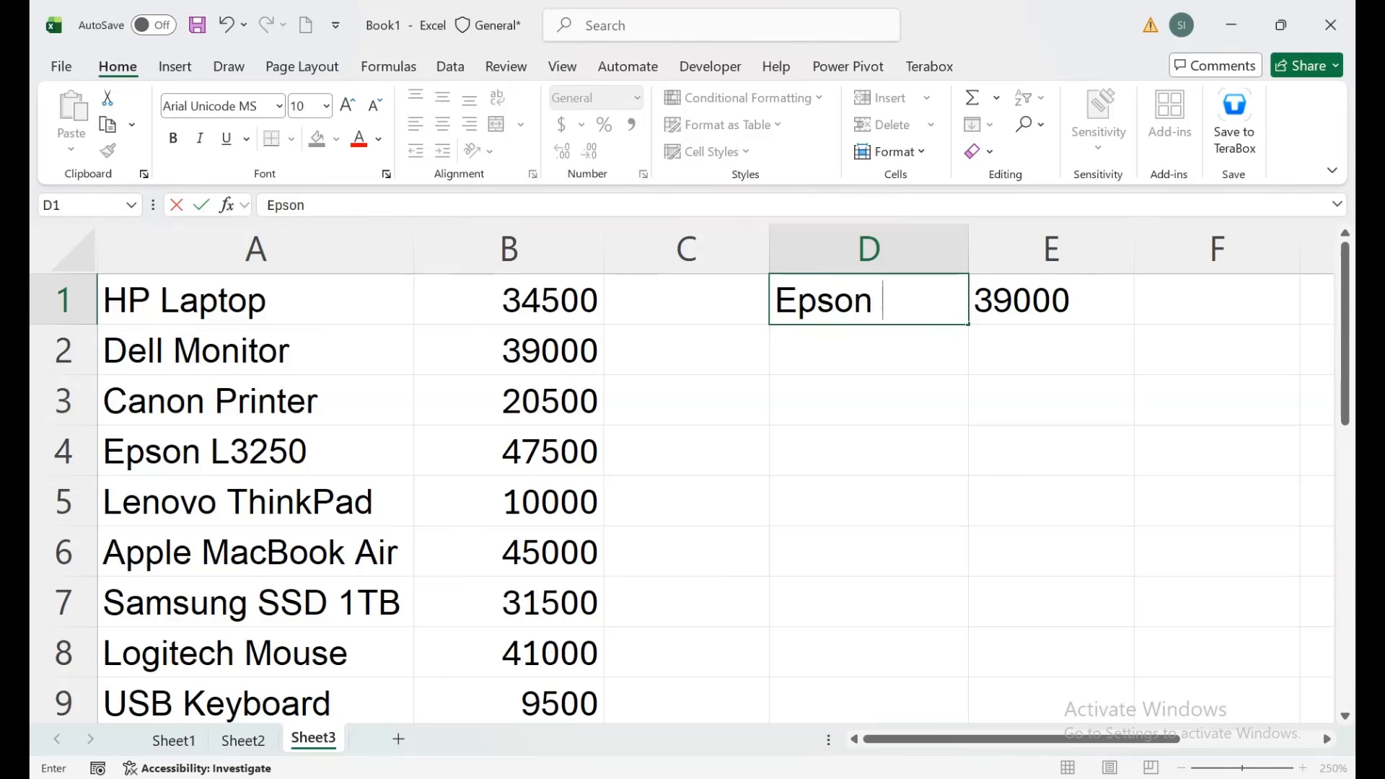
pyautogui.write(' L3250')
pyautogui.press('Return')
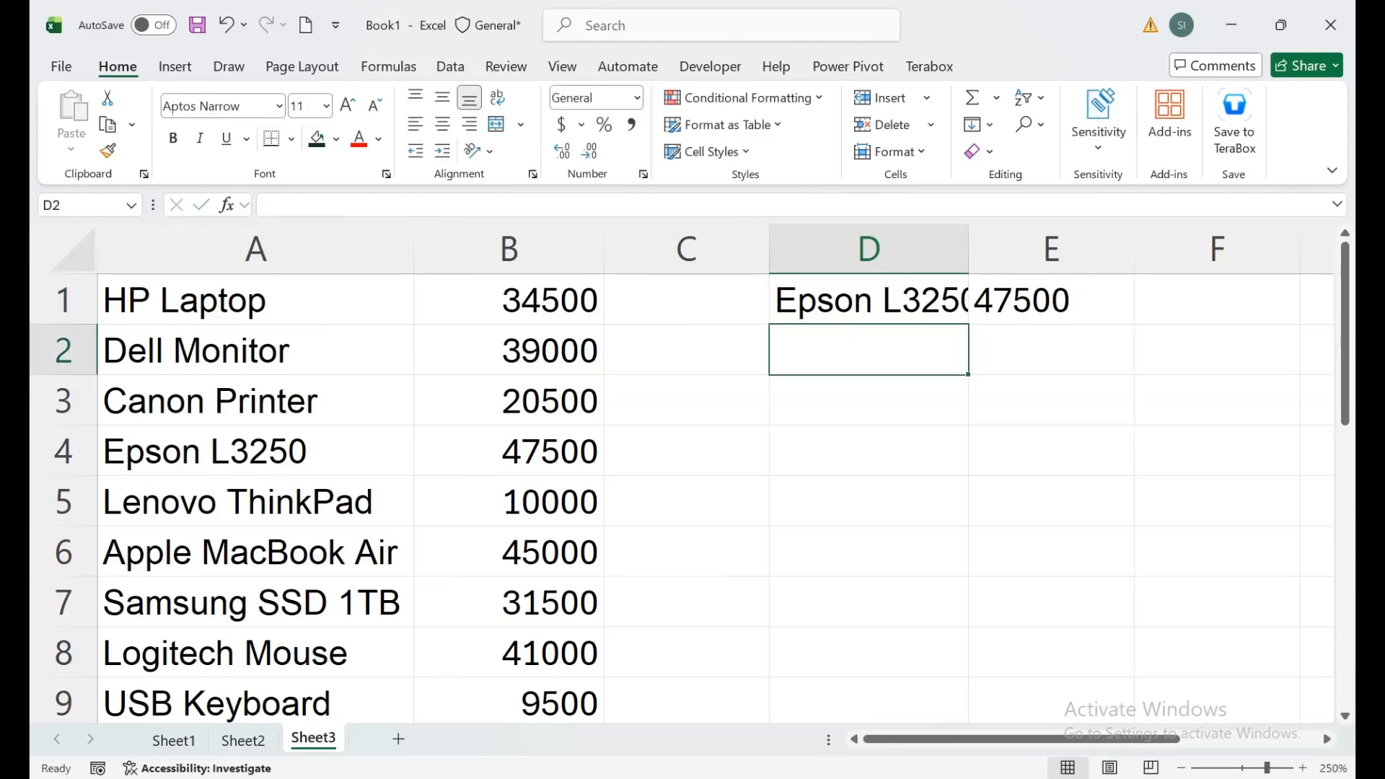
pyautogui.click(868, 300)
pyautogui.hotkey('alt', 'h')
pyautogui.press('o')
pyautogui.press('i')
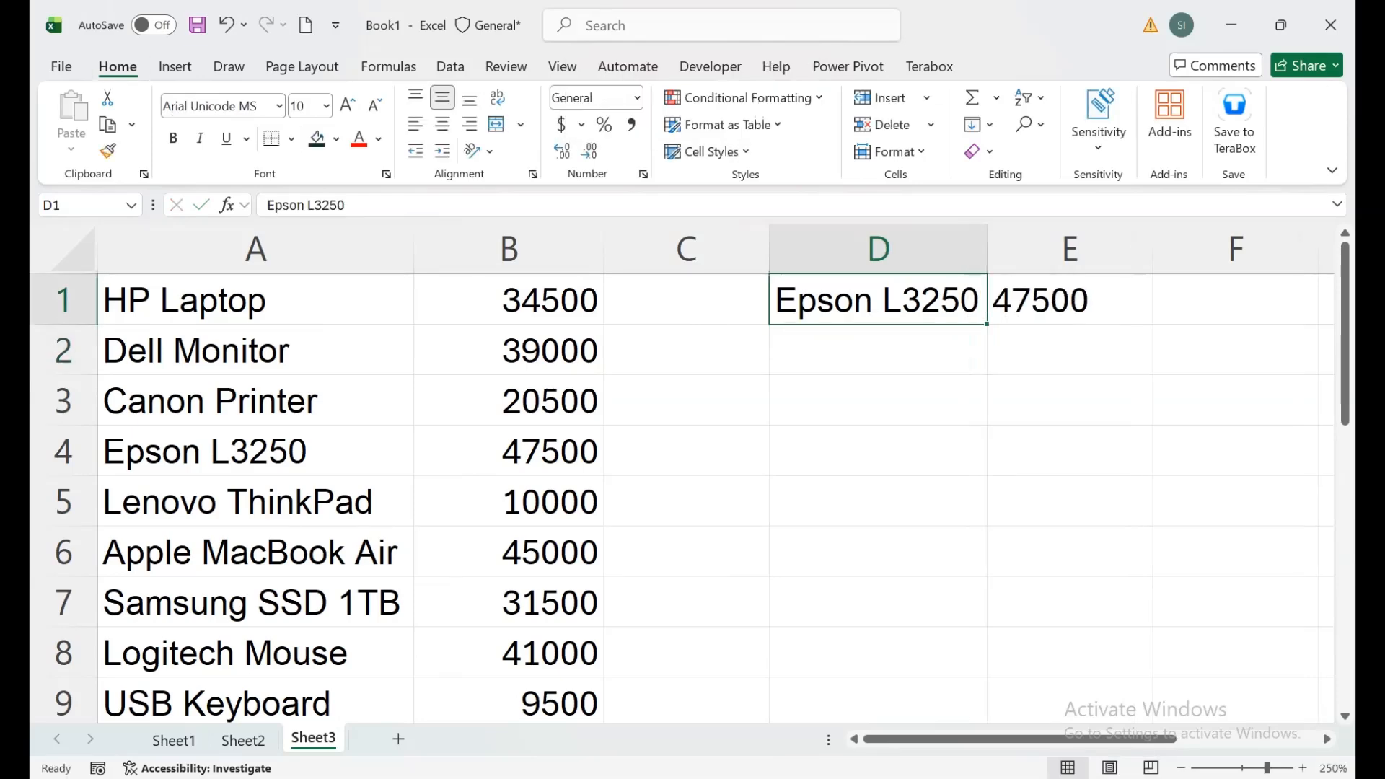
pyautogui.click(509, 451)
pyautogui.click(1070, 300)
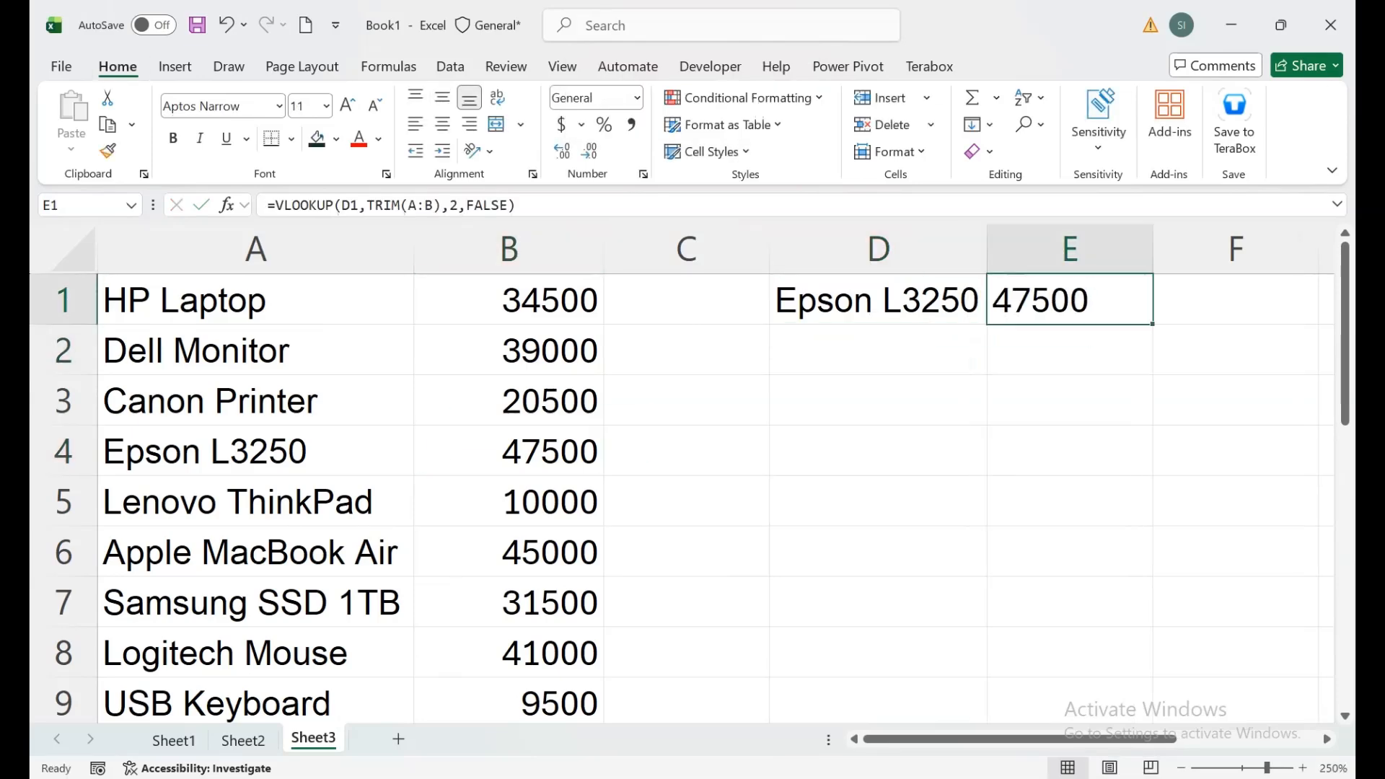